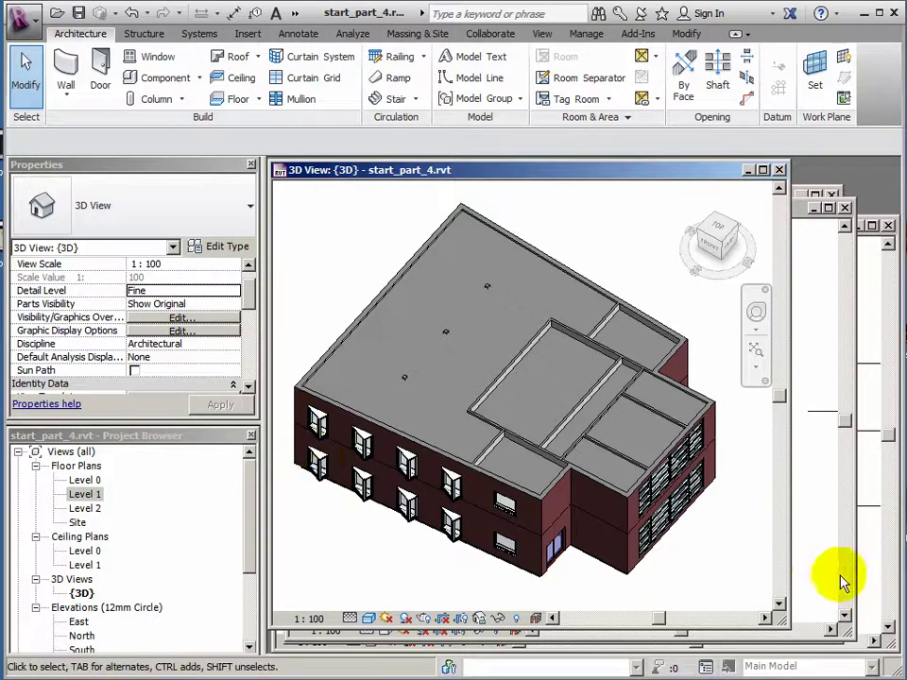
- Bring the Level 1 floor plan window in front of the 3D view
click(803, 227)
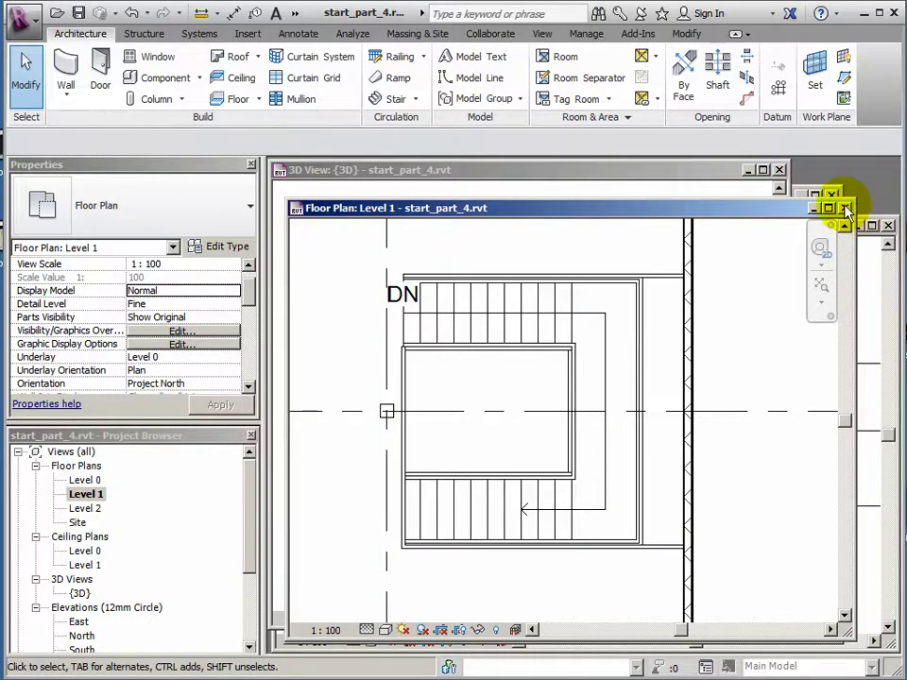
- Close the Level 1 plan and bring the Level 0 floor plan to the front, zoomed to the walls
click(846, 209)
click(809, 284)
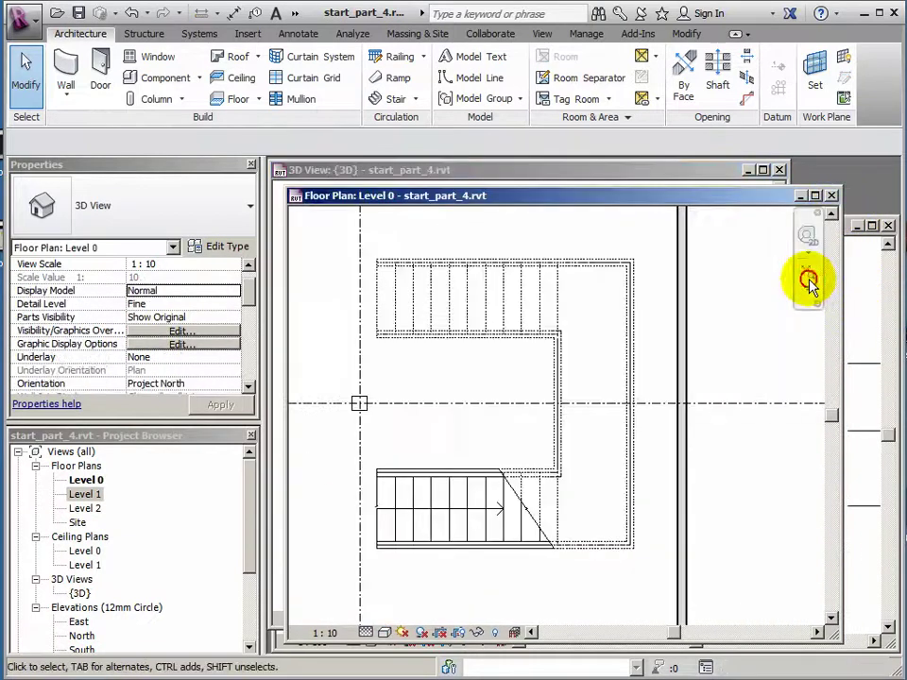
scroll(525, 373, down, 5)
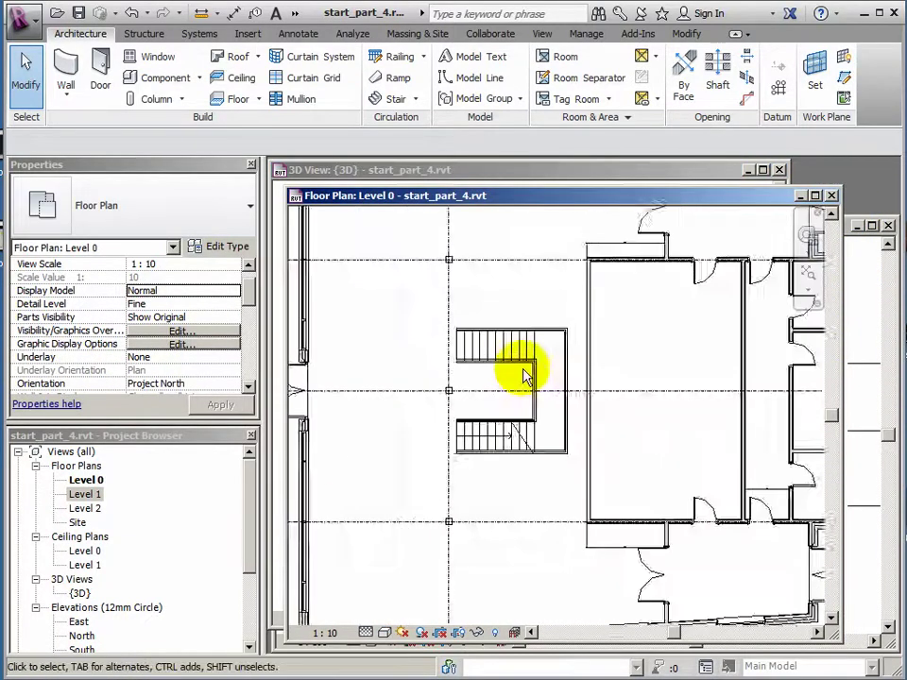
scroll(519, 372, down, 4)
scroll(522, 374, up, 2)
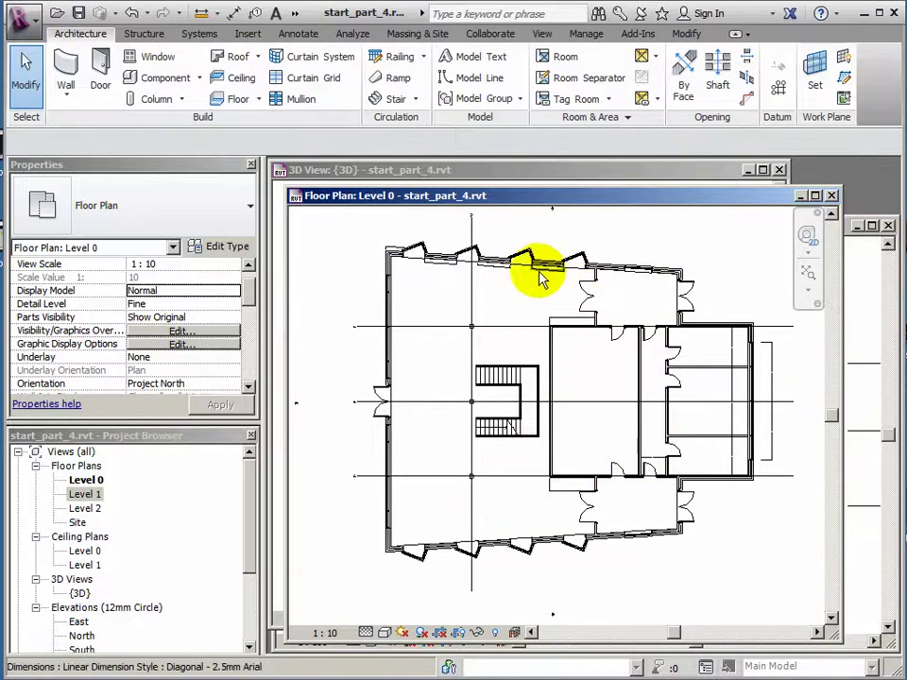
- Highlight the whole chain of exterior walls starting from the top wall
click(439, 264)
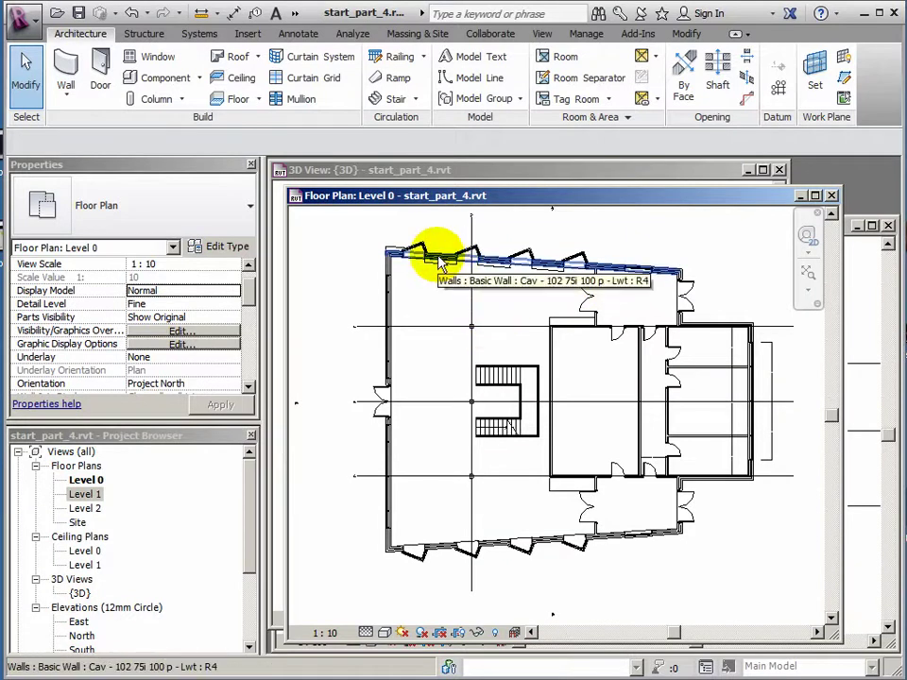
key(Tab)
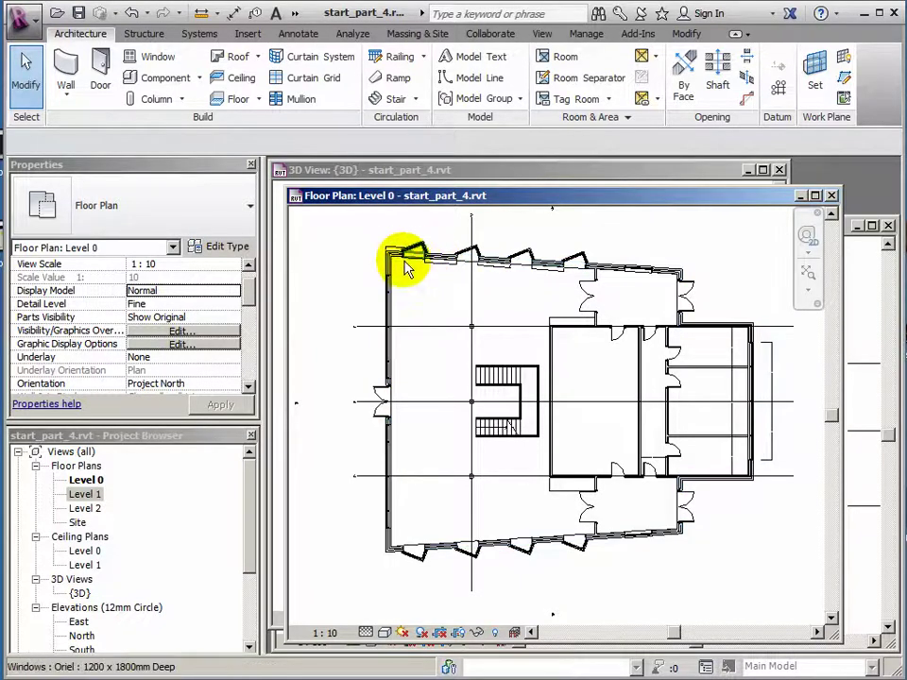
key(Tab)
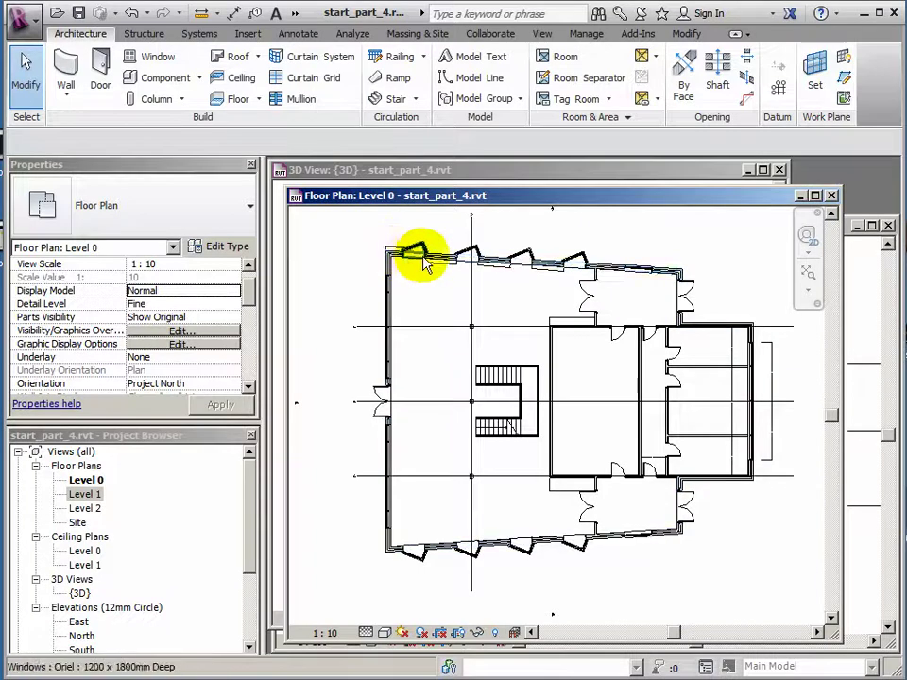
key(Tab)
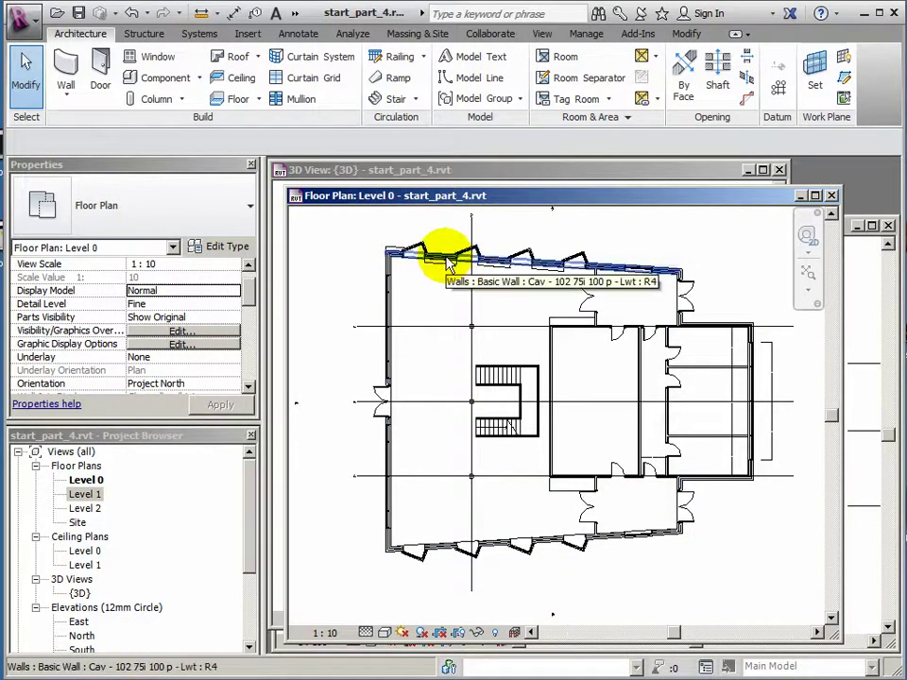
key(Tab)
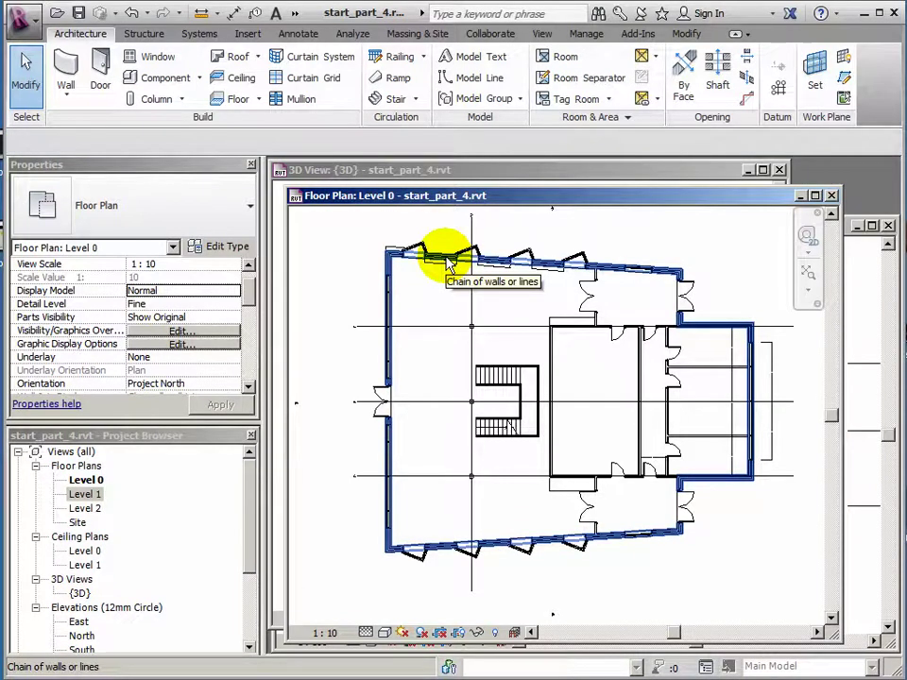
- Select all eight chained exterior walls and view the building corner in 3D
click(449, 265)
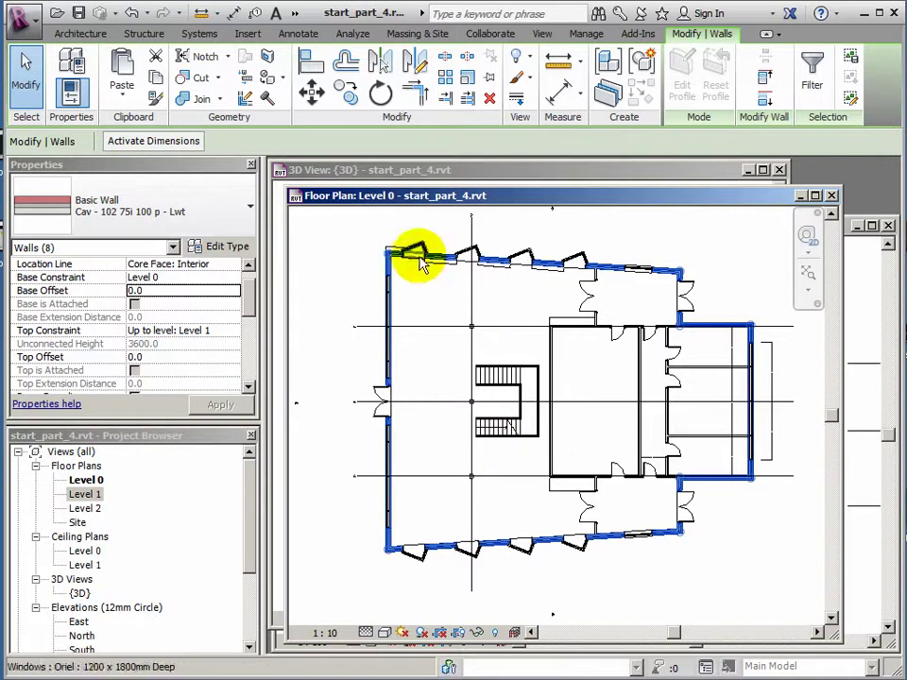
click(593, 177)
scroll(561, 547, up, 8)
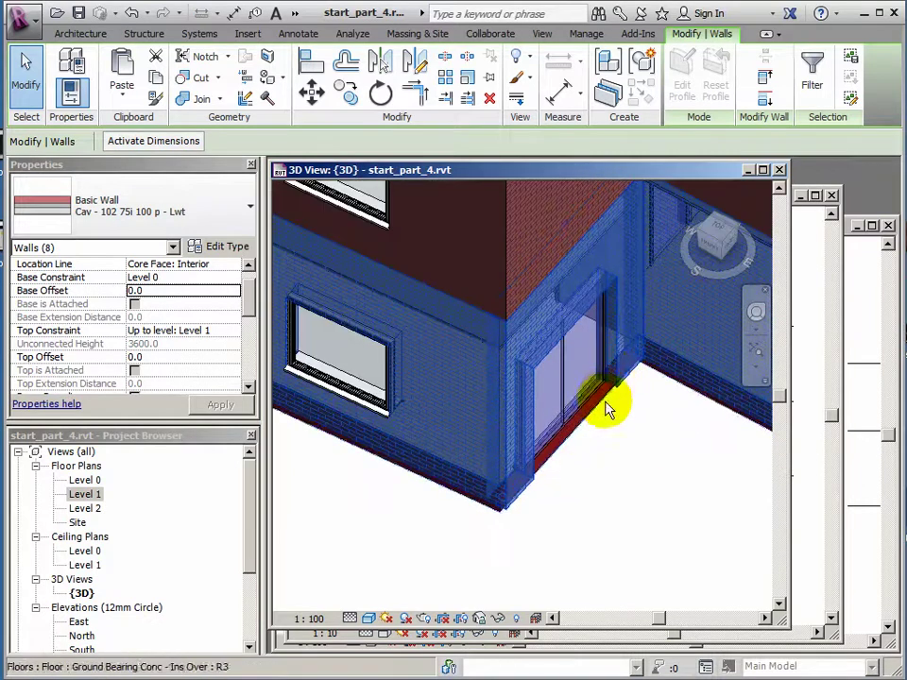
scroll(565, 512, down, 2)
middle_drag(565, 513, 595, 546)
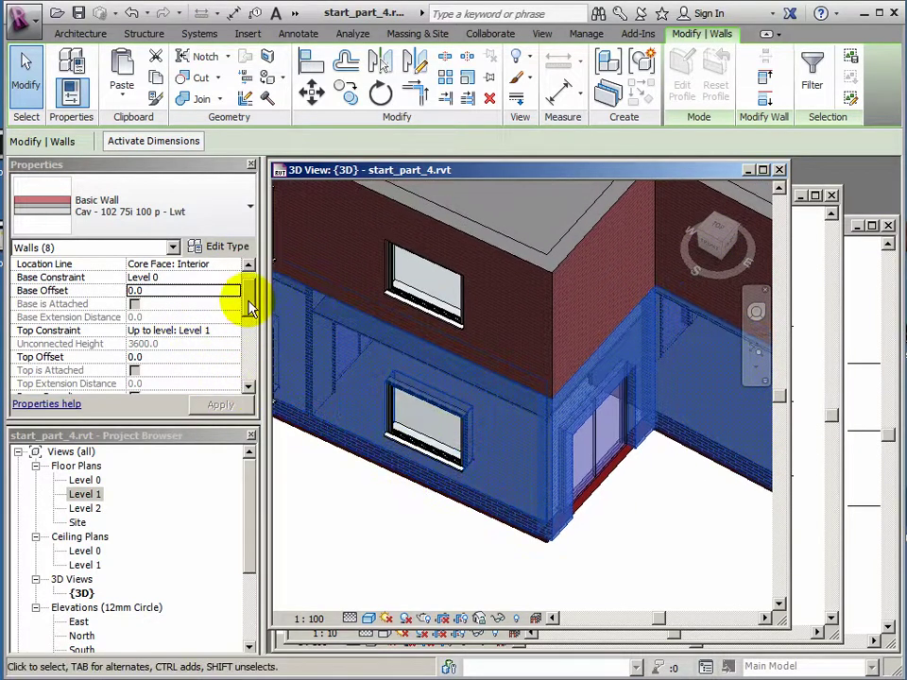
- Set the selected walls' Base Offset to -900 and apply it
click(152, 290)
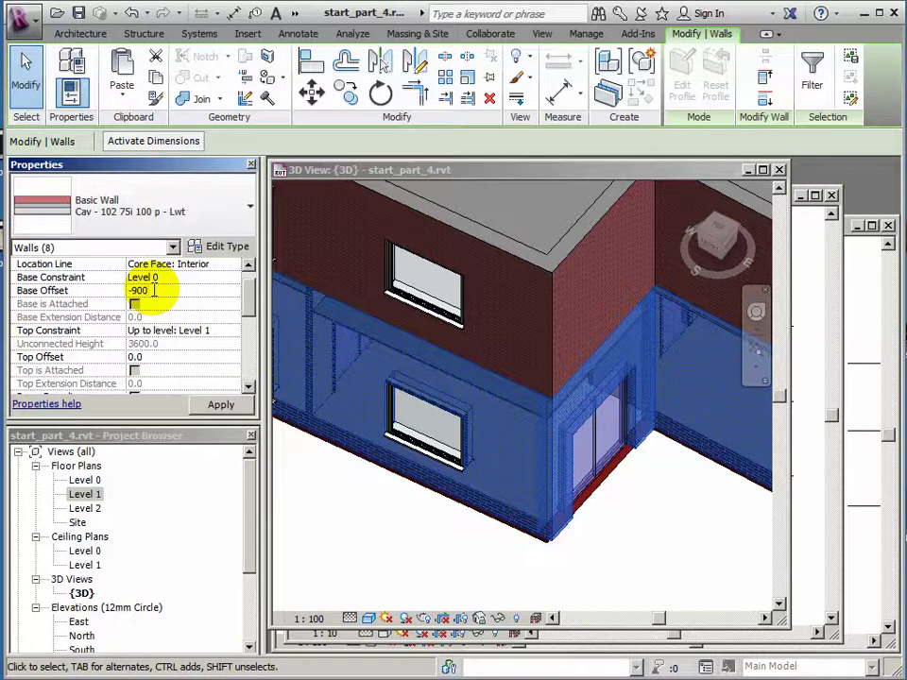
text(-900)
click(213, 405)
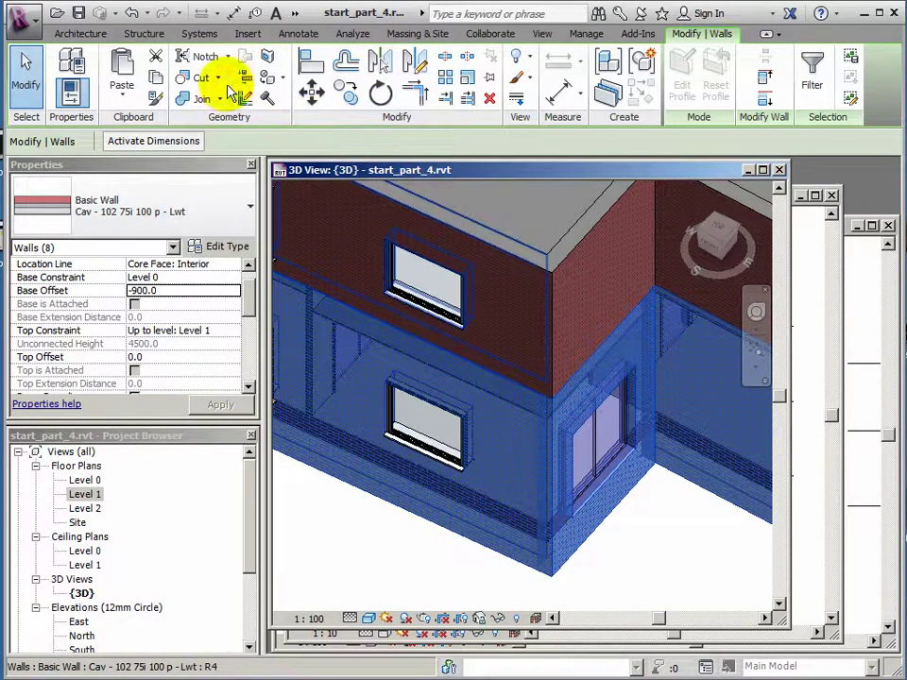
- Place Structure wall foundations under the full exterior wall chain on the Level 0 plan
click(144, 35)
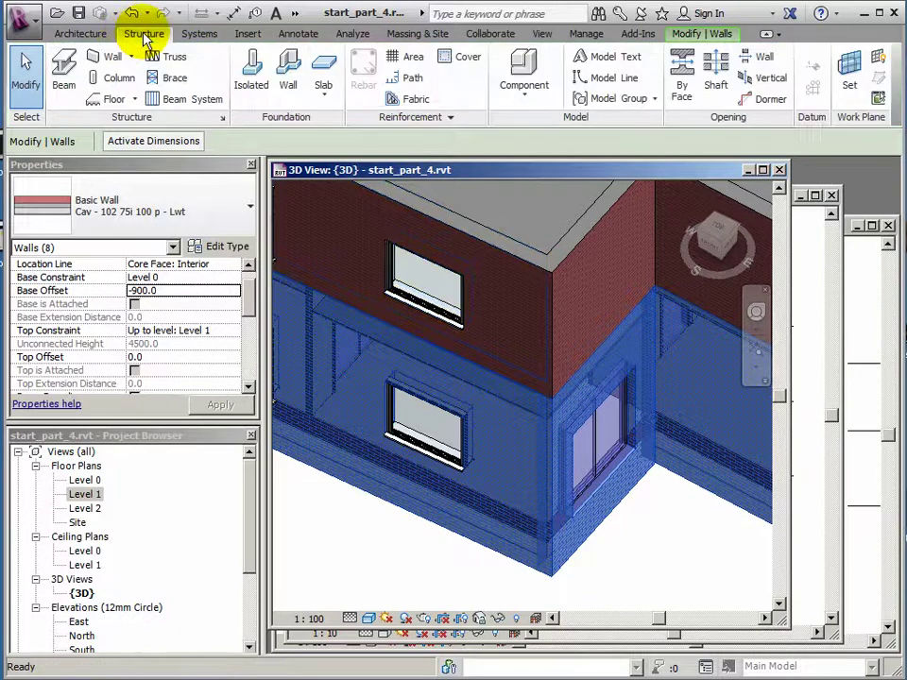
click(288, 68)
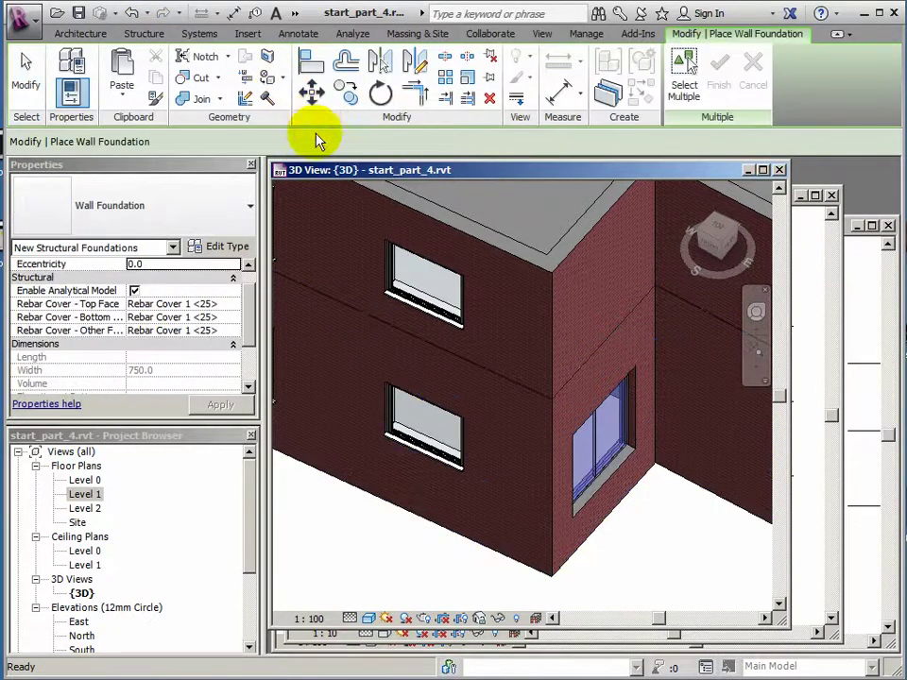
click(810, 235)
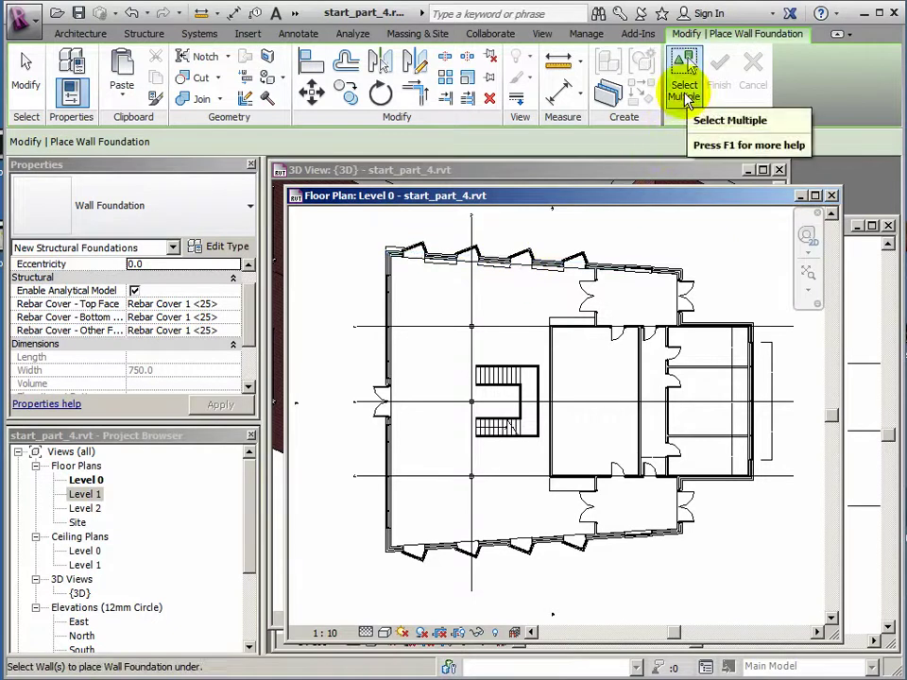
click(684, 92)
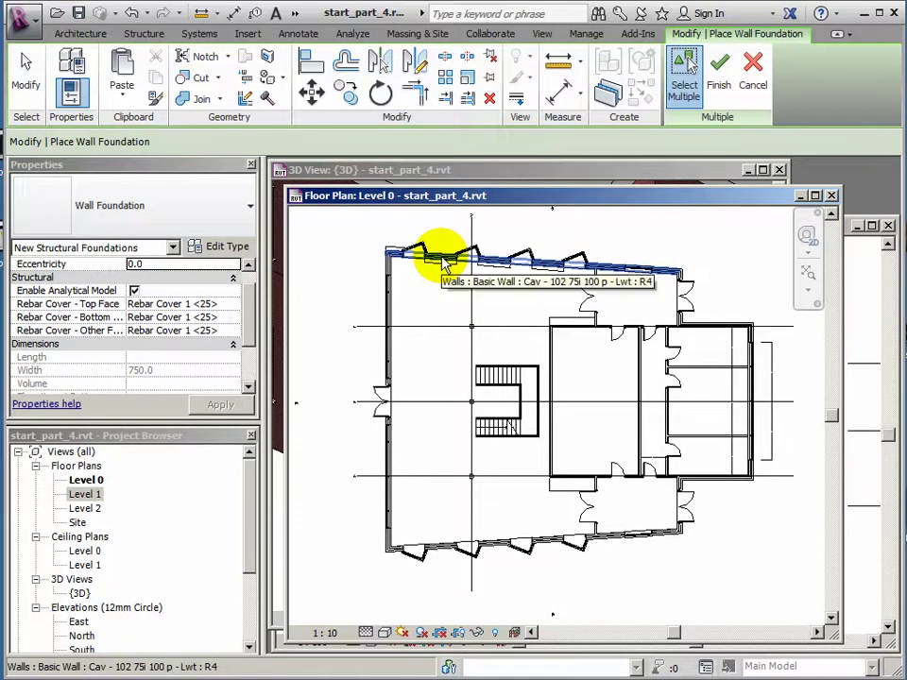
key(Tab)
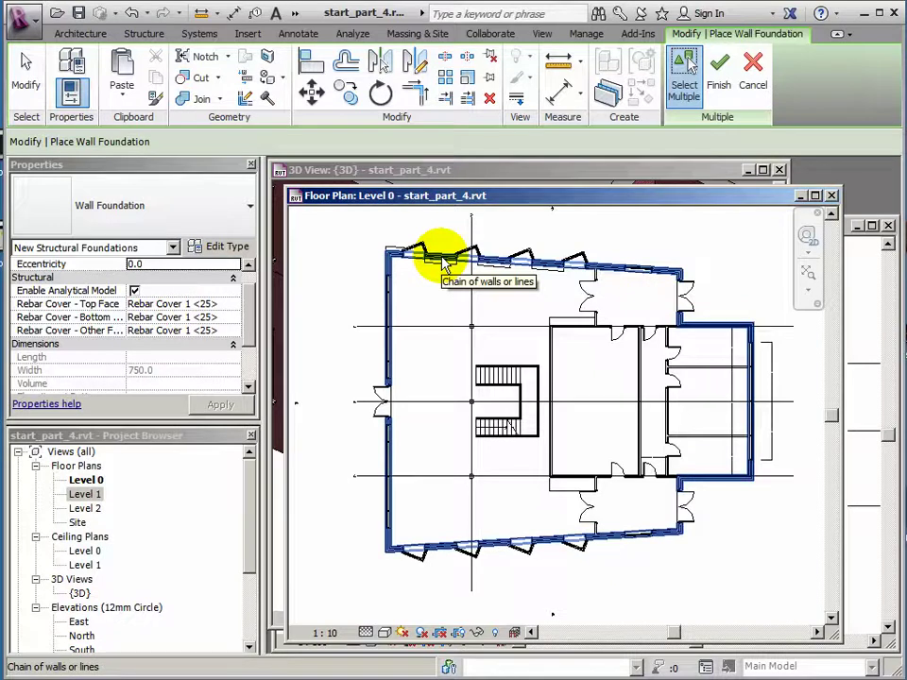
click(442, 267)
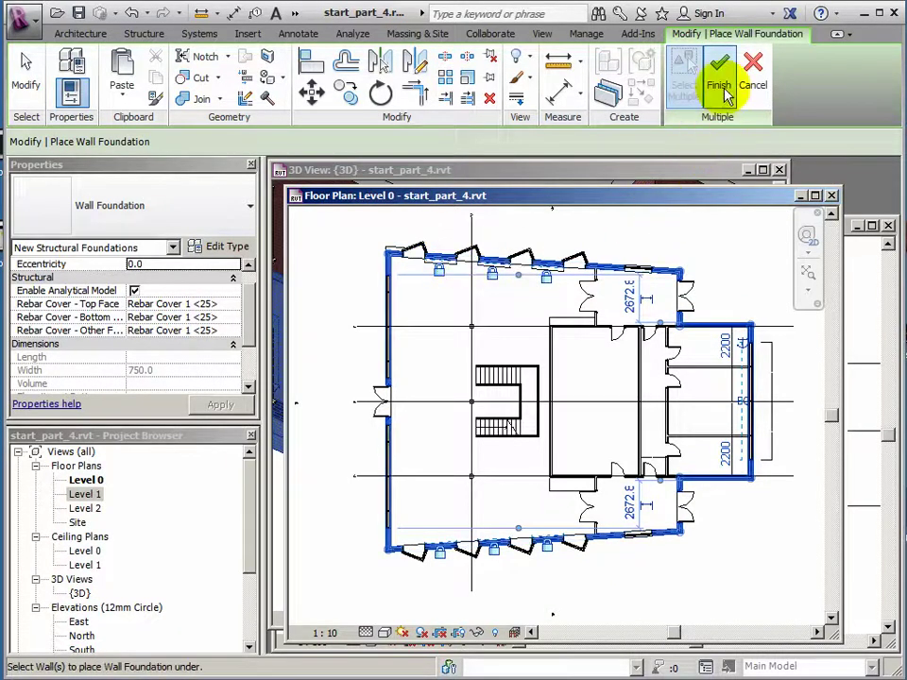
click(718, 87)
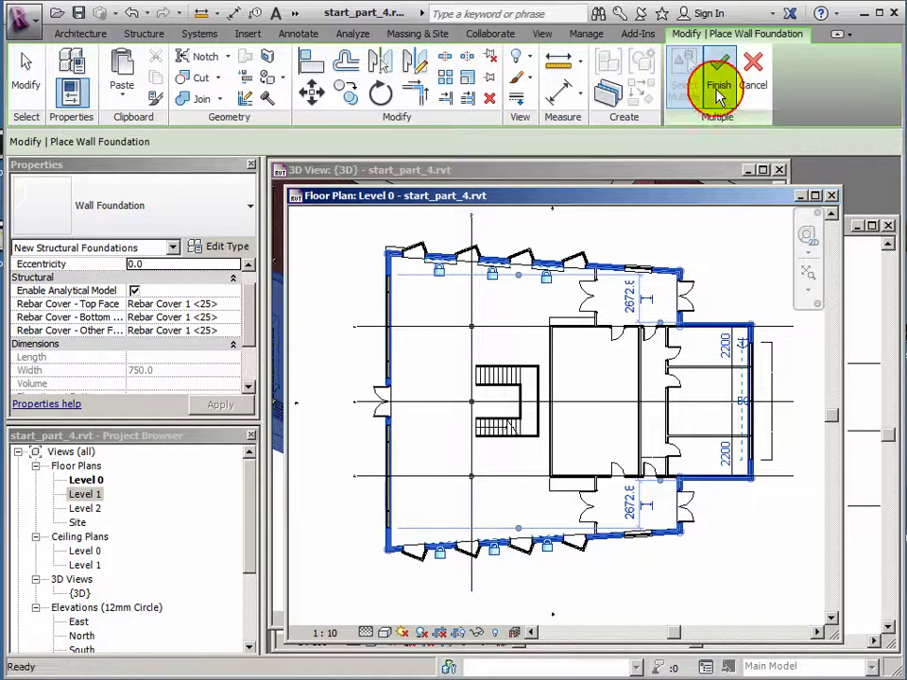
- Dismiss the warning about foundations not visible in the Level 0 plan
drag(642, 539, 641, 484)
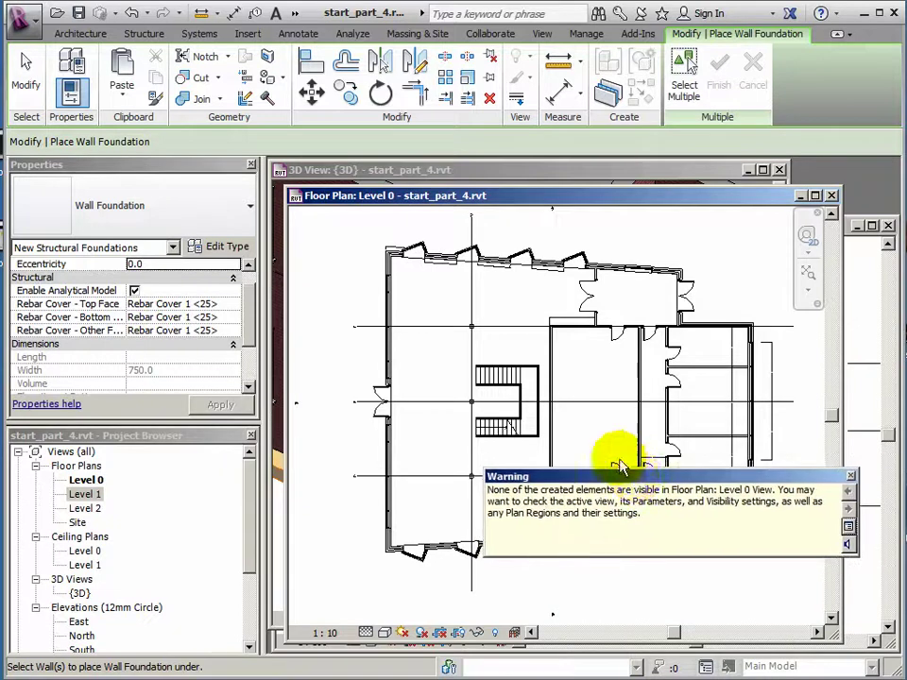
drag(796, 480, 850, 498)
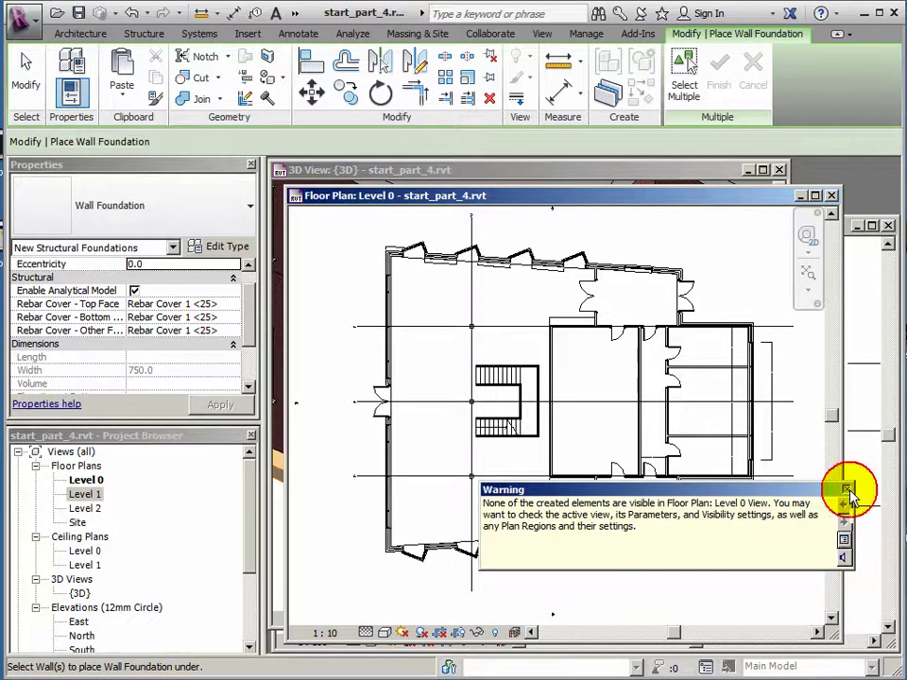
click(847, 489)
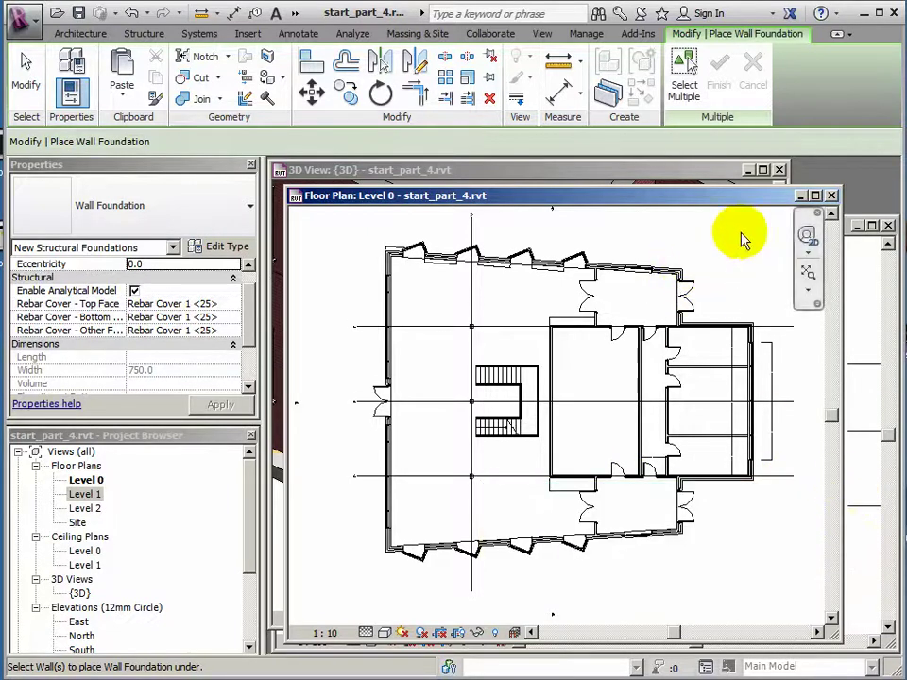
- Pan and orbit the 3D view to see the new foundations along the building's base
click(649, 173)
middle_drag(627, 529, 506, 537)
middle_drag(664, 391, 591, 523)
middle_drag(493, 502, 510, 486)
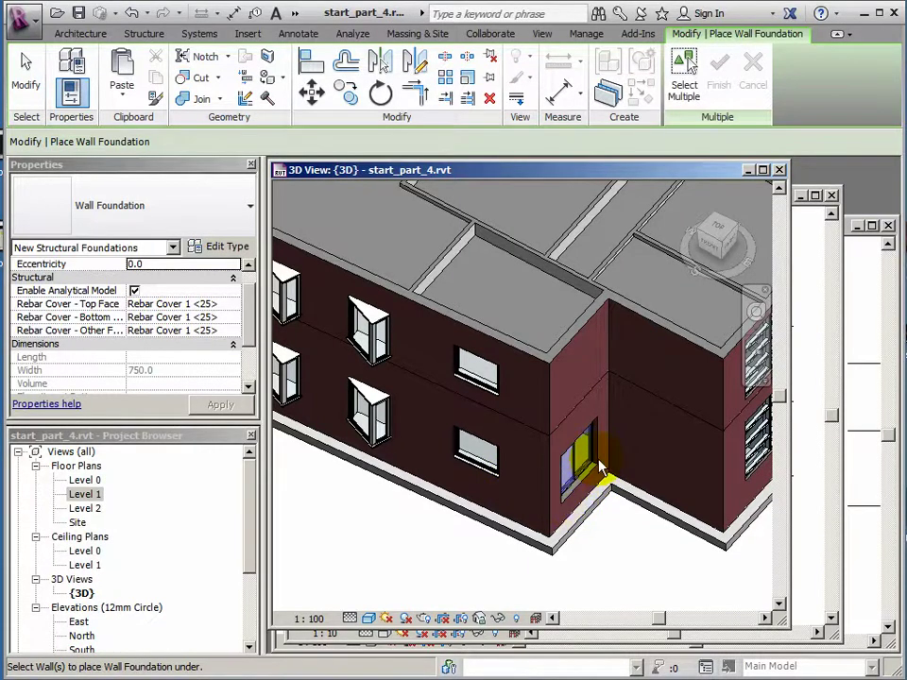
scroll(589, 482, down, 4)
shift+middle_drag(599, 435, 577, 451)
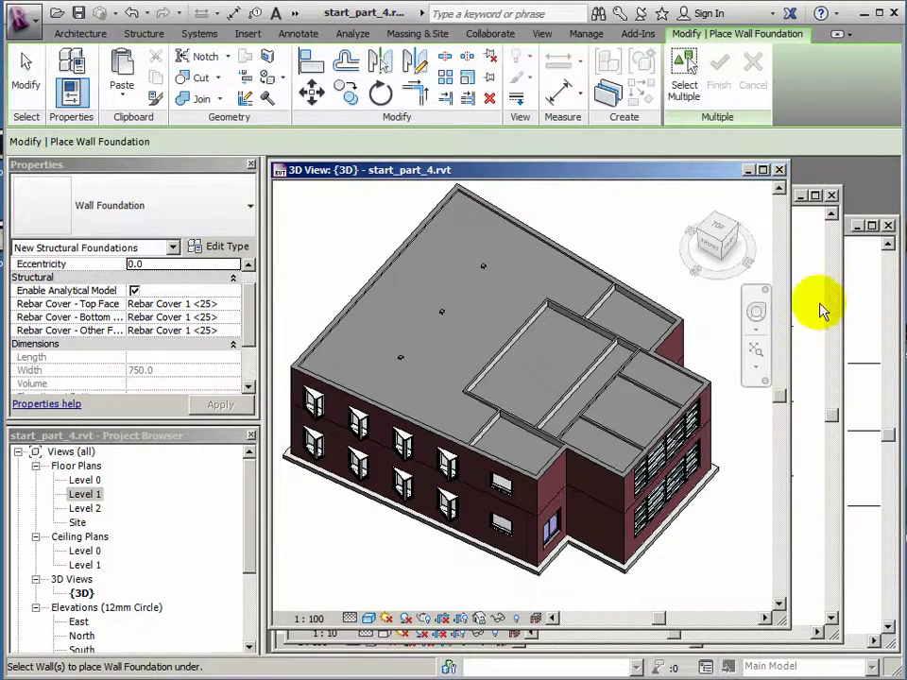
- Close the Level 0 floor plan window
click(860, 310)
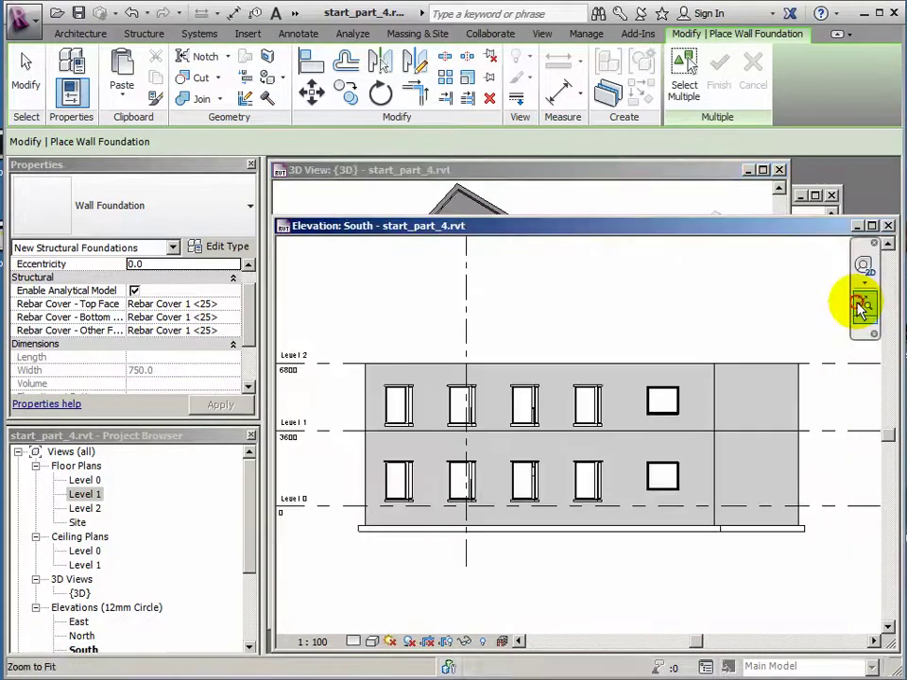
click(802, 213)
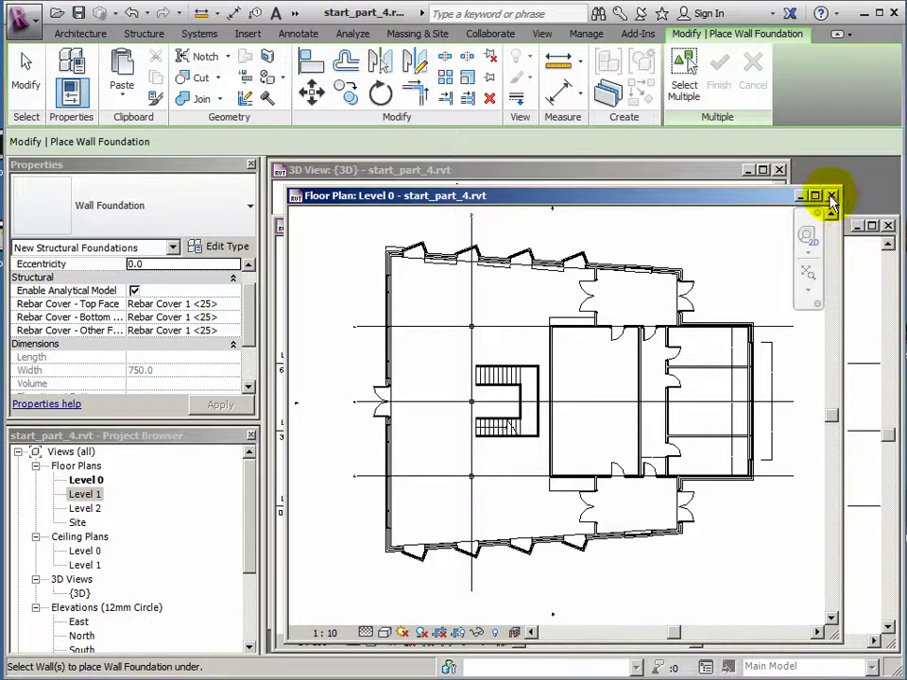
click(832, 197)
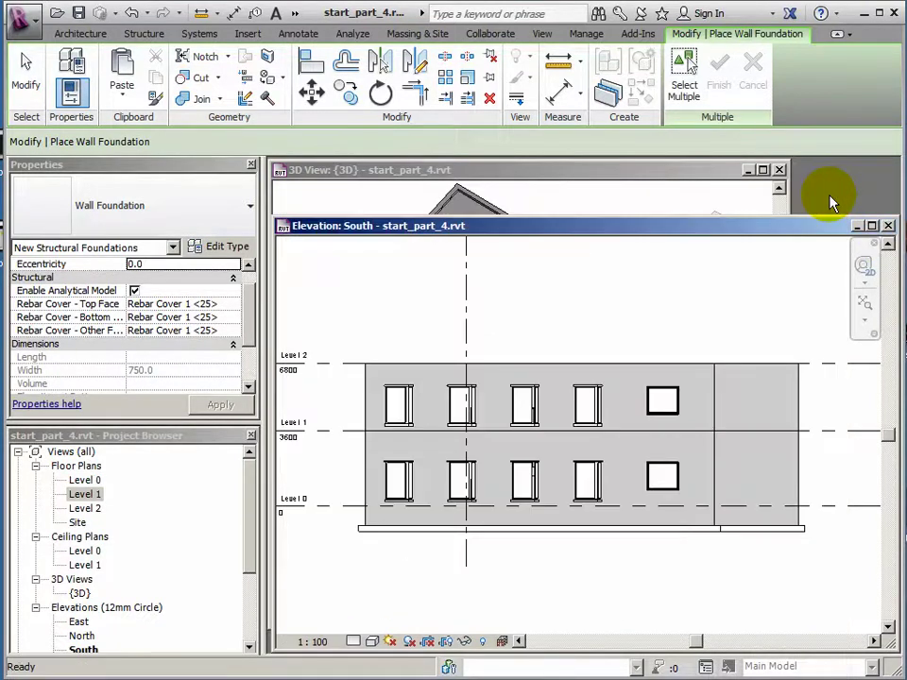
- Open the Level 2 floor plan from the Project Browser, enlarged and zoomed to the building
double_click(85, 509)
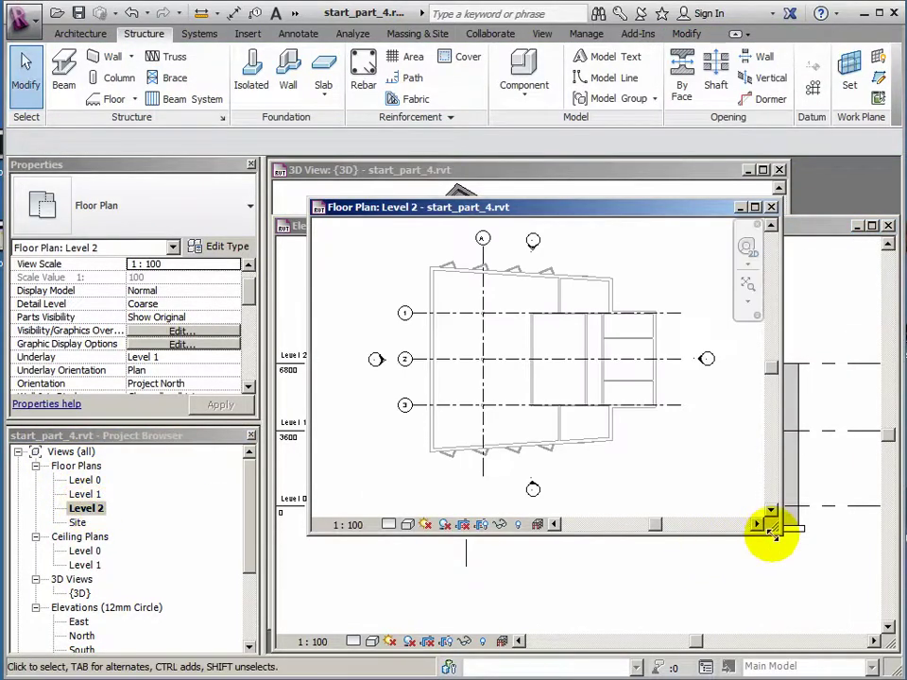
drag(770, 527, 839, 603)
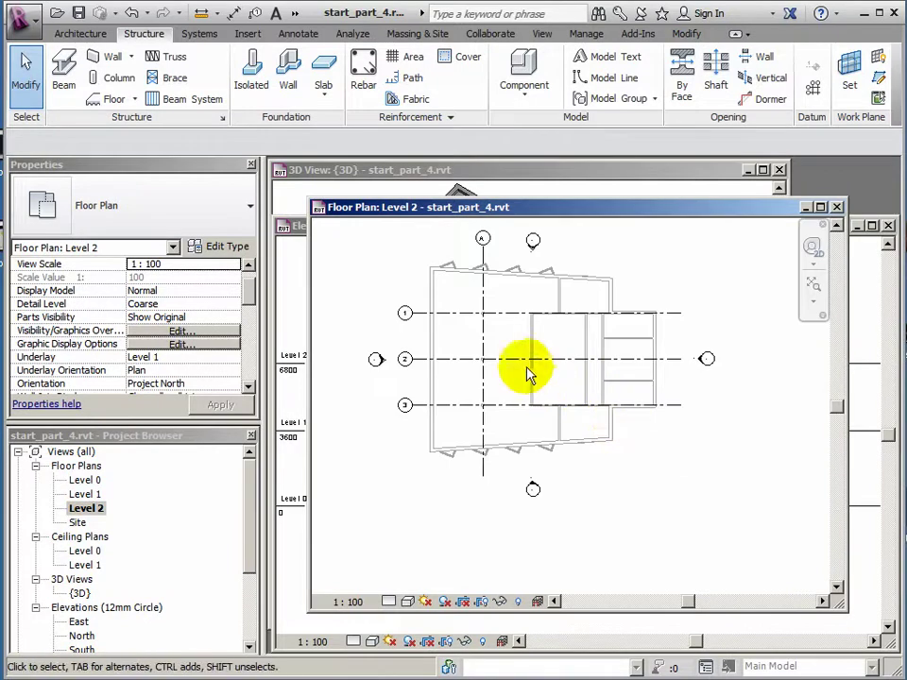
scroll(444, 283, up, 4)
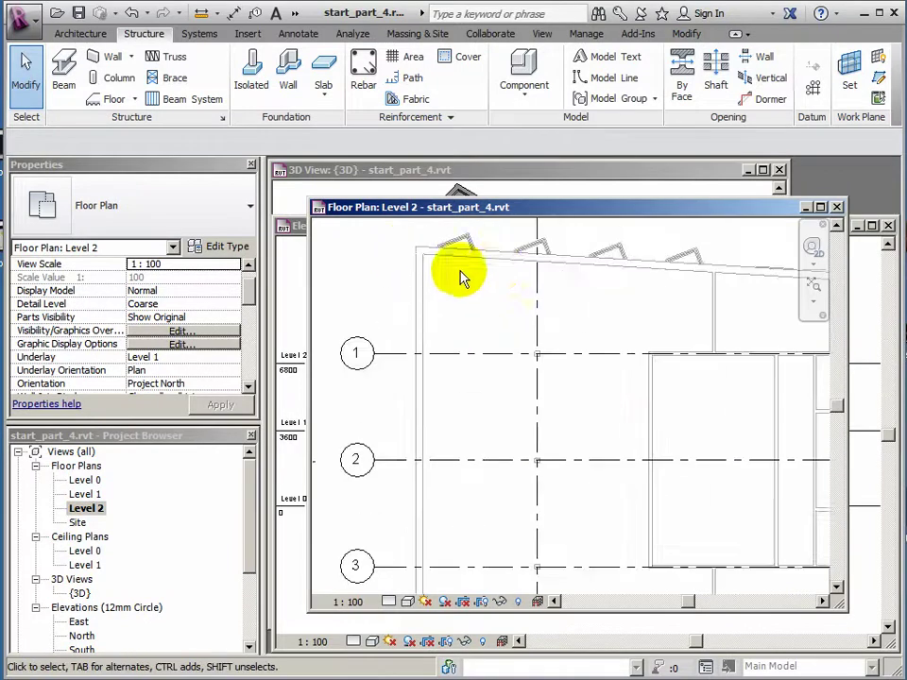
scroll(498, 274, down, 1)
middle_drag(499, 274, 482, 378)
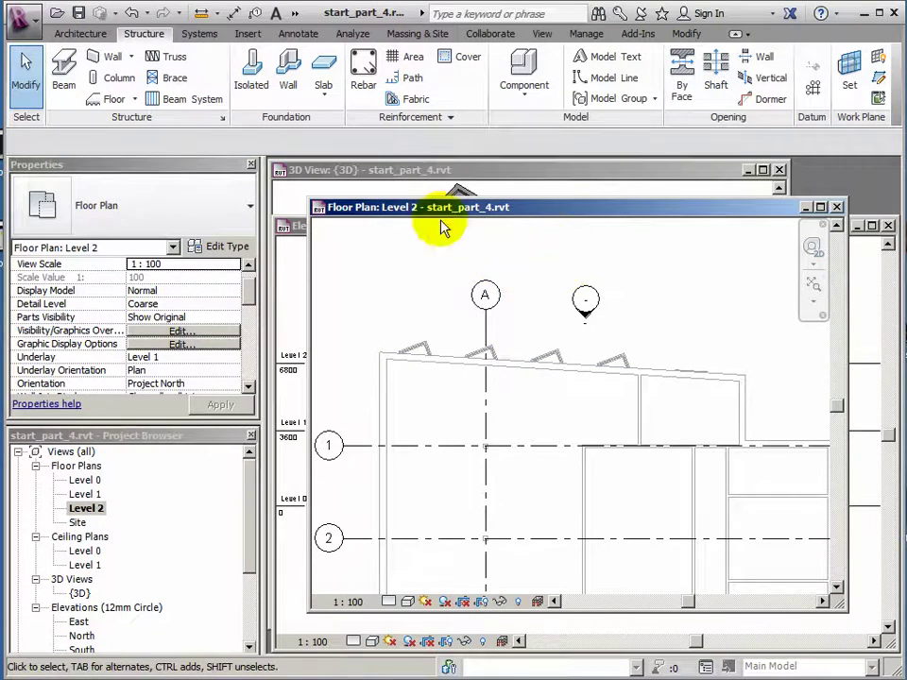
click(76, 34)
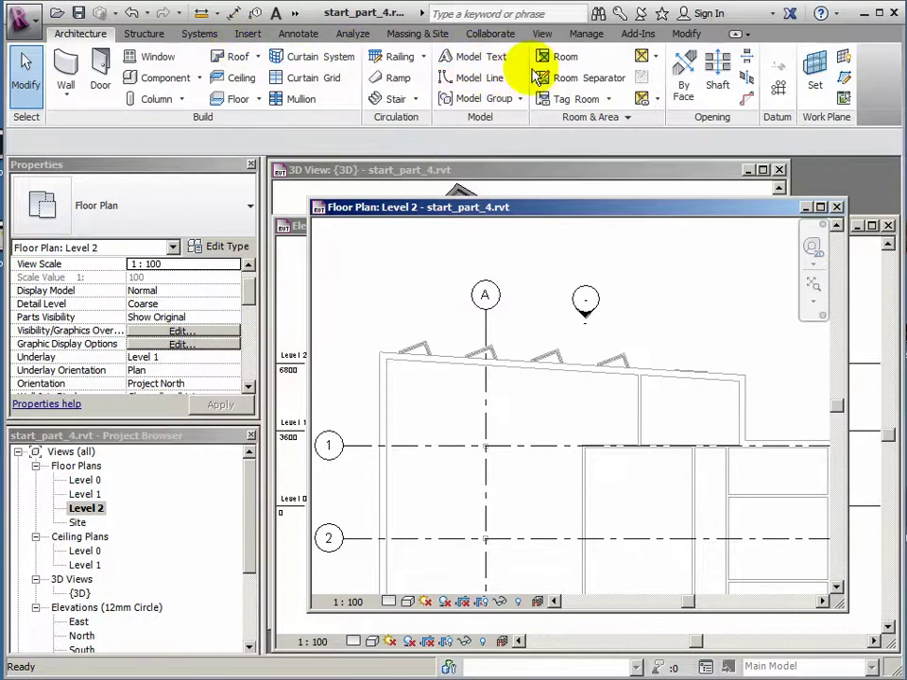
- Start a Roof by Footprint with chained lines, tracing the top walls and the 4000 segment
click(236, 60)
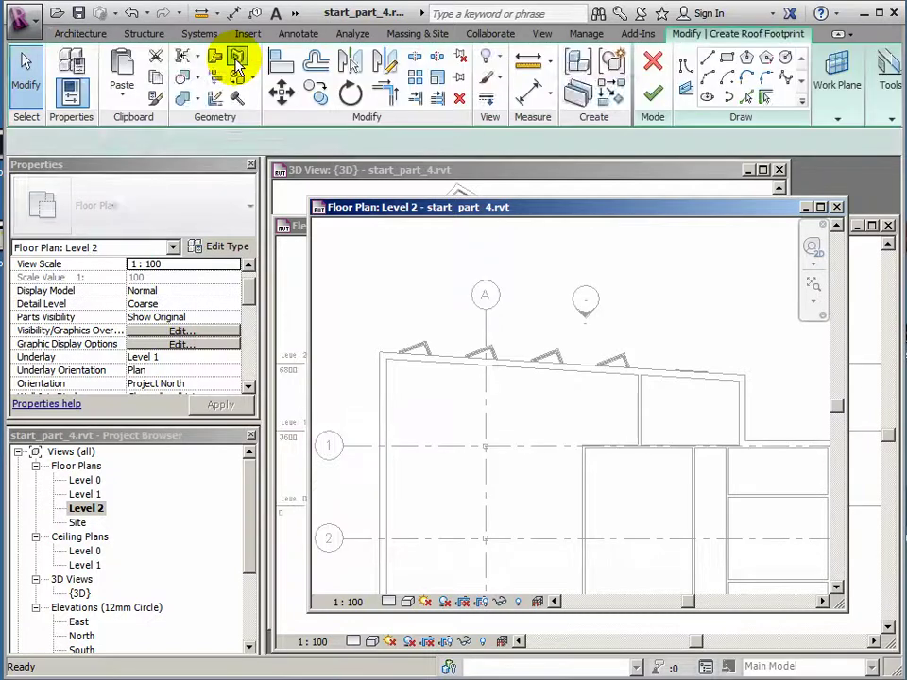
click(708, 64)
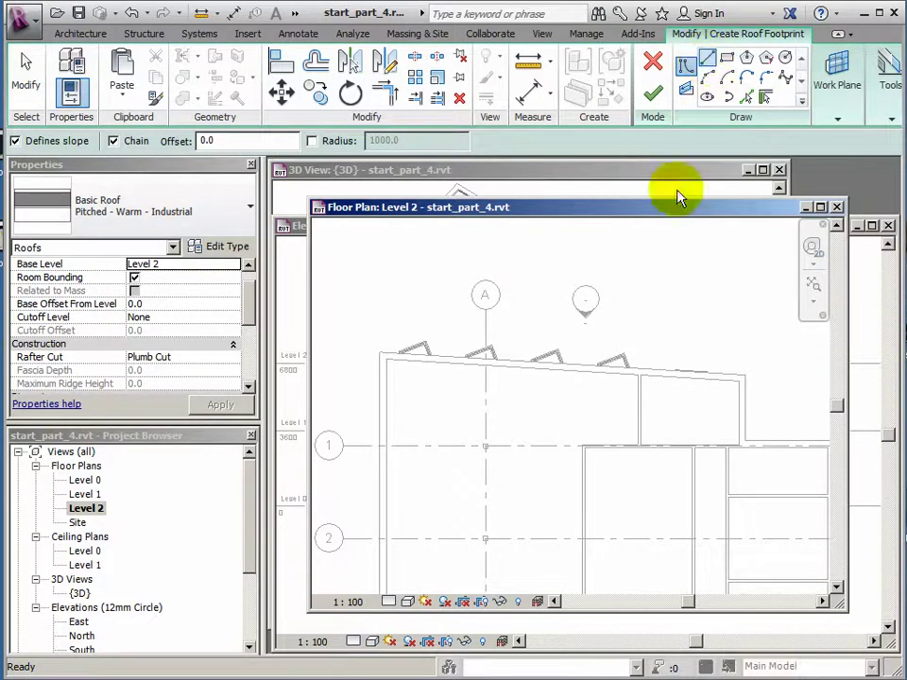
scroll(378, 357, up, 2)
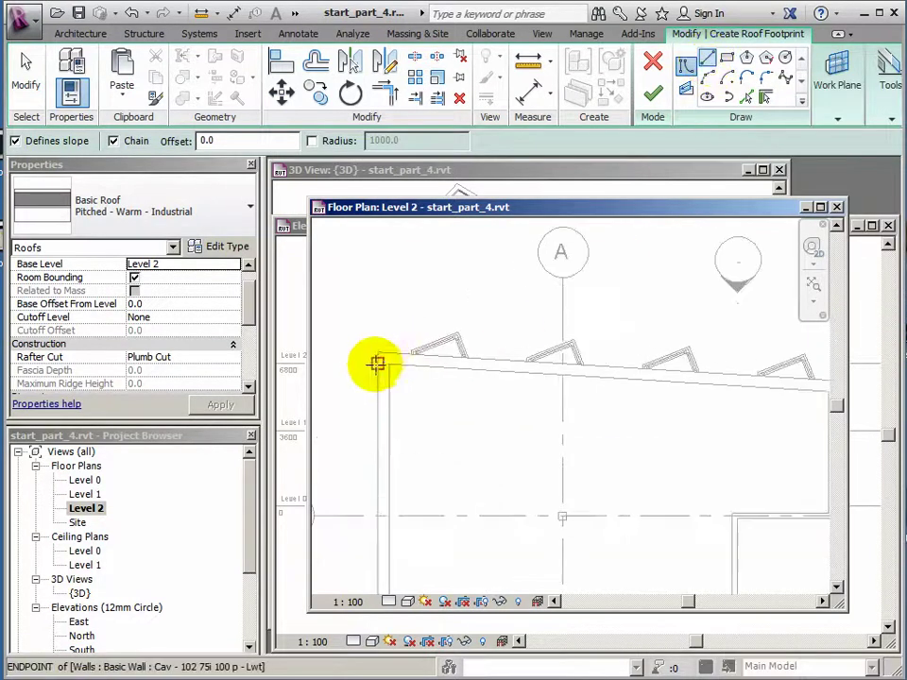
click(378, 352)
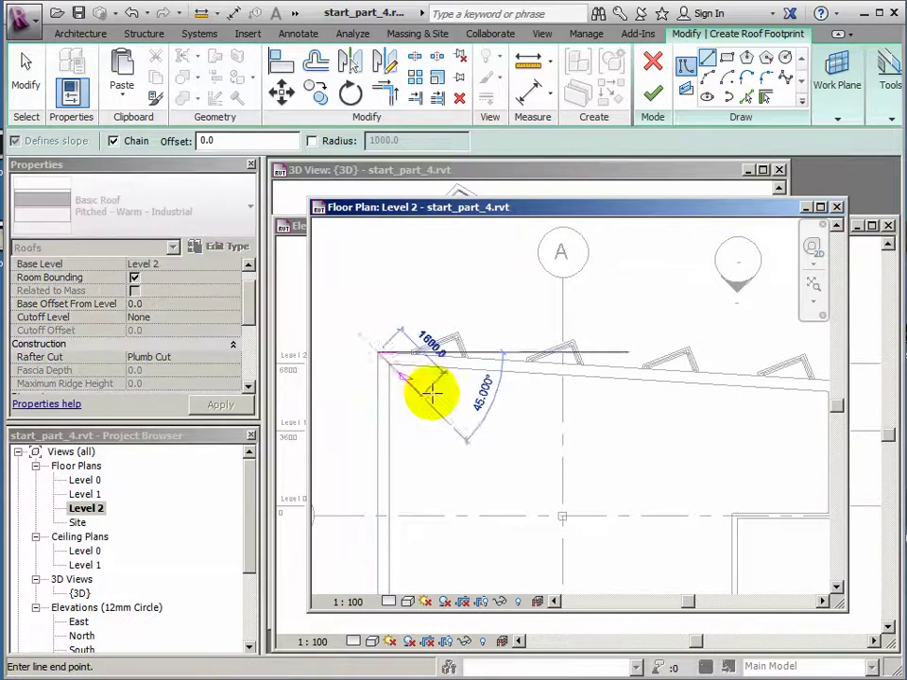
scroll(684, 397, down, 1)
middle_drag(684, 397, 519, 365)
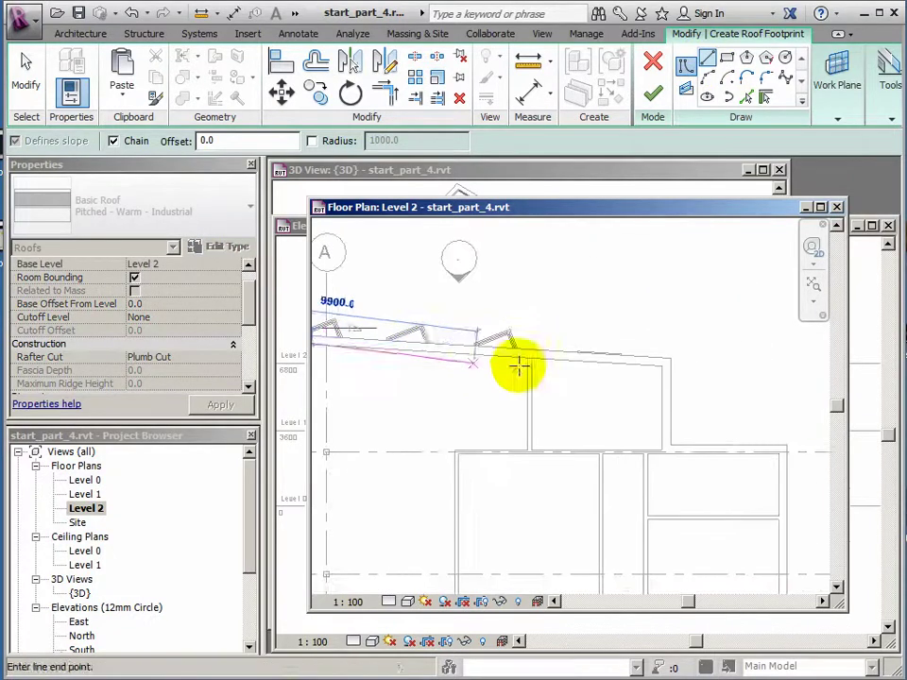
click(670, 357)
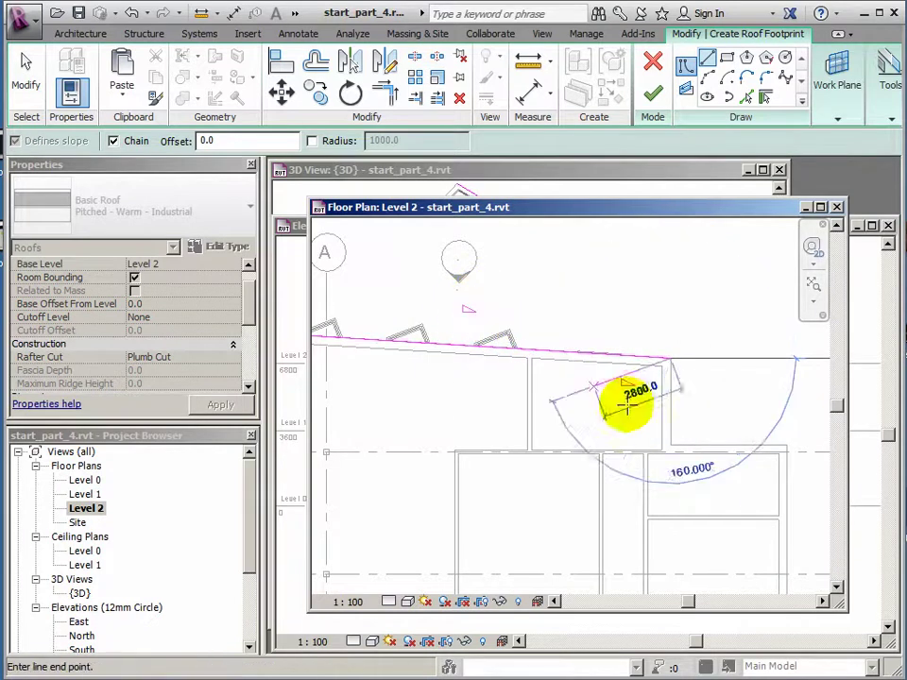
click(669, 444)
middle_drag(712, 437, 557, 379)
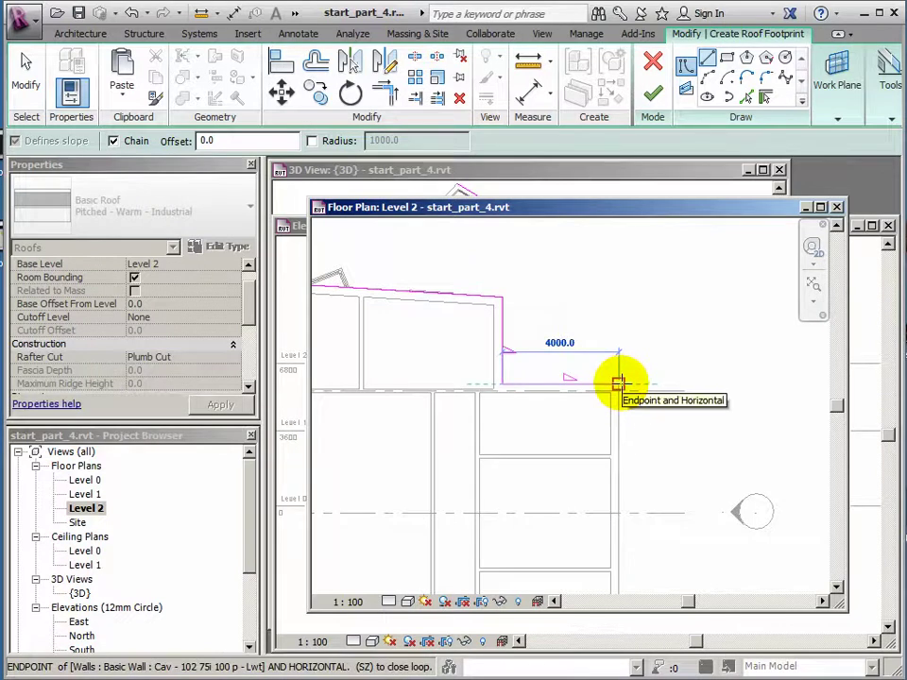
click(619, 383)
- Trace the east, bottom and west walls to close the footprint loop
mouse_move(613, 496)
middle_down()
mouse_move(618, 445)
mouse_move(603, 379)
middle_up()
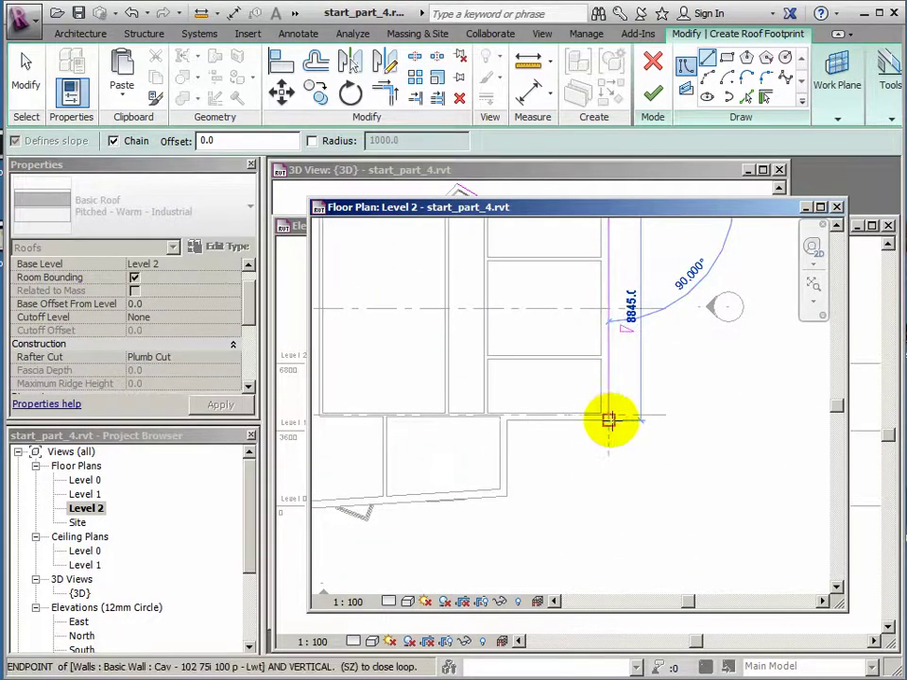
click(606, 421)
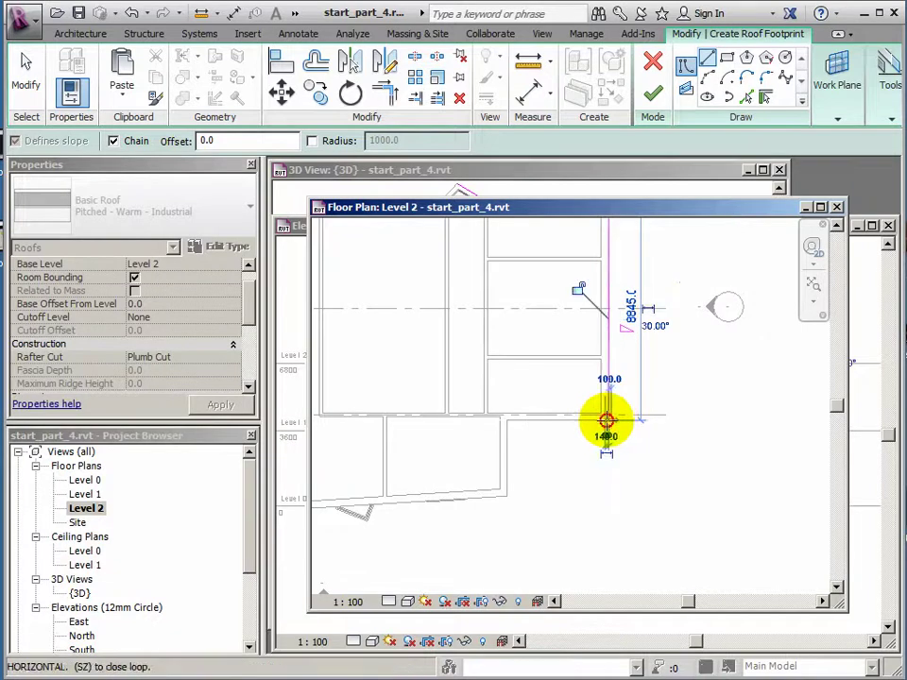
click(507, 420)
click(507, 496)
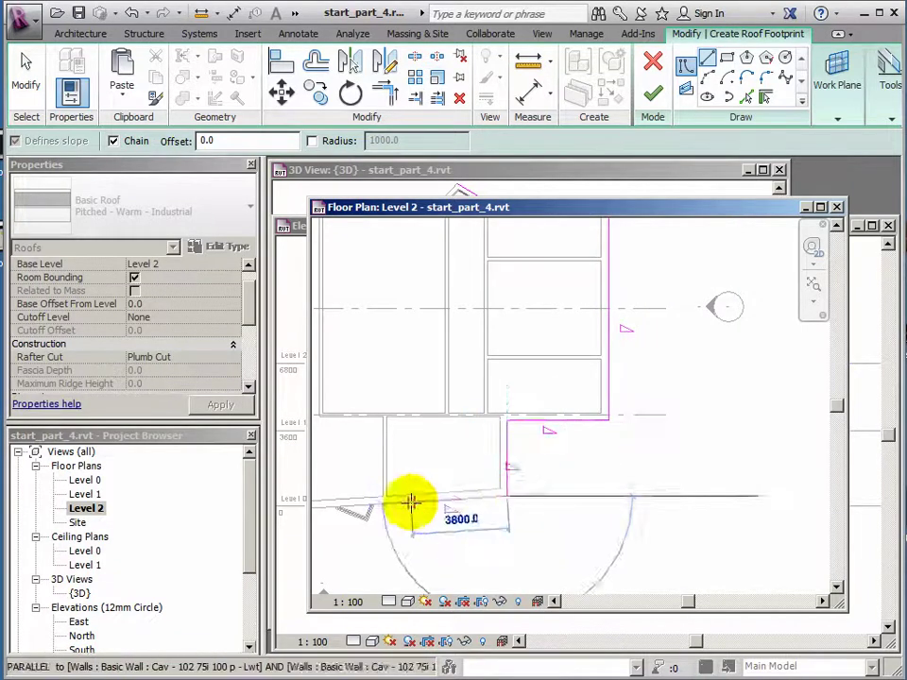
mouse_move(406, 496)
middle_down()
mouse_move(522, 441)
mouse_move(583, 462)
middle_up()
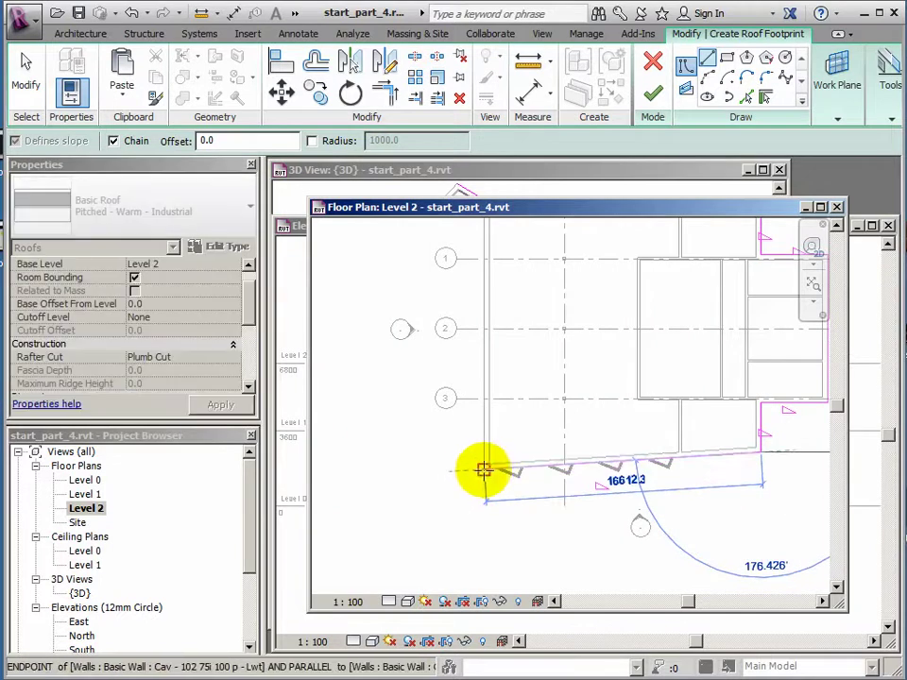
scroll(482, 470, up, 3)
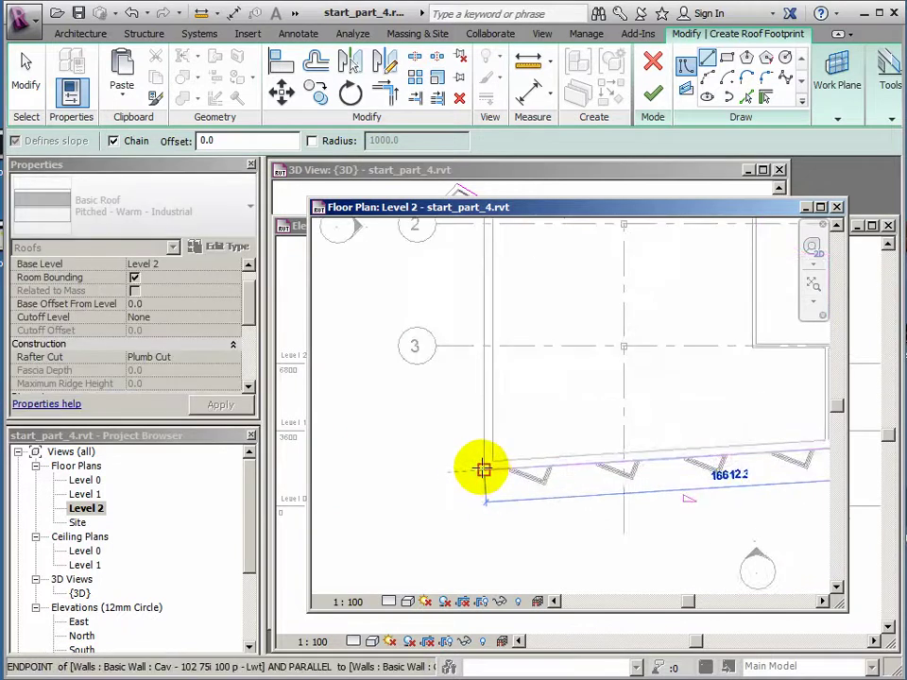
click(482, 470)
middle_drag(482, 308, 496, 365)
scroll(478, 300, down, 2)
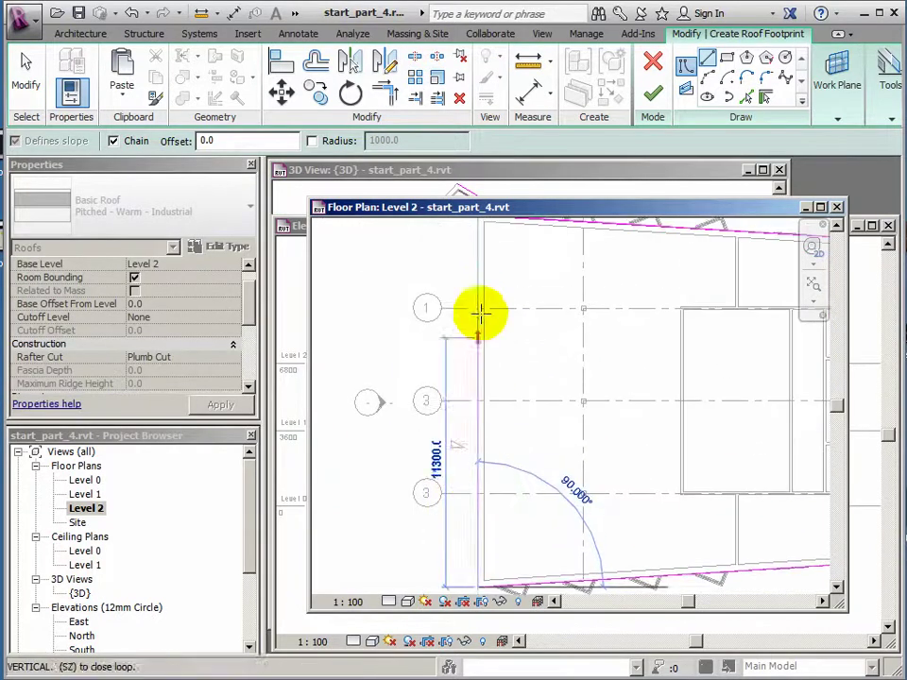
middle_drag(471, 289, 447, 396)
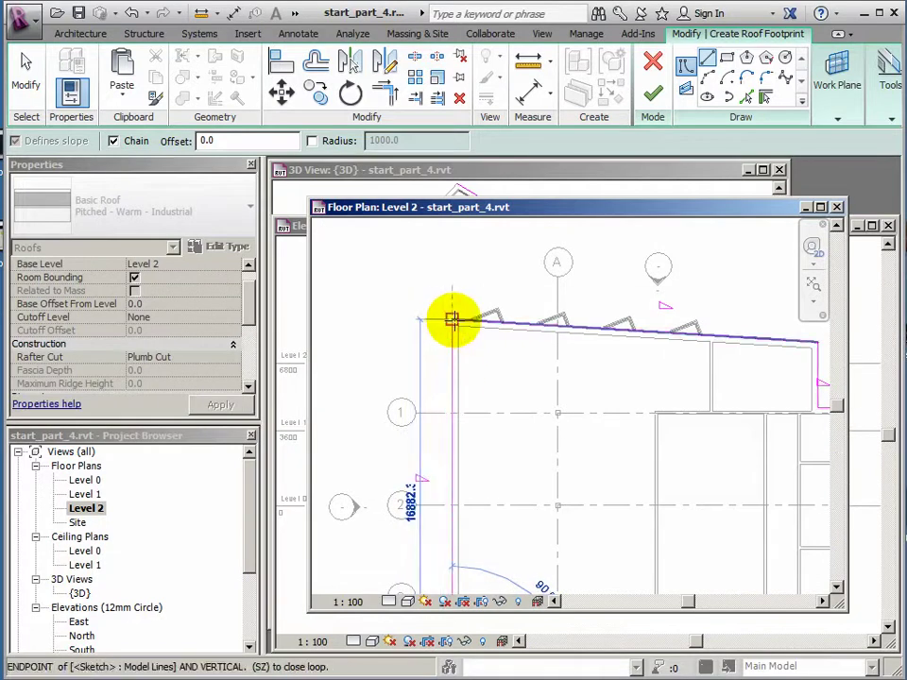
click(451, 320)
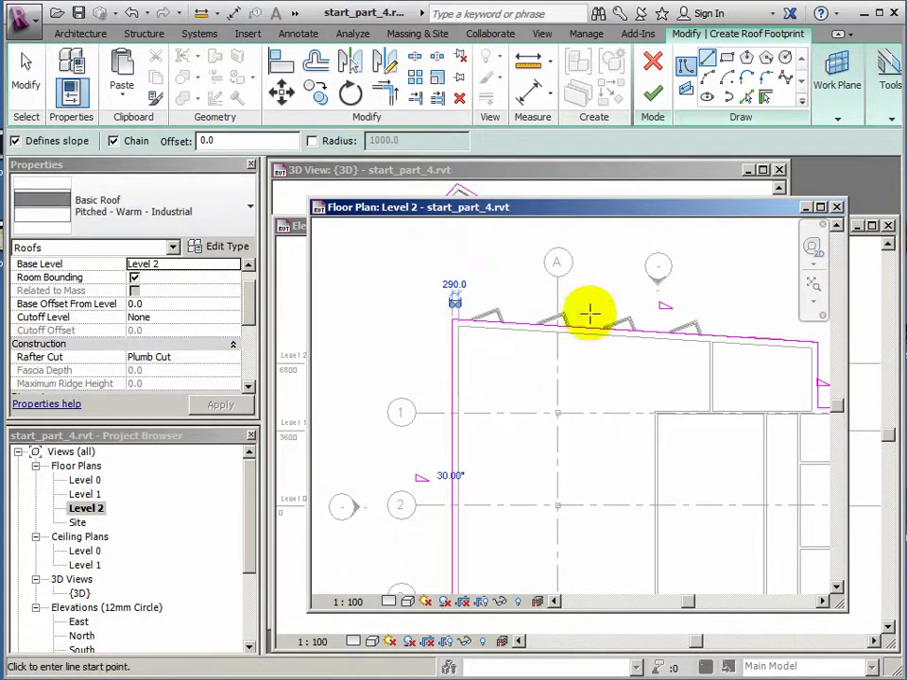
- Zoom out to review the whole footprint, then zoom into its top-left corner
scroll(635, 299, down, 2)
middle_drag(632, 303, 542, 289)
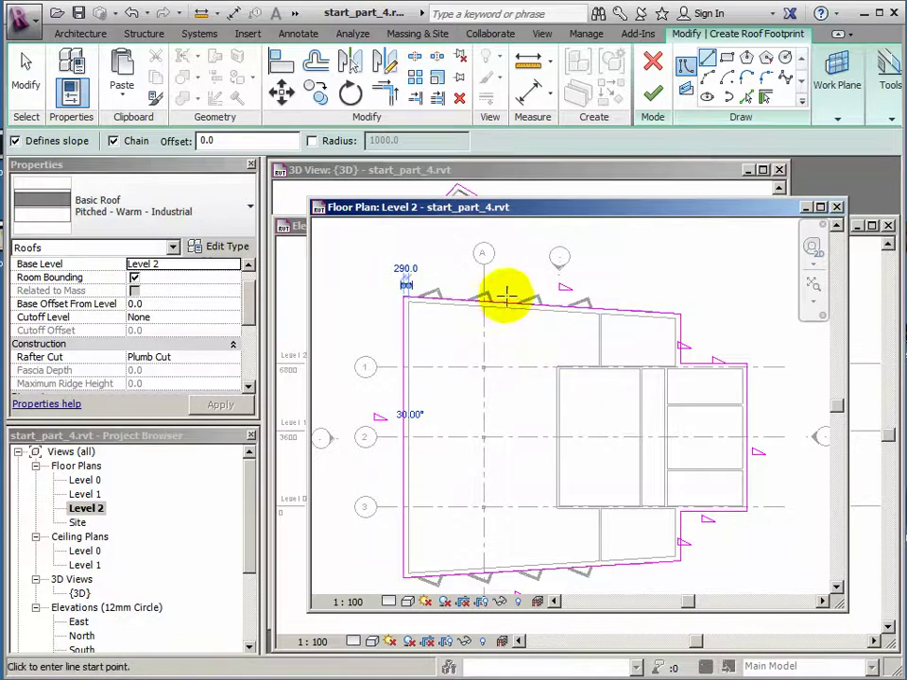
middle_drag(537, 358, 522, 330)
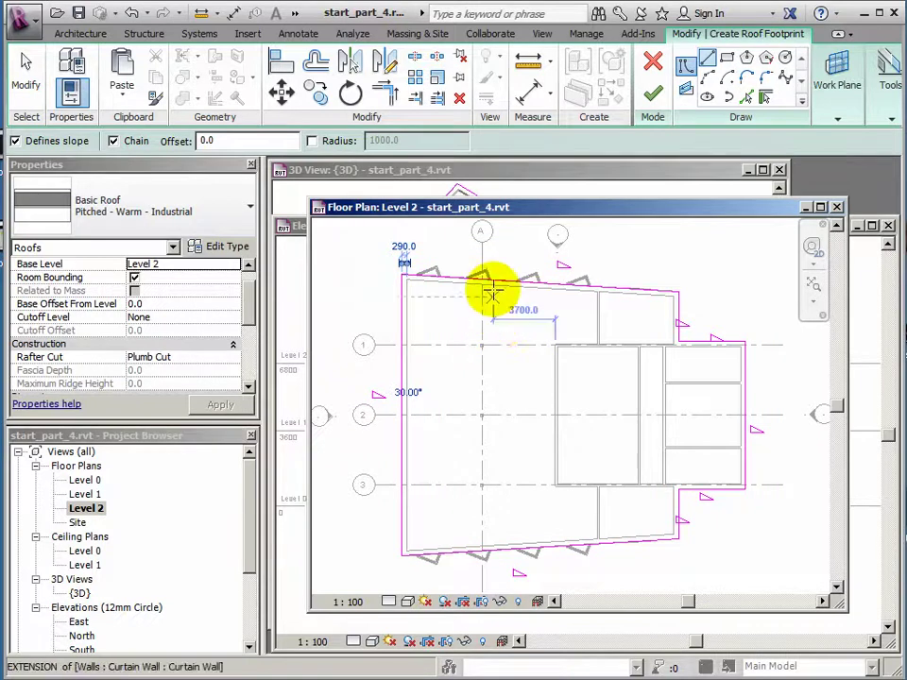
scroll(492, 283, up, 4)
middle_drag(540, 351, 624, 416)
scroll(530, 405, up, 3)
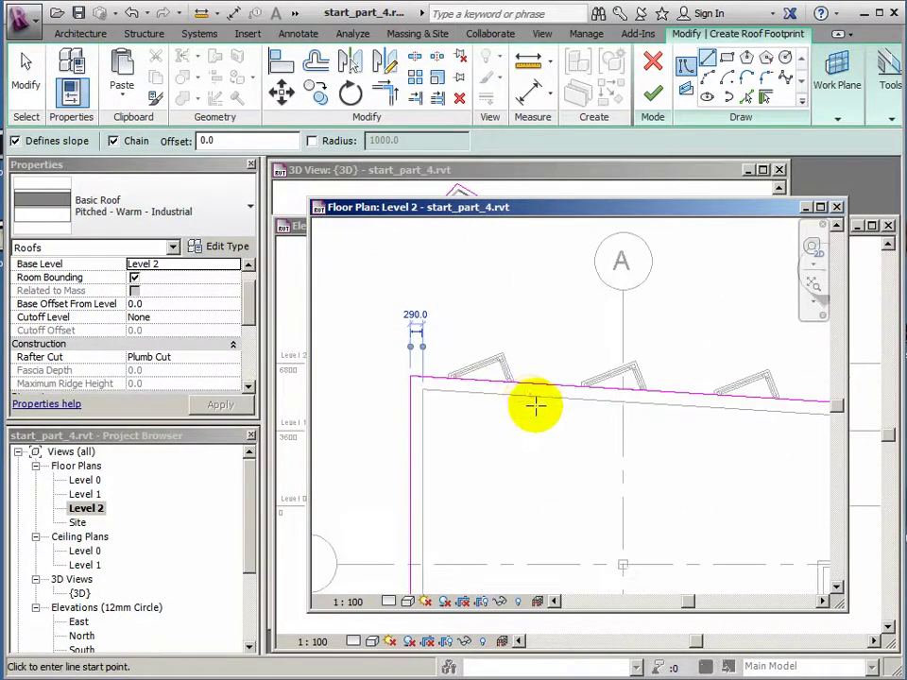
middle_drag(525, 401, 551, 415)
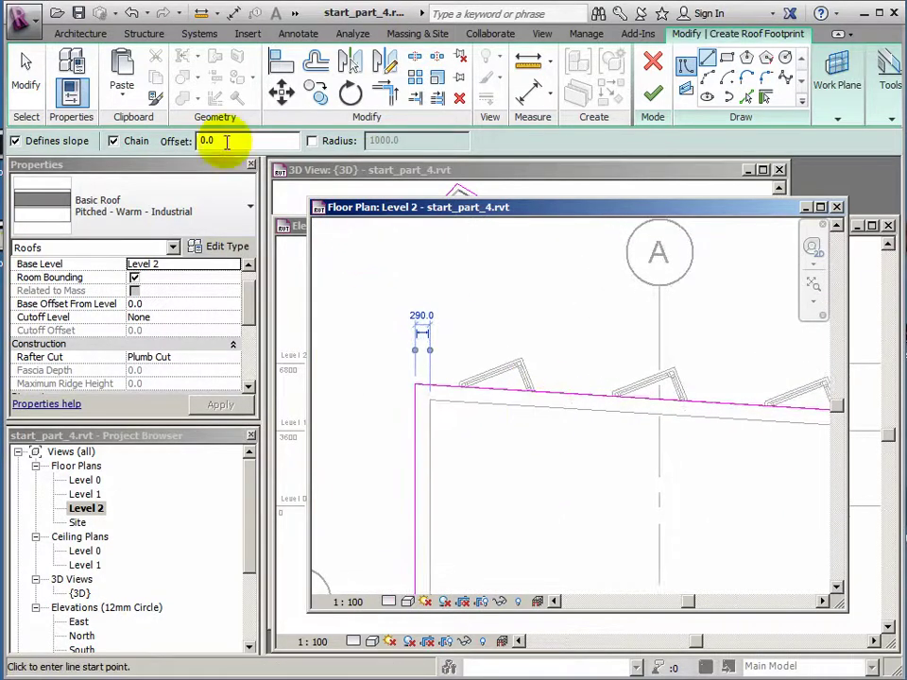
- Copy the whole footprint chain with a 1000 offset outside the walls
drag(216, 140, 174, 142)
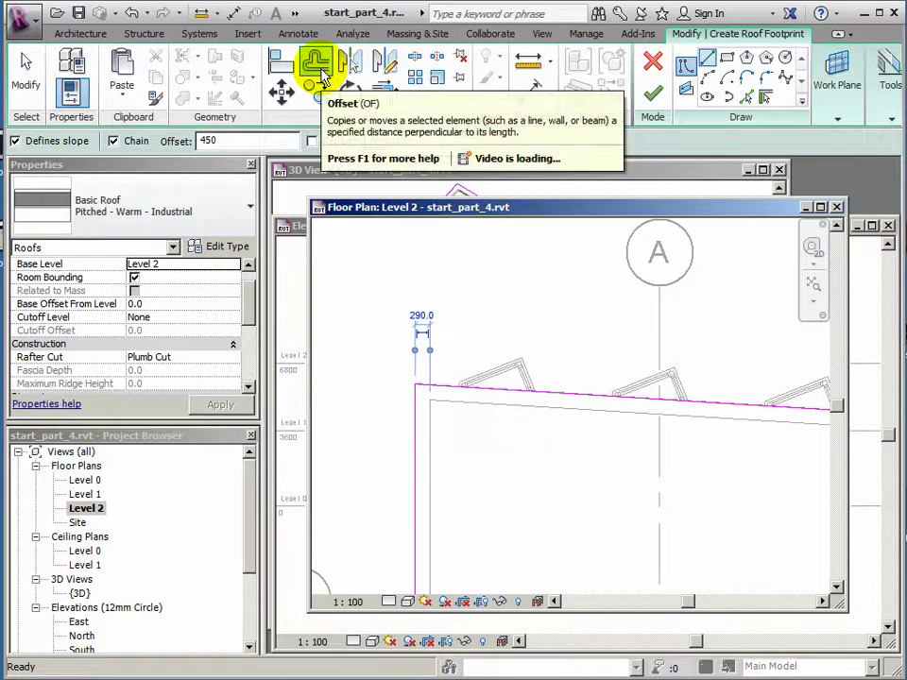
click(322, 68)
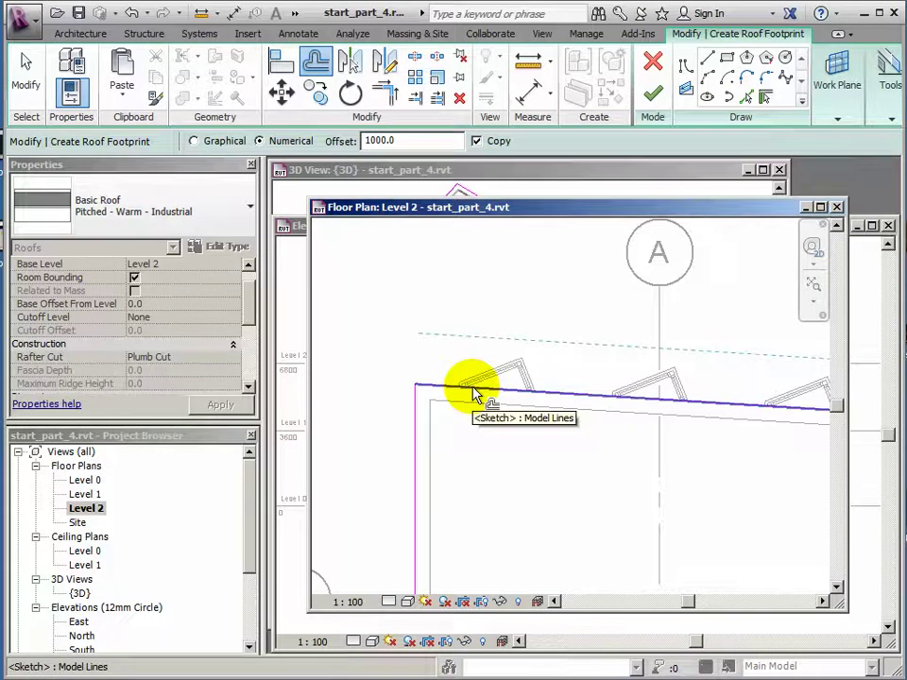
key(Tab)
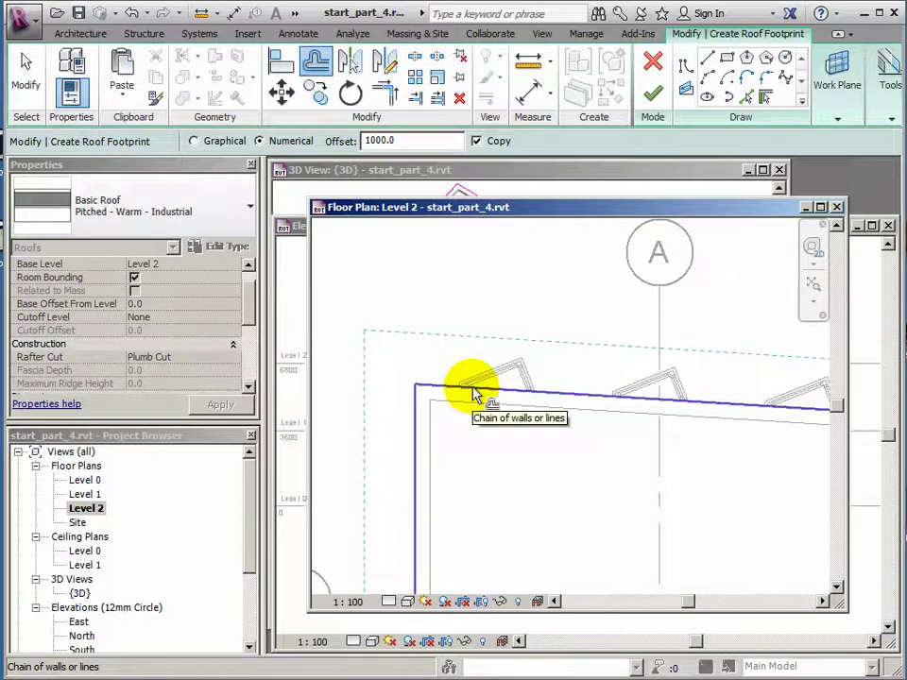
click(474, 395)
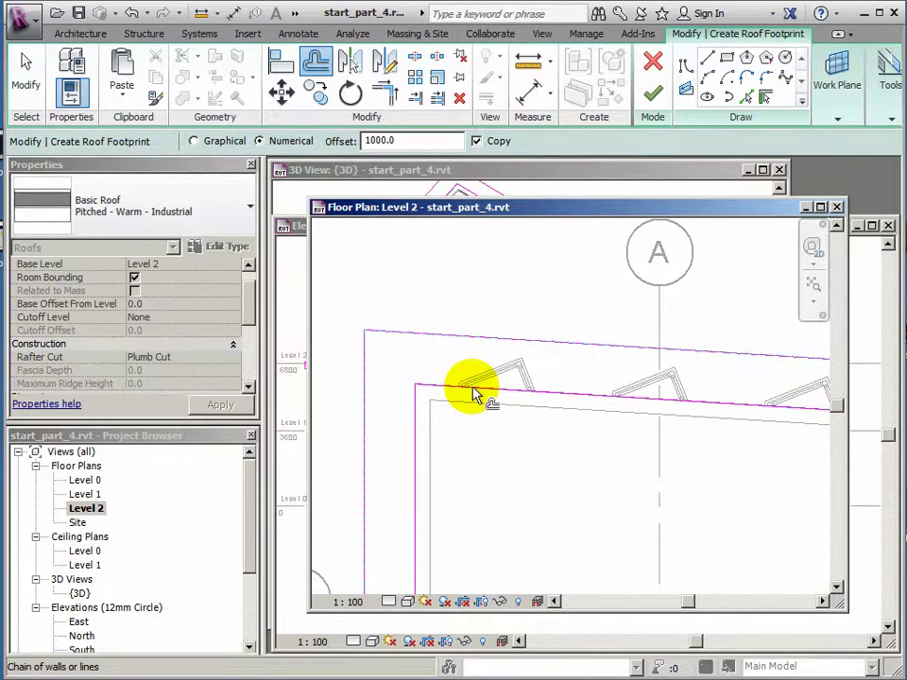
scroll(558, 439, down, 3)
scroll(578, 444, down, 5)
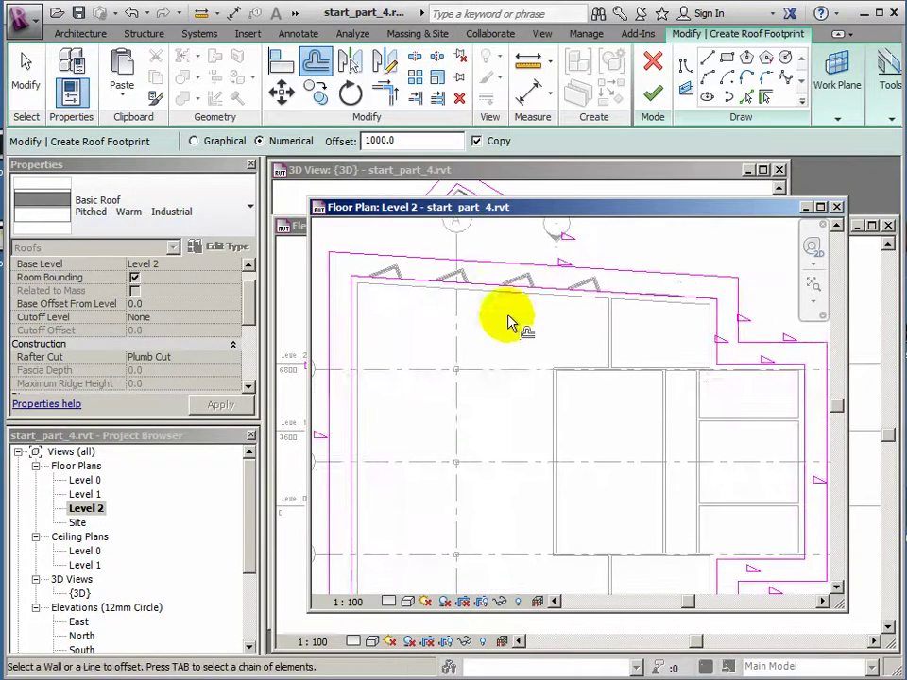
middle_drag(510, 328, 530, 316)
scroll(537, 299, down, 2)
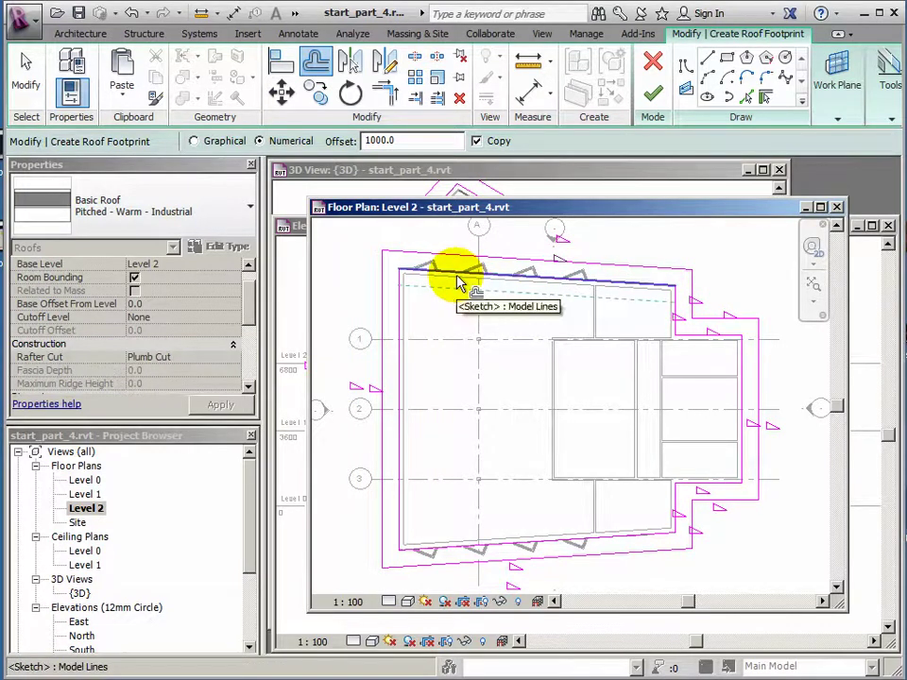
- Select the eight original inner footprint lines as a chain and delete them
click(26, 82)
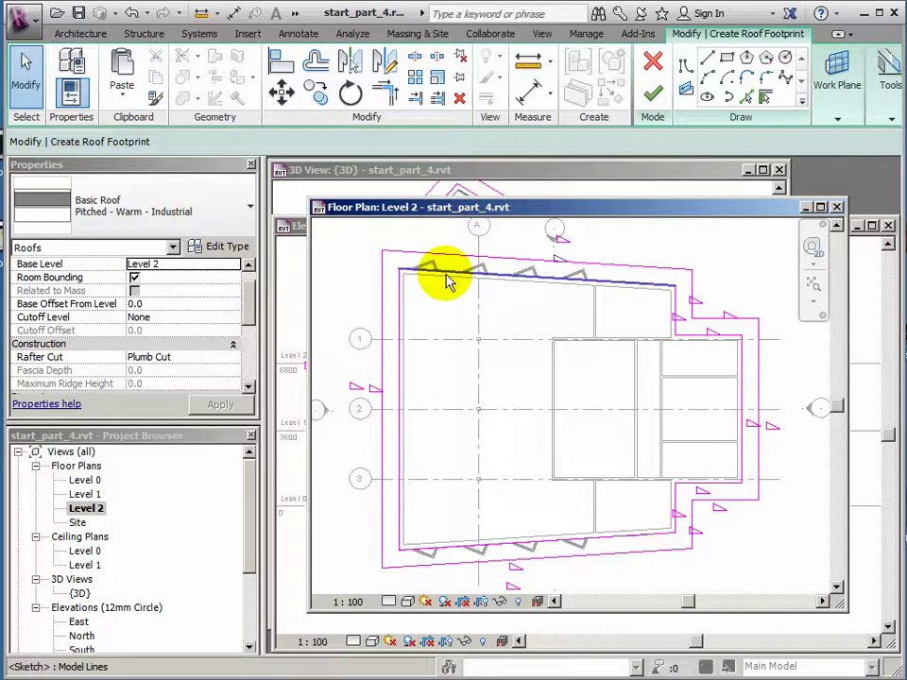
key(Tab)
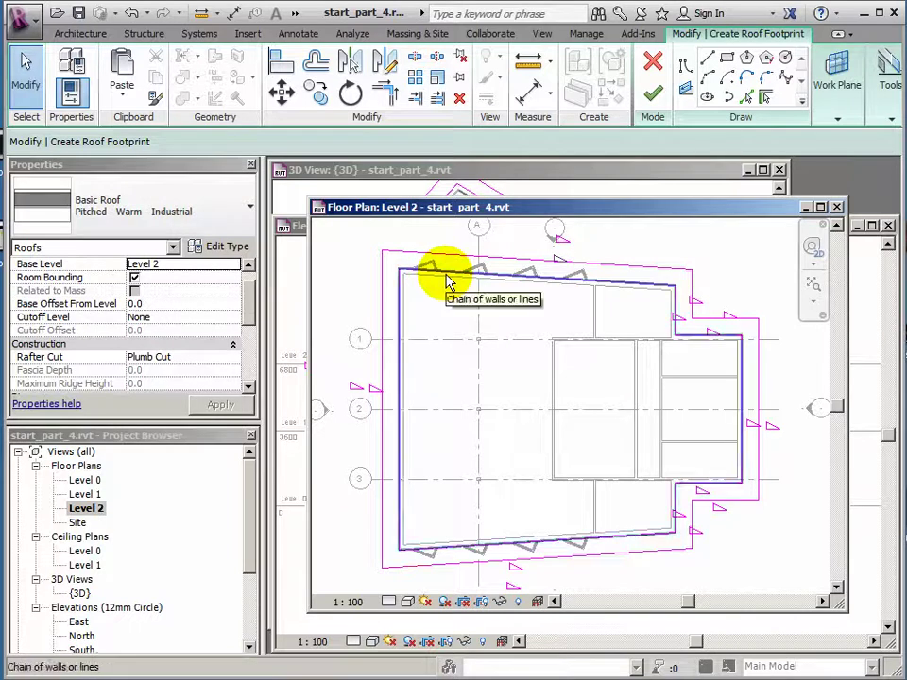
click(447, 281)
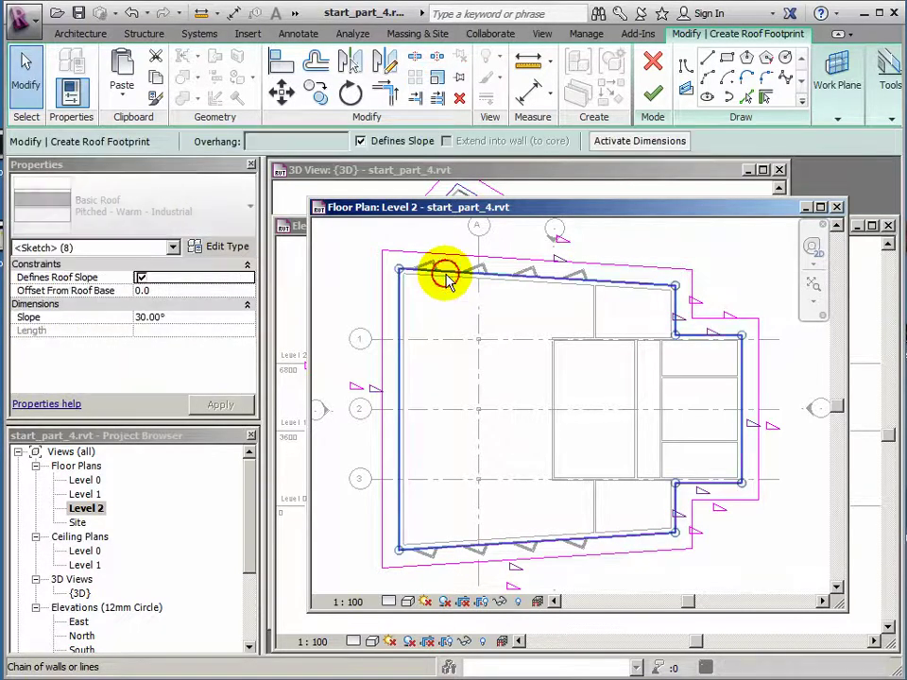
key(Escape)
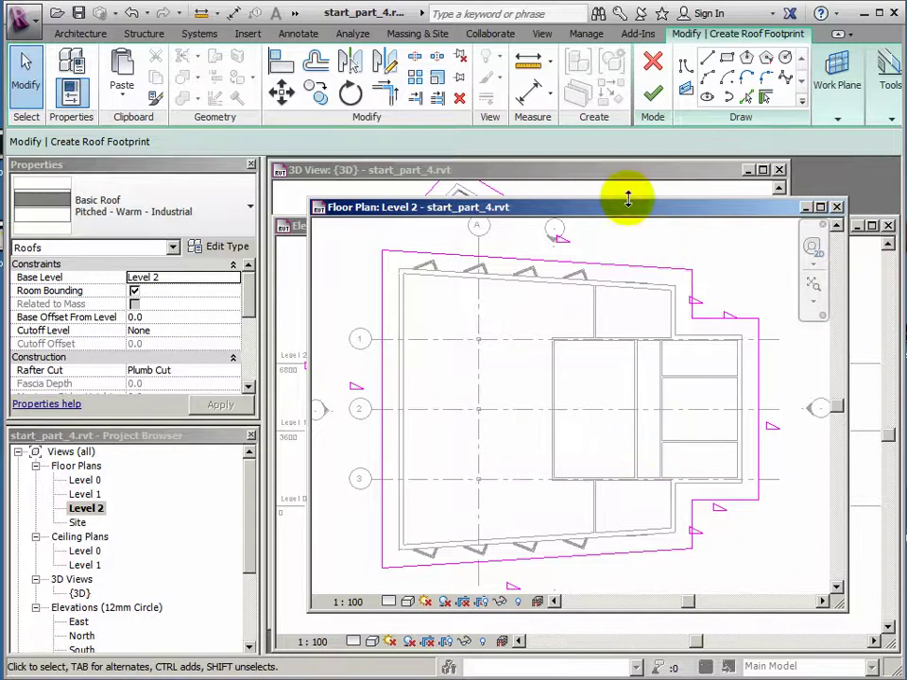
- Check the footprint in the 3D view and finish it into a hipped Pitched - Warm - Industrial roof
click(637, 172)
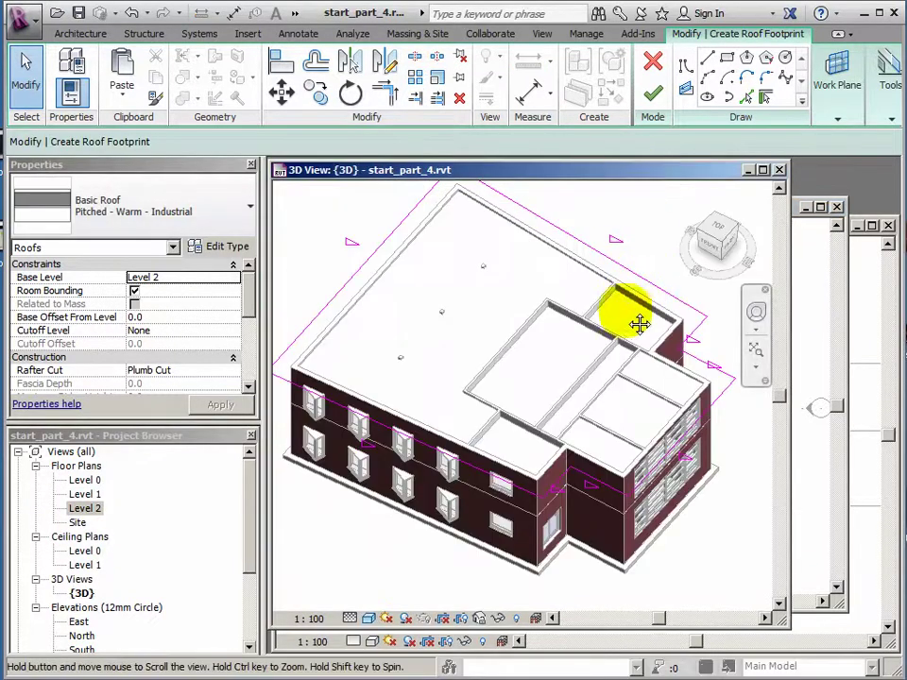
middle_drag(638, 324, 625, 342)
scroll(638, 352, down, 1)
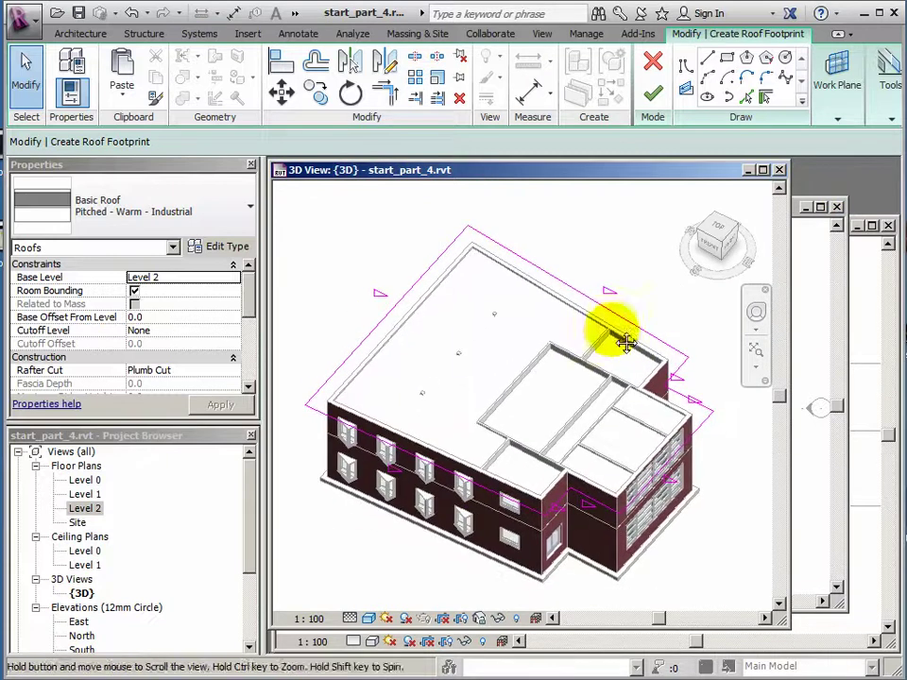
click(652, 98)
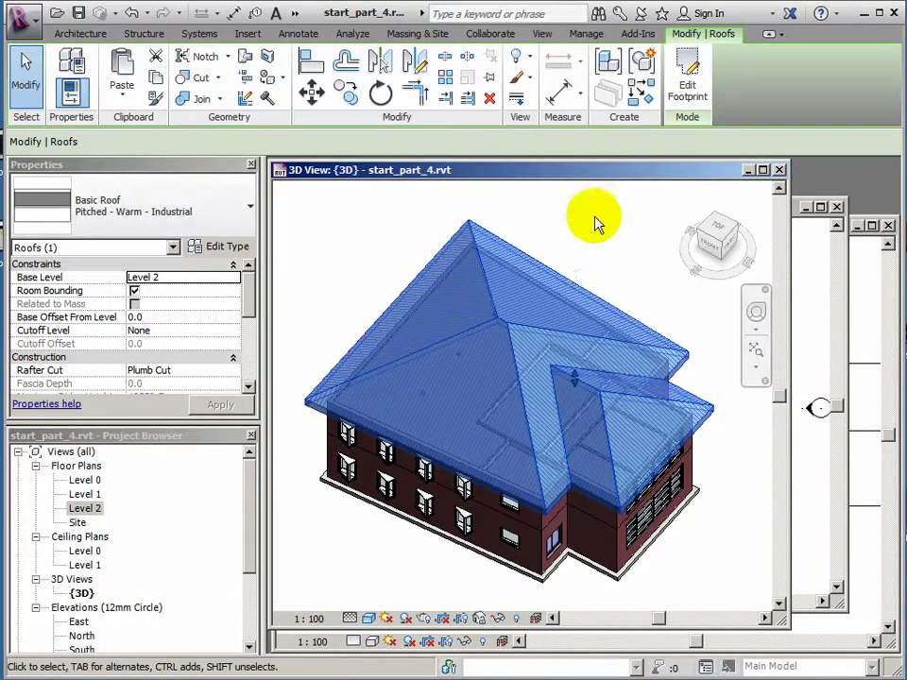
- In the roof footprint, uncheck Defines Roof Slope on the east wing's end edge to make a gable
click(689, 95)
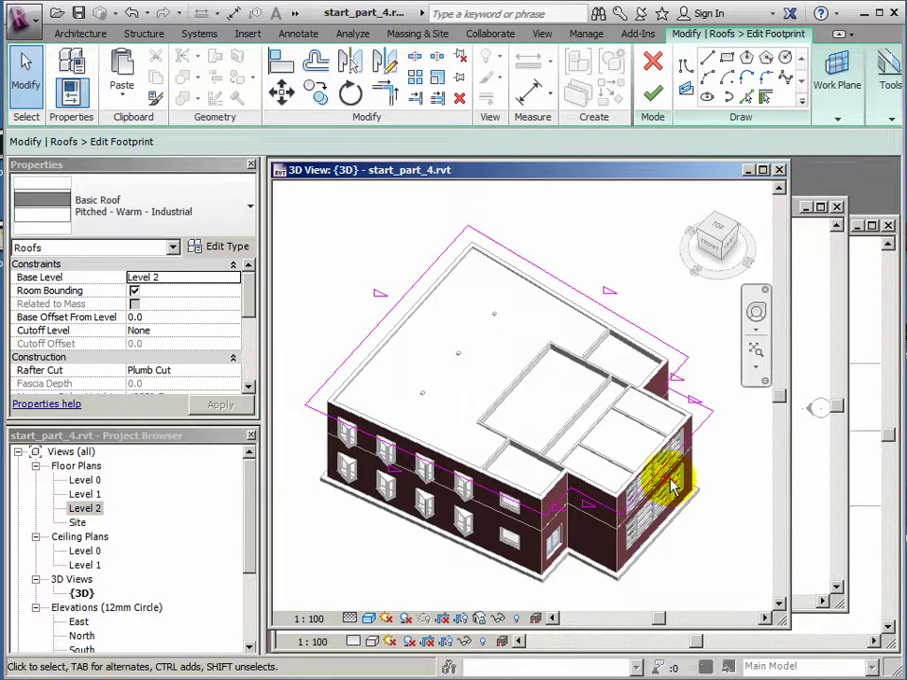
middle_drag(670, 485, 620, 481)
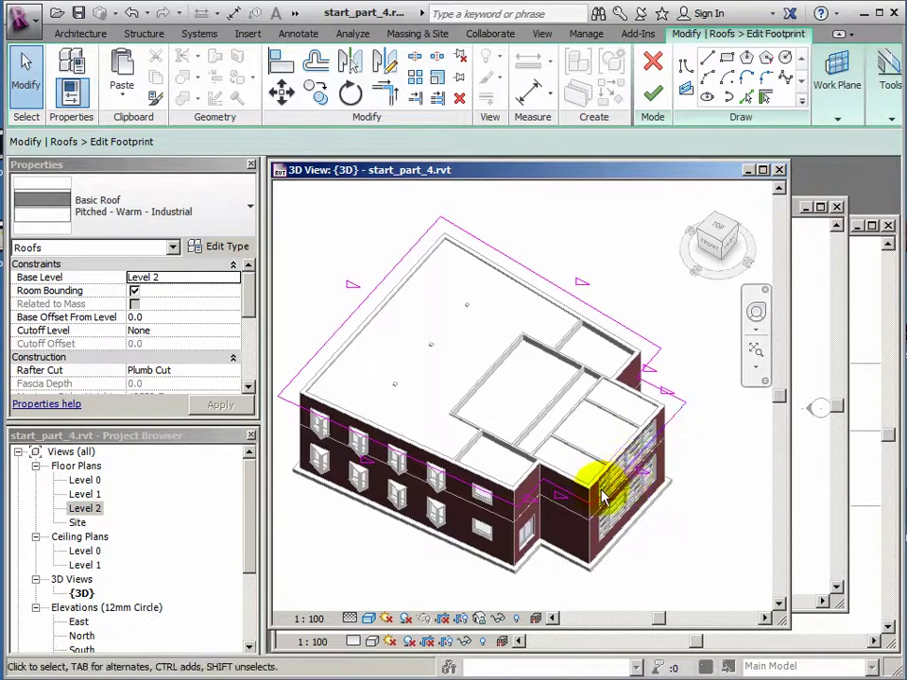
scroll(635, 477, up, 3)
click(642, 472)
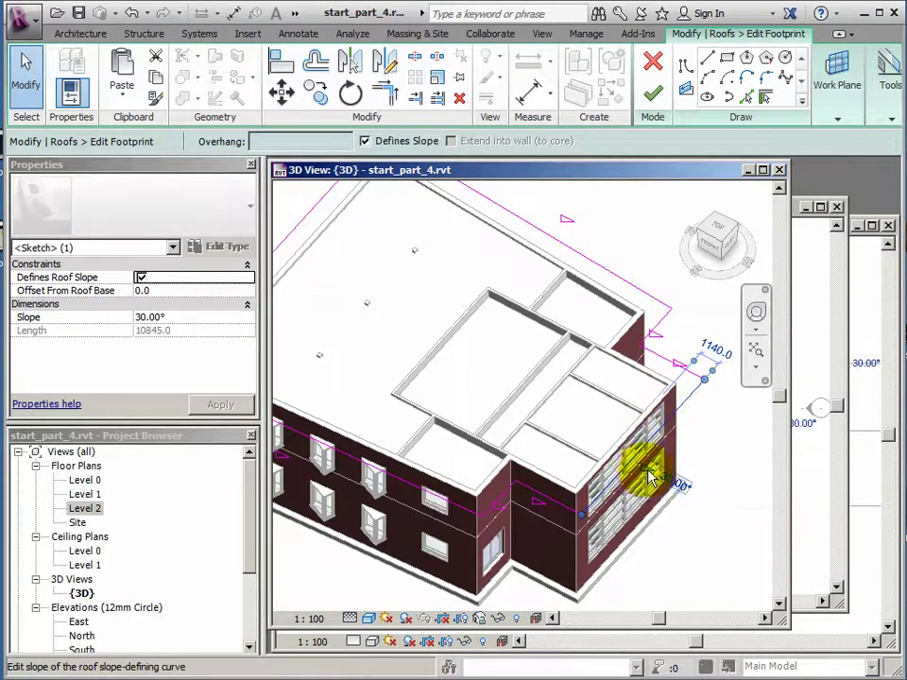
click(647, 474)
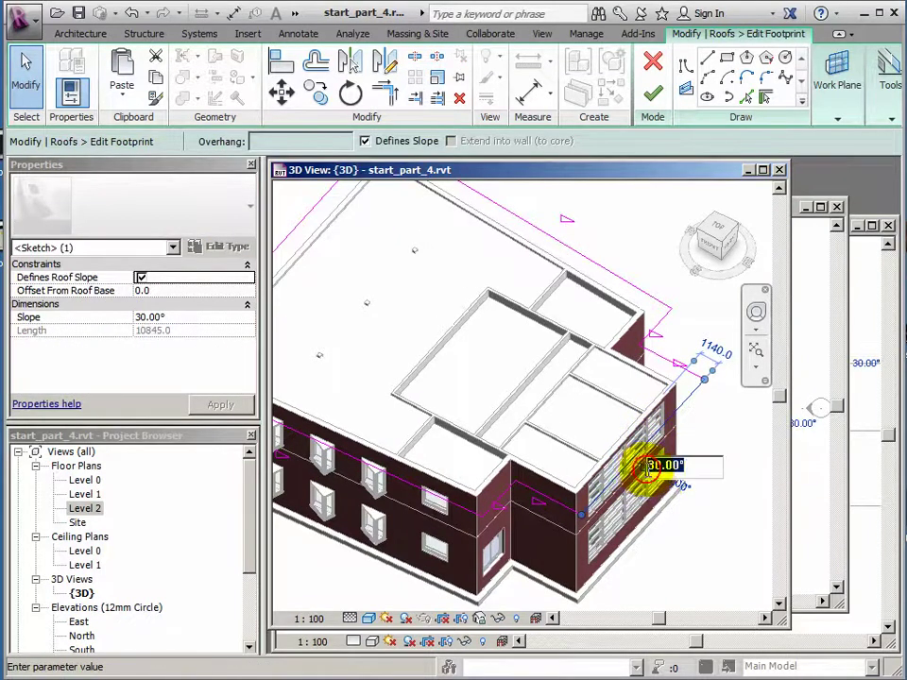
click(140, 278)
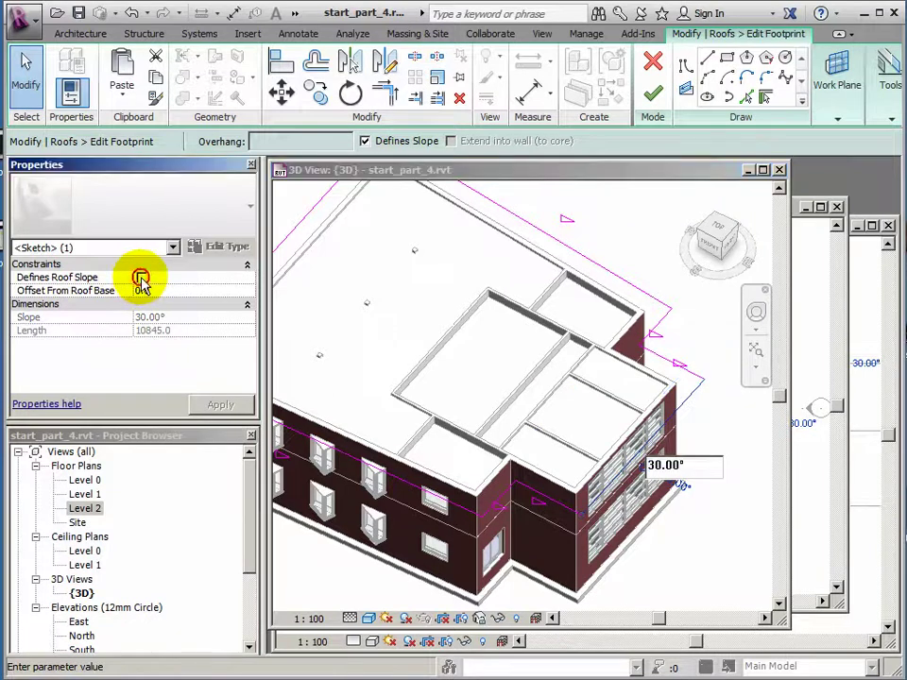
click(695, 546)
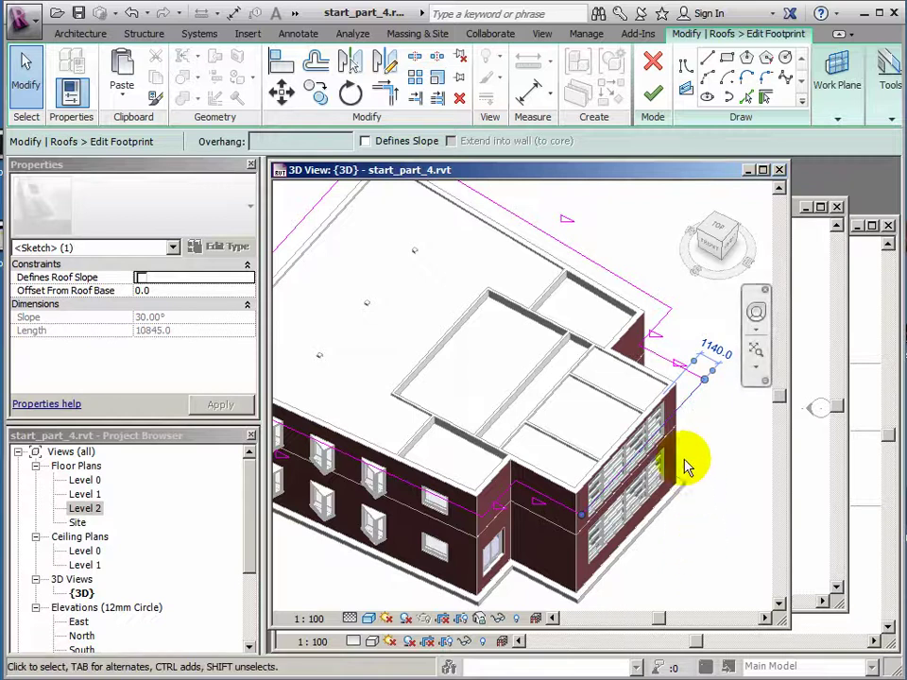
click(653, 97)
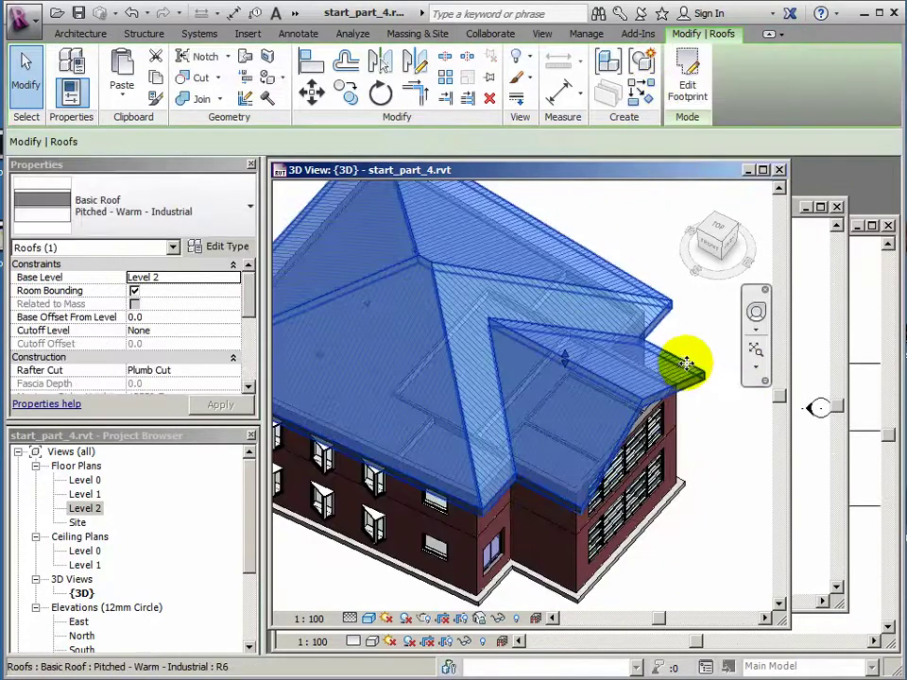
middle_drag(689, 378, 591, 414)
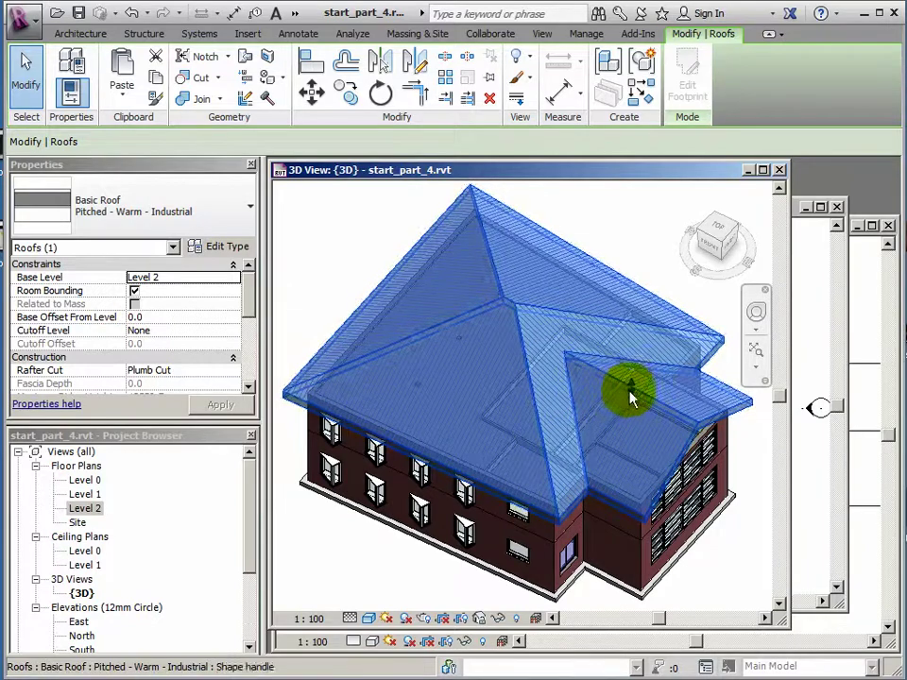
middle_drag(607, 384, 561, 308)
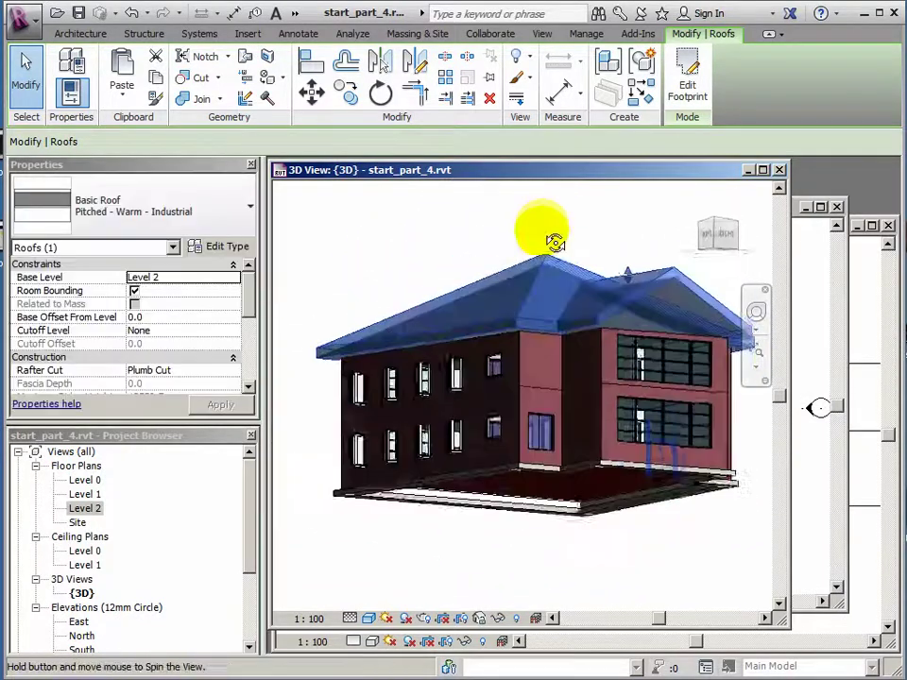
shift+middle_drag(556, 240, 577, 343)
scroll(547, 344, down, 2)
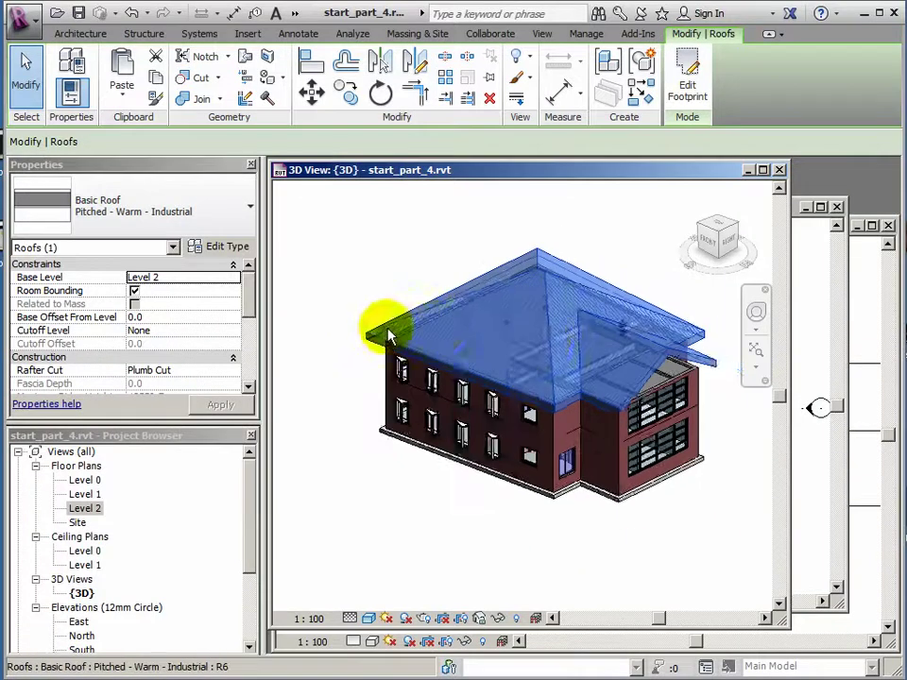
scroll(392, 337, up, 4)
shift+middle_drag(392, 337, 527, 362)
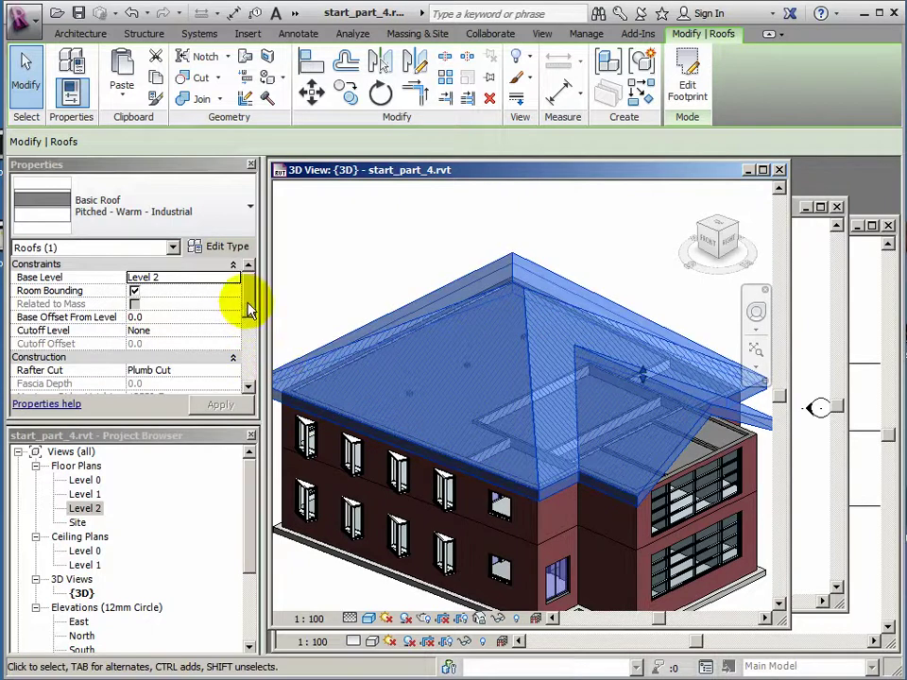
- Change the roof's Slope in Properties from 30.00° to 15°
scroll(245, 317, down, 3)
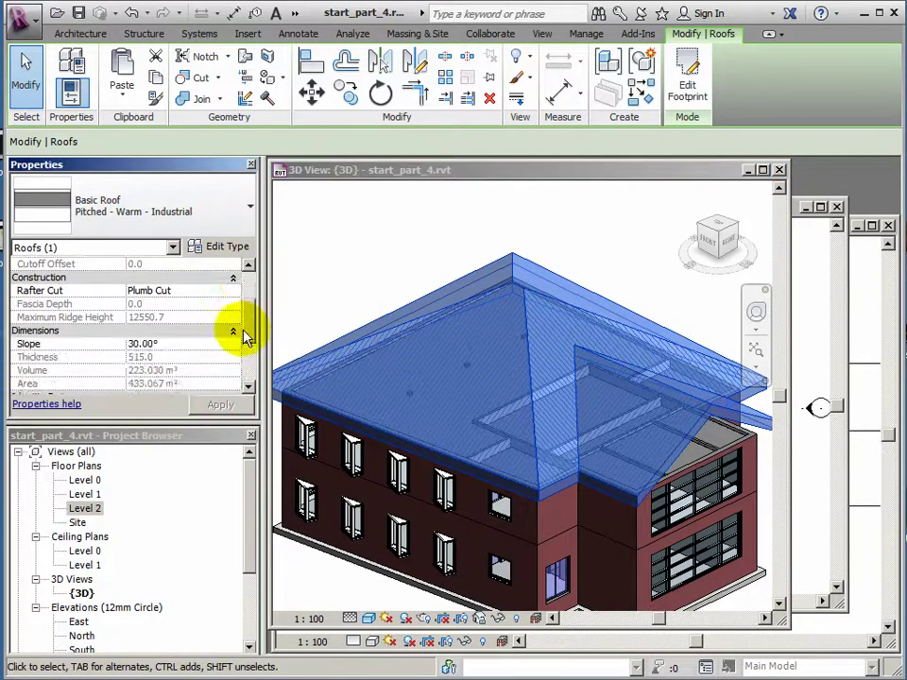
click(148, 344)
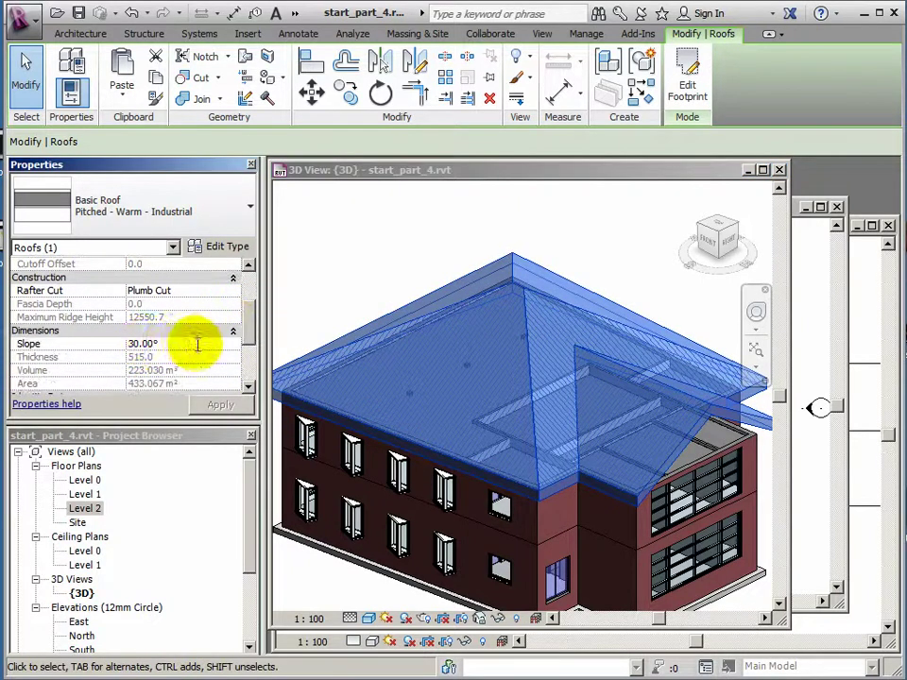
drag(190, 343, 97, 342)
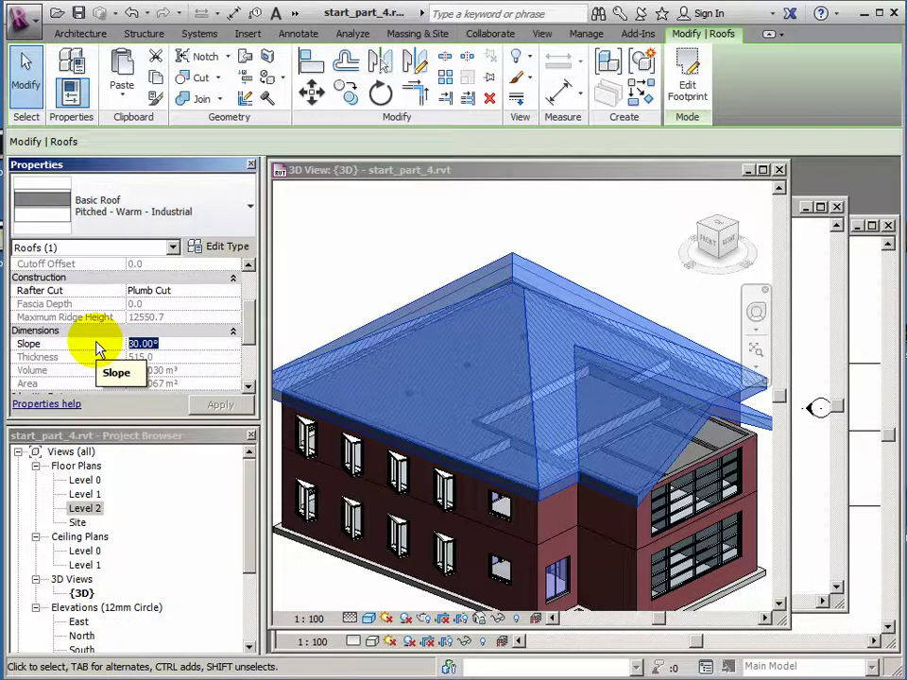
text(15)
click(99, 349)
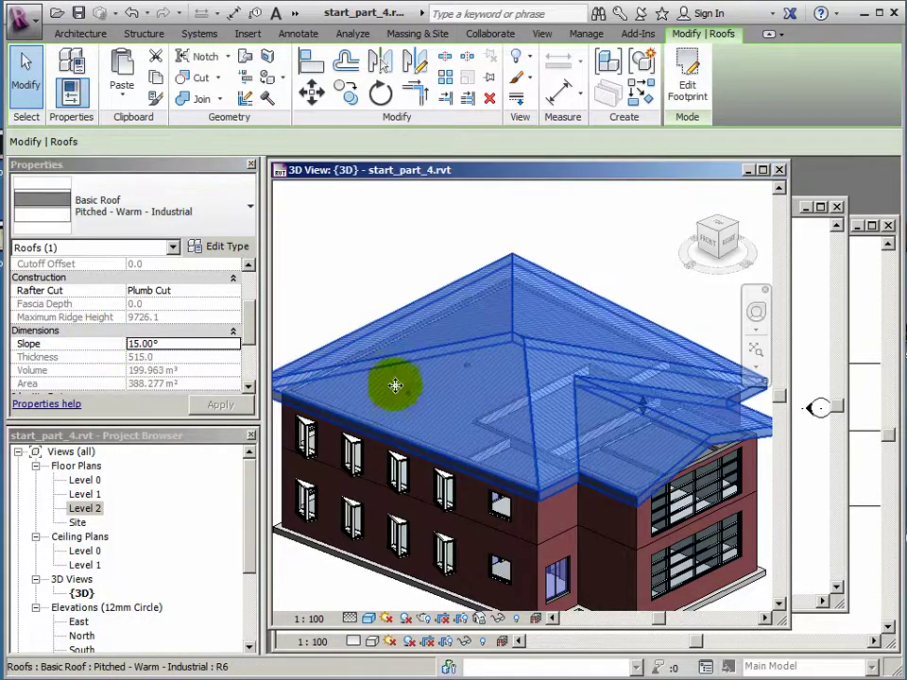
middle_drag(492, 358, 502, 320)
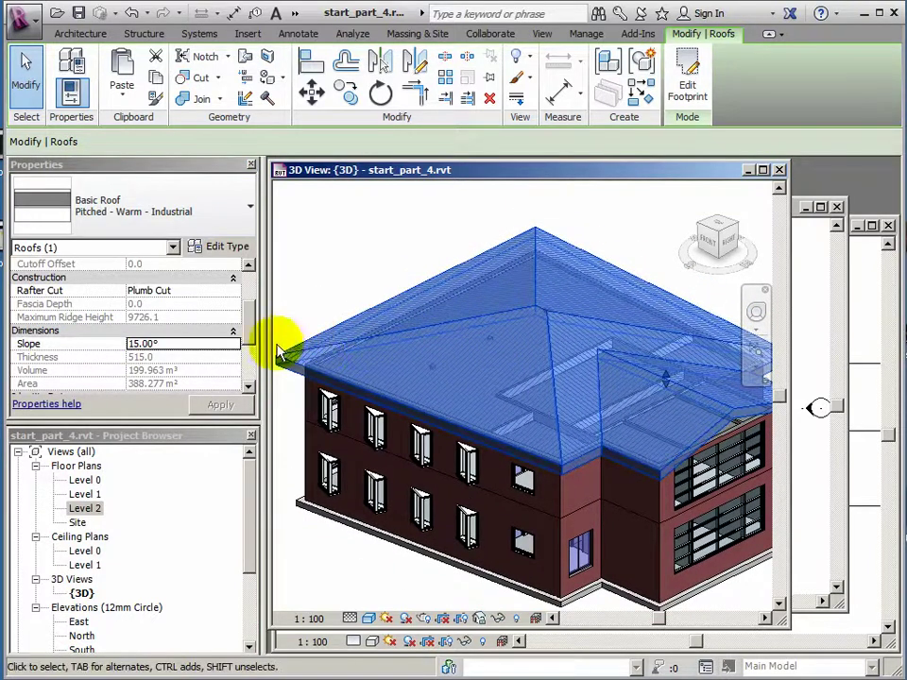
mouse_move(254, 327)
mouse_down()
mouse_move(255, 372)
mouse_move(253, 303)
mouse_up()
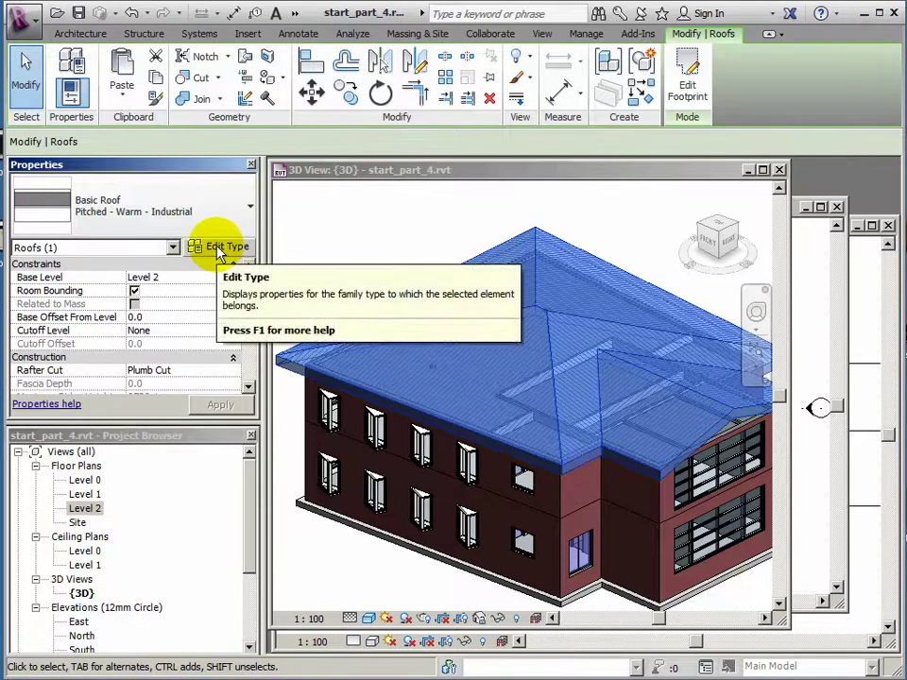
- In the roof type structure, set Rigid insulation to 100 and Steel Purlins to 150
click(215, 250)
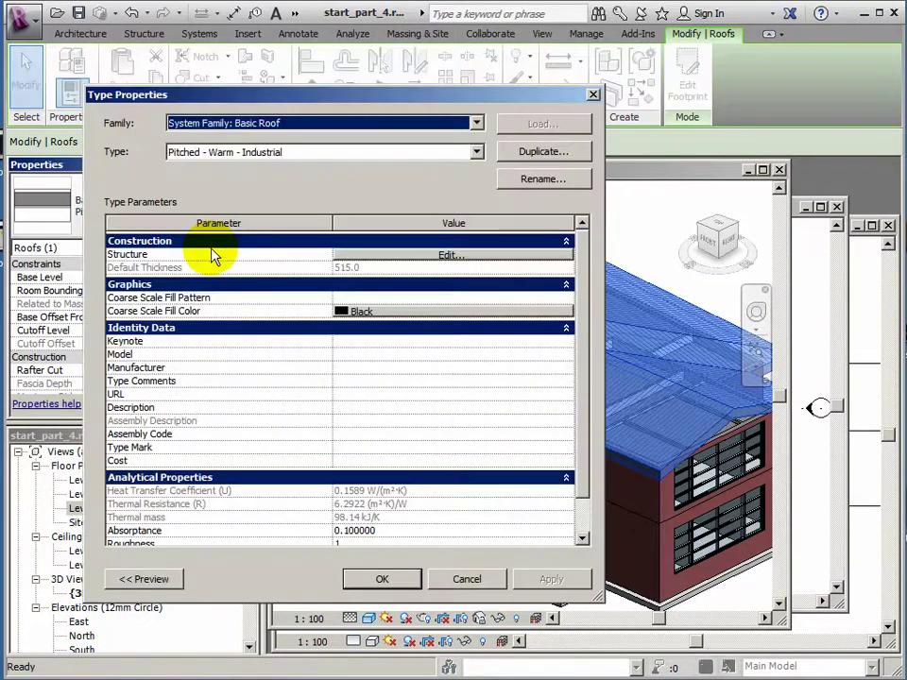
click(444, 256)
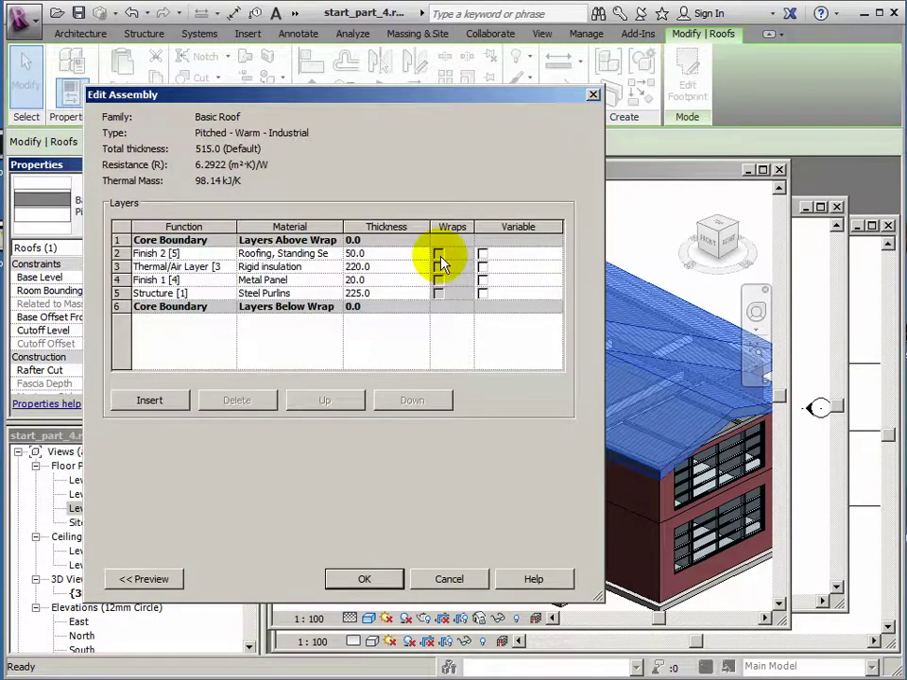
double_click(369, 266)
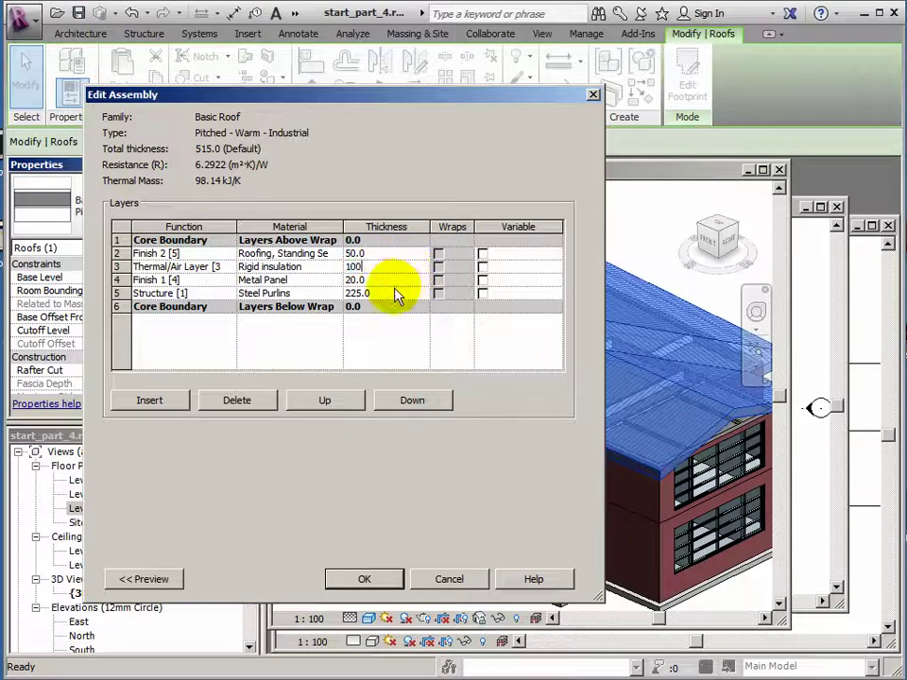
click(382, 293)
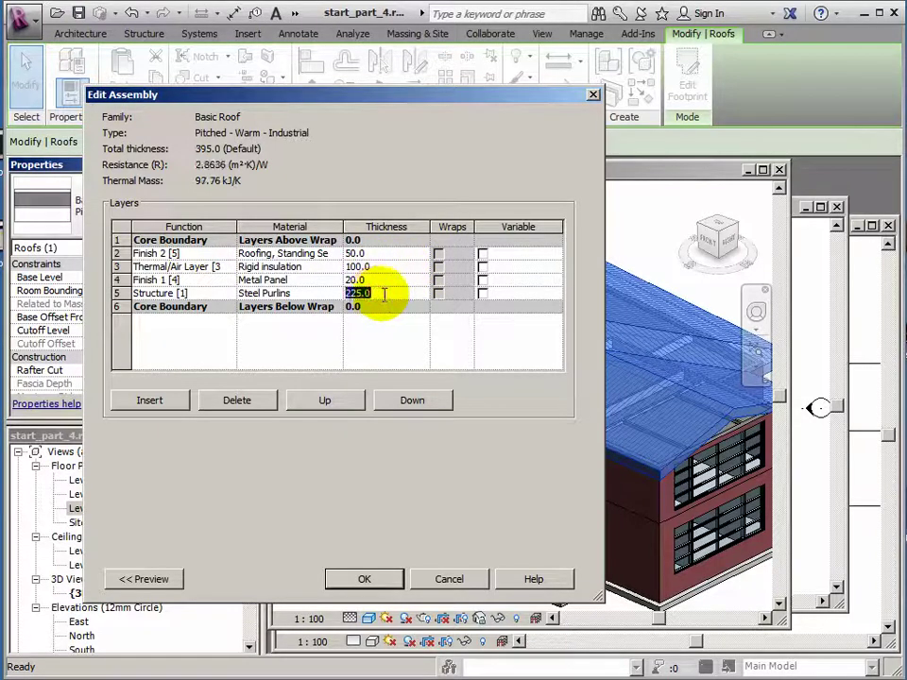
drag(382, 294, 335, 294)
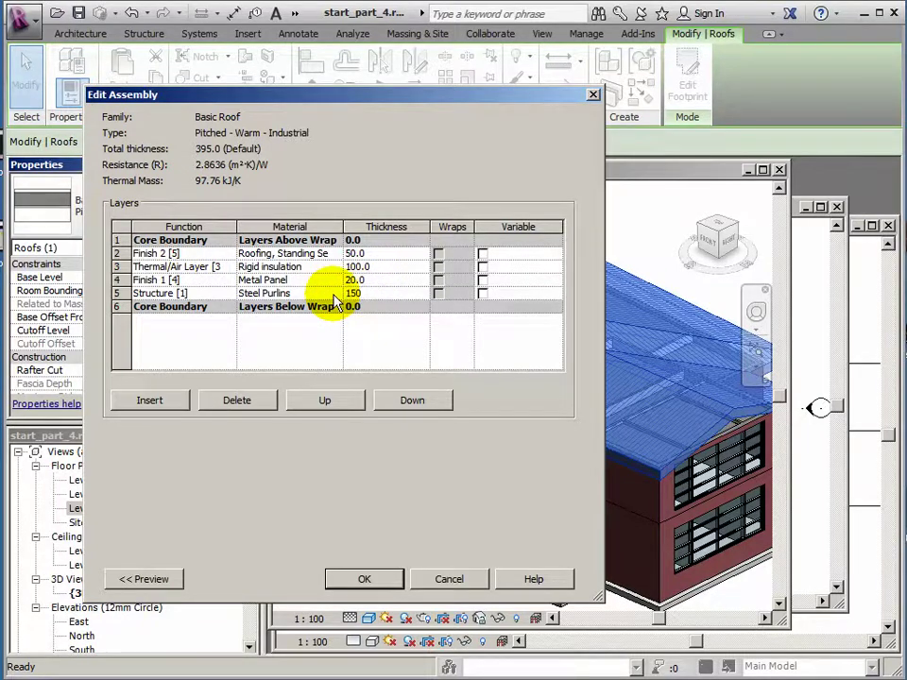
click(364, 579)
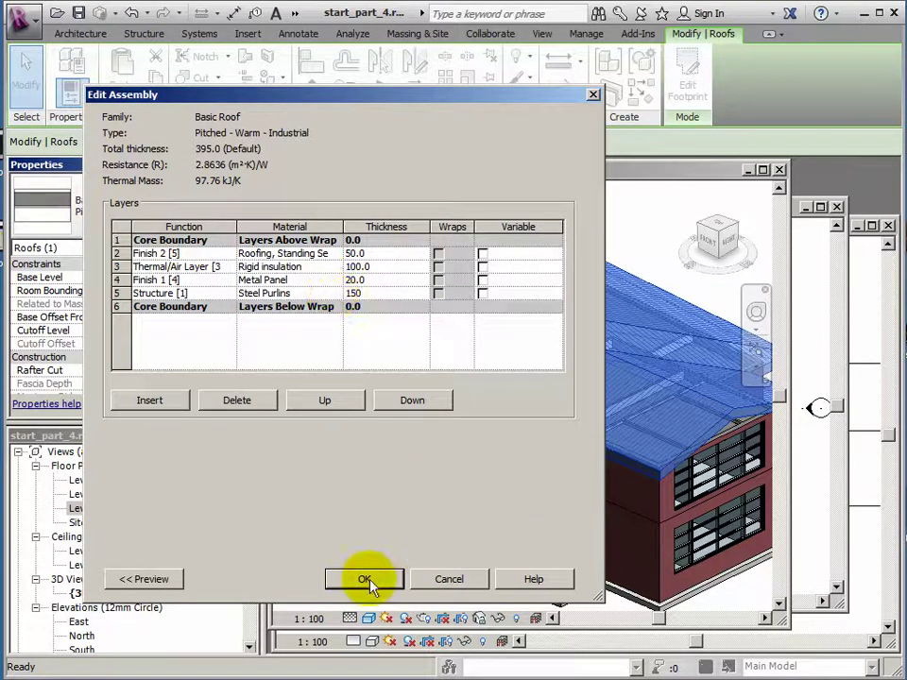
click(369, 580)
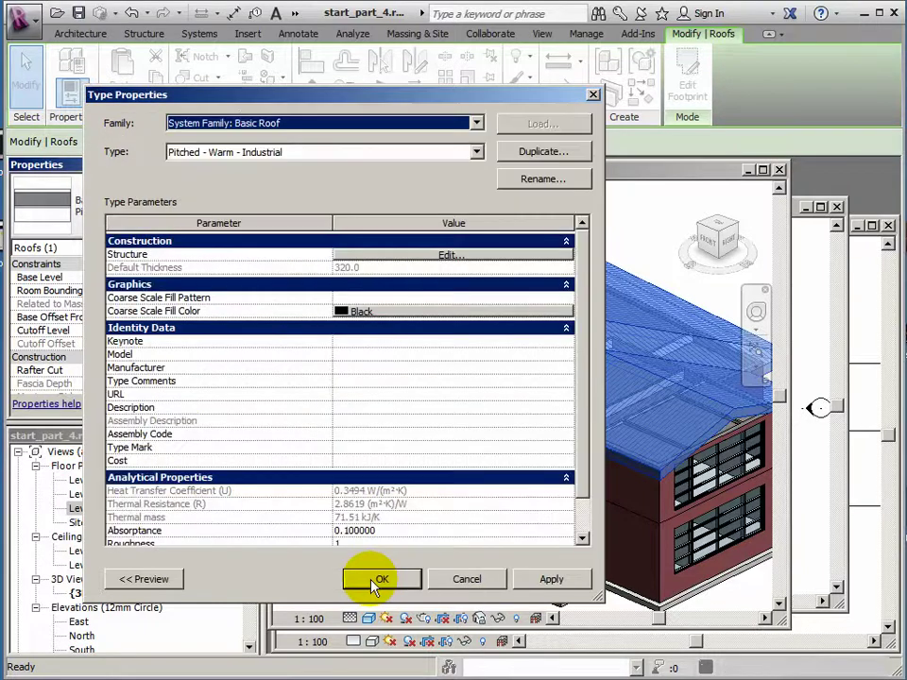
click(550, 580)
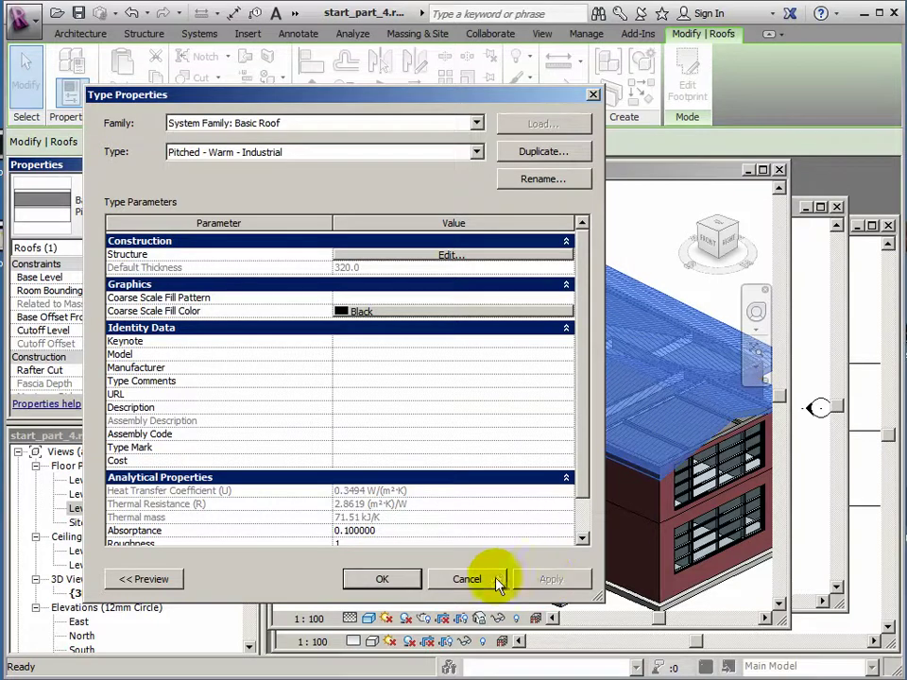
click(389, 581)
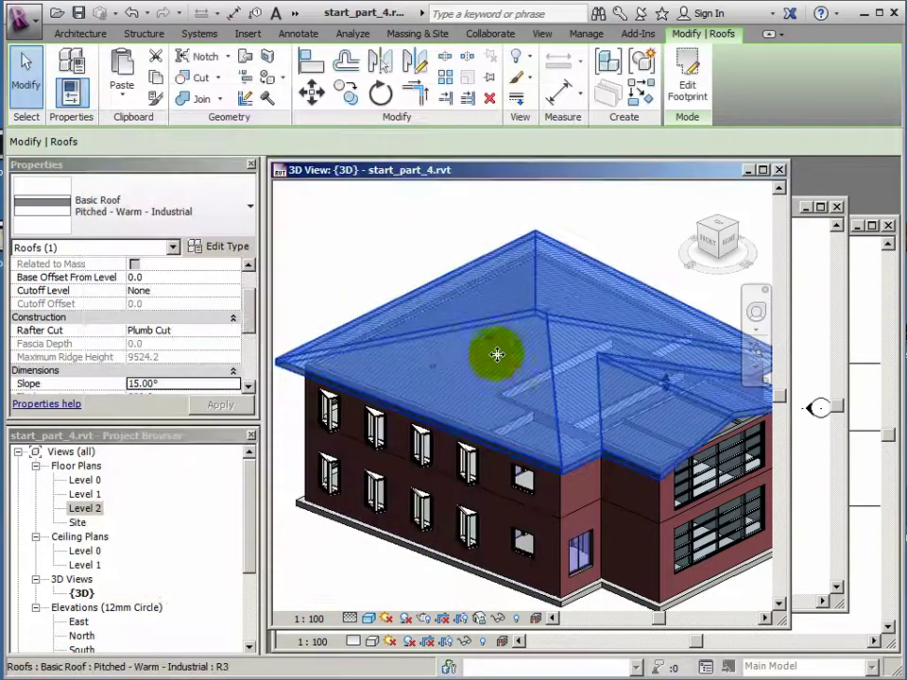
- Use Tab to select the whole chain of eight upper-storey walls under the roof
shift+middle_drag(542, 385, 376, 275)
scroll(572, 324, up, 3)
scroll(559, 372, up, 4)
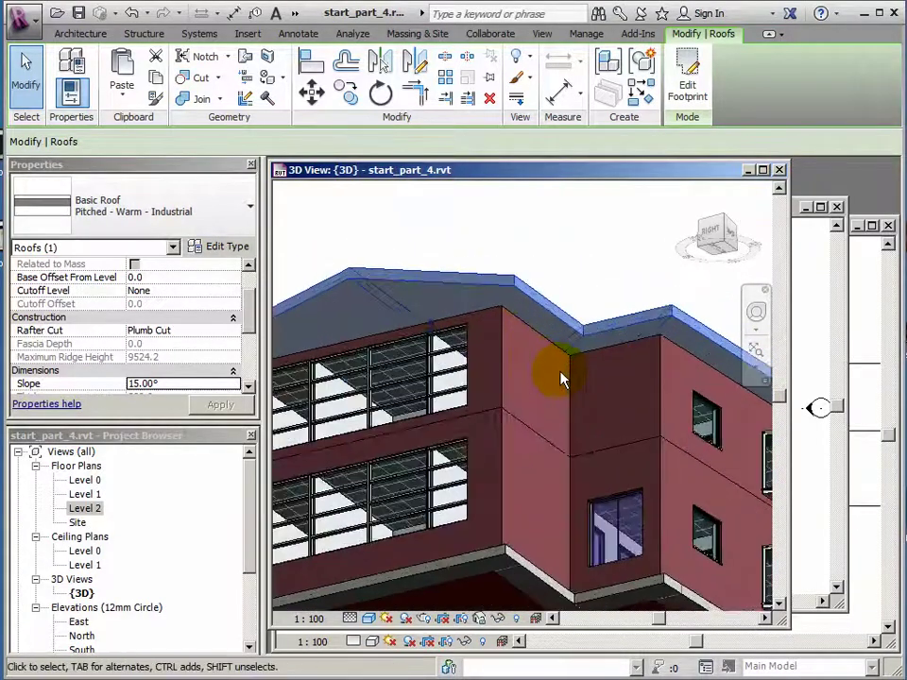
middle_drag(558, 372, 639, 372)
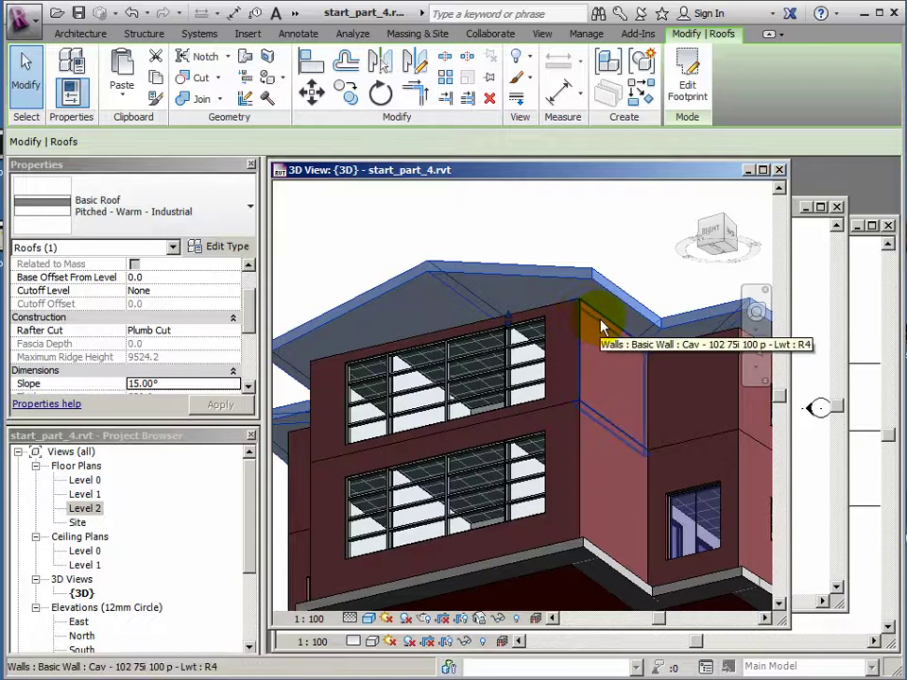
key(Tab)
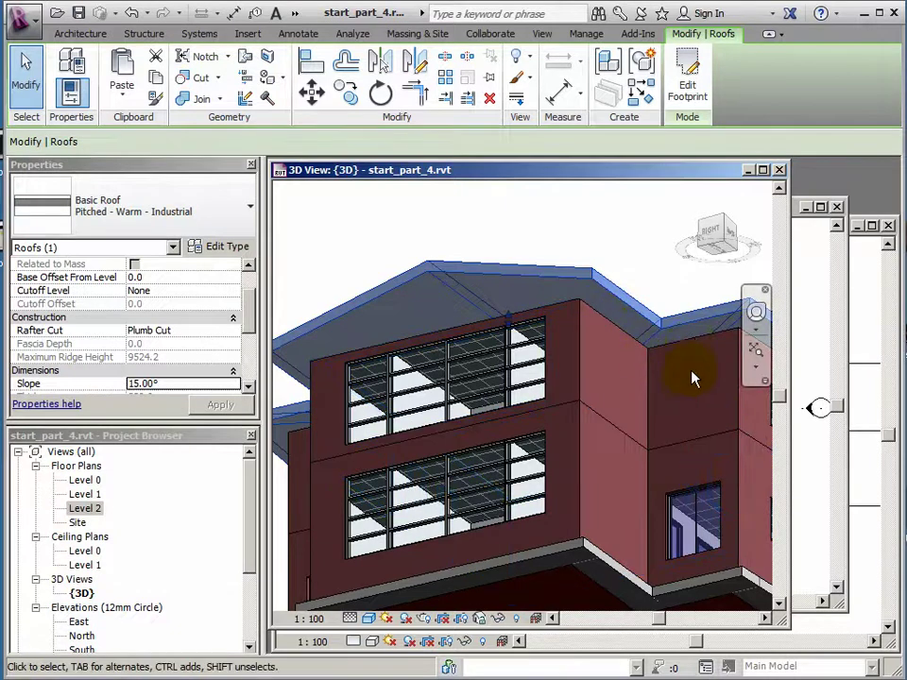
key(Tab)
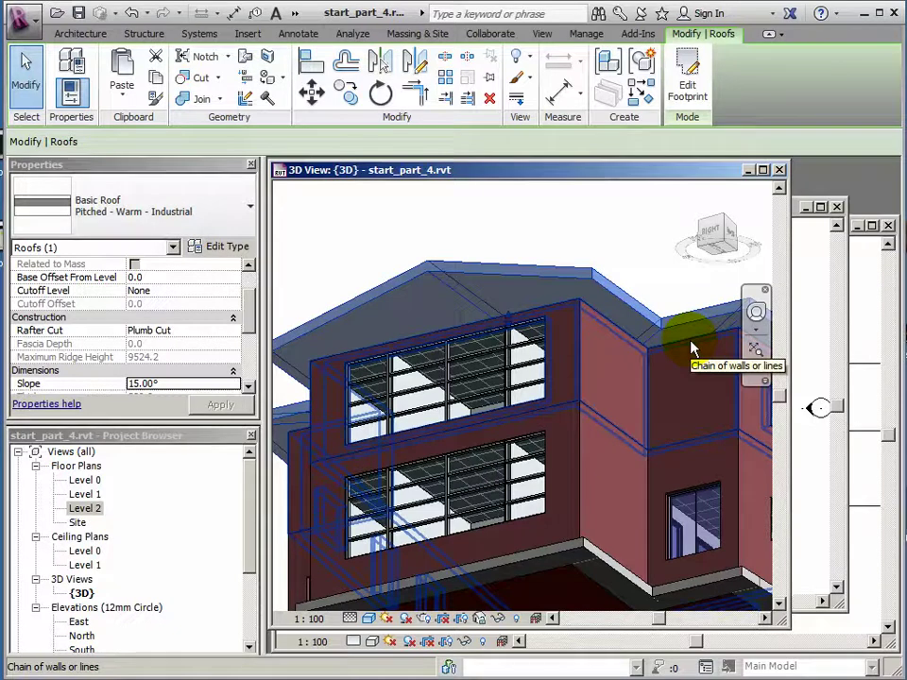
click(691, 349)
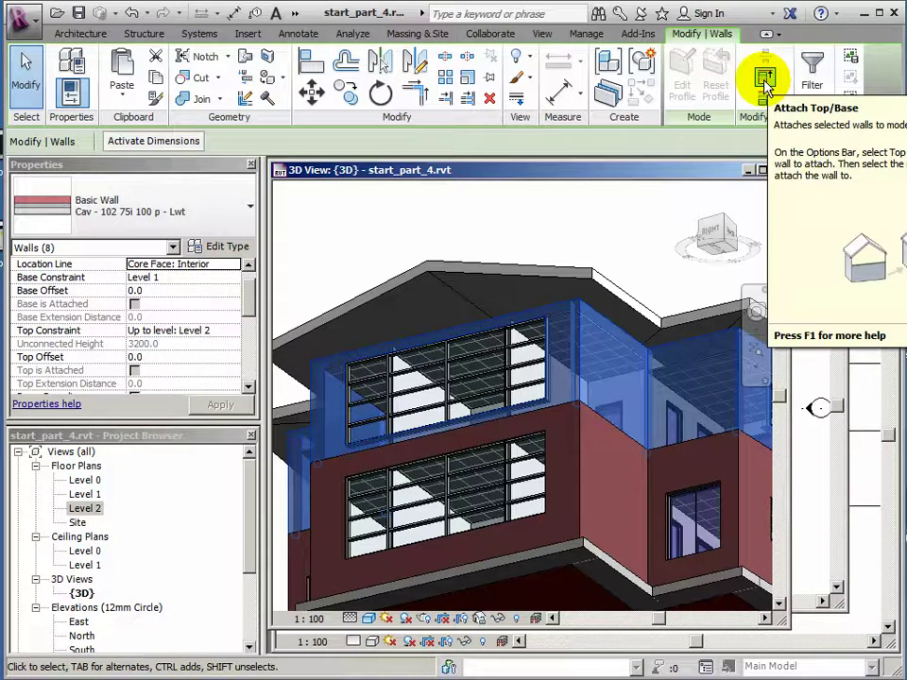
- Attach the tops of the eight selected walls to the pitched roof with Attach Top/Base
click(764, 82)
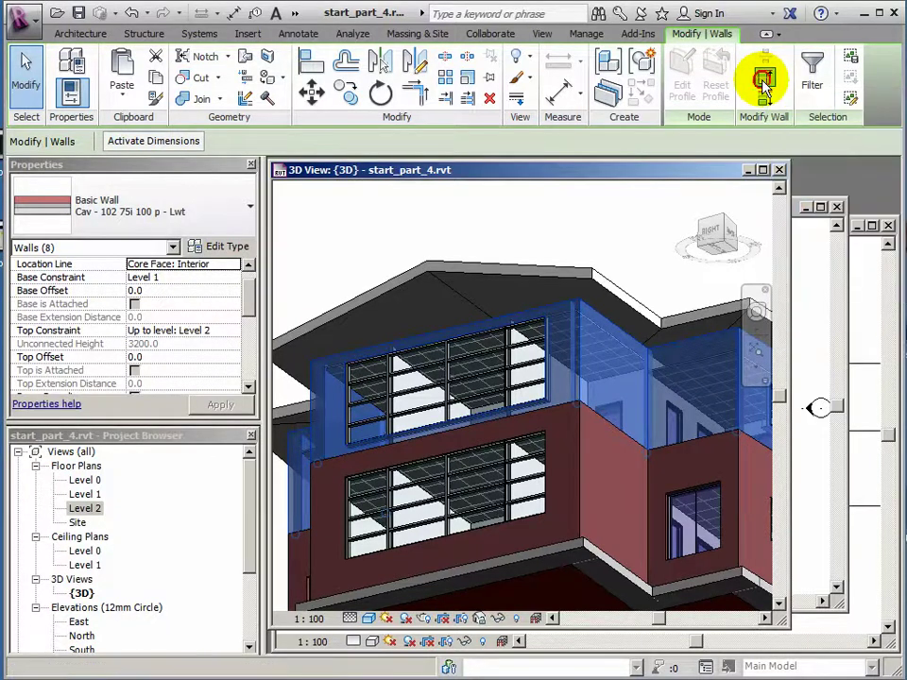
click(537, 279)
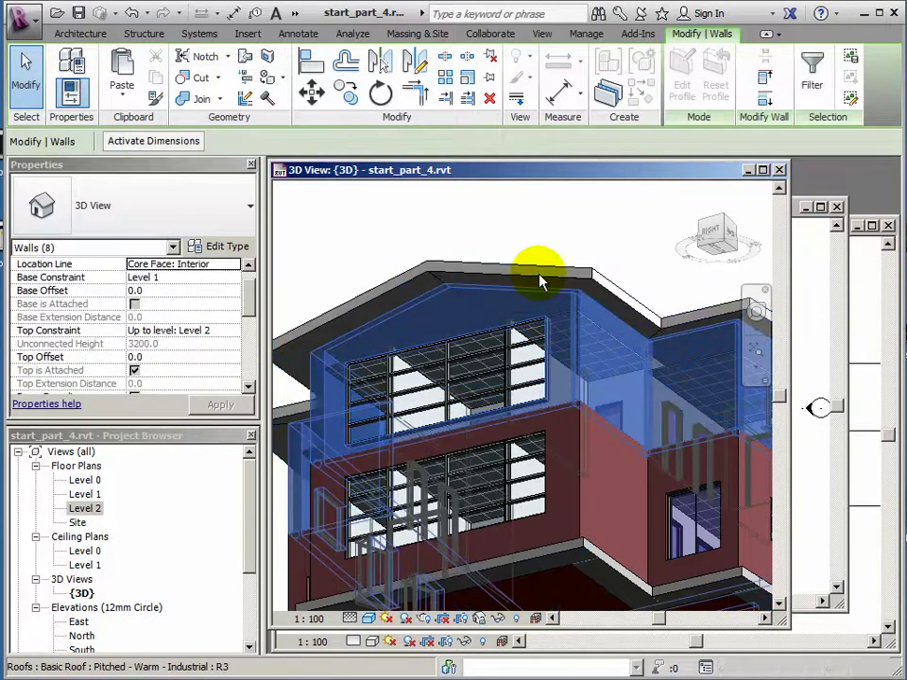
click(578, 222)
shift+middle_drag(577, 223, 370, 354)
scroll(378, 349, up, 4)
scroll(388, 341, up, 2)
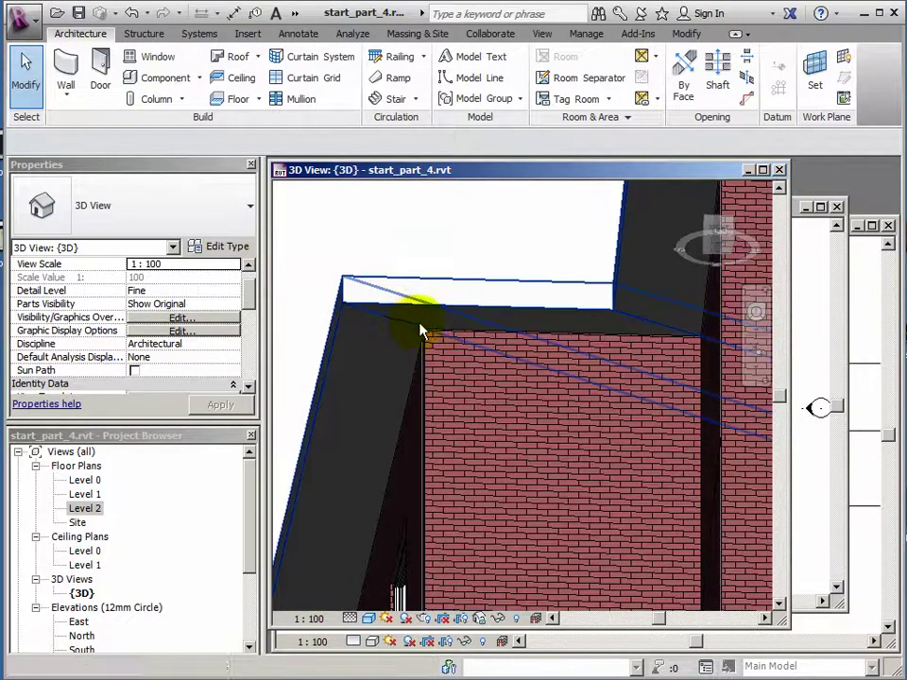
scroll(479, 334, down, 4)
shift+middle_drag(482, 330, 572, 397)
scroll(572, 397, down, 3)
middle_drag(643, 413, 533, 344)
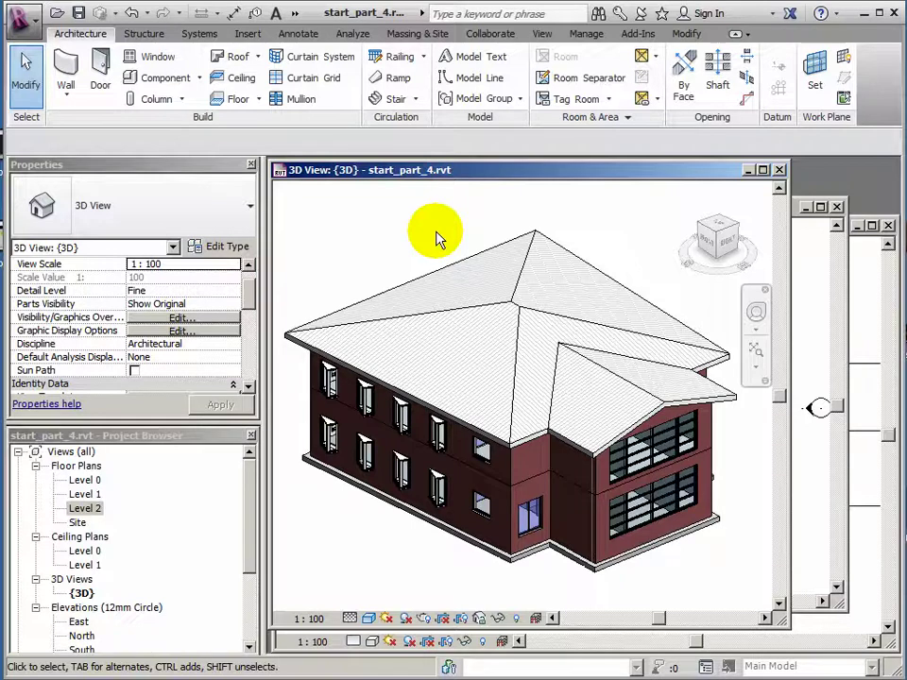
middle_drag(461, 265, 463, 263)
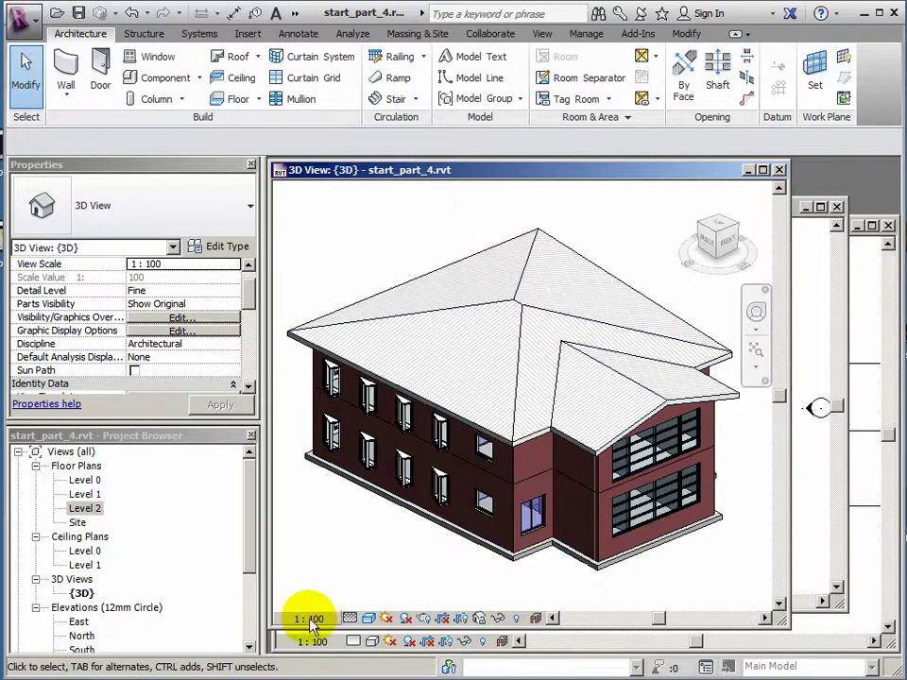
- Set the 3D view's scale to 1 : 200, then close the 3D view
mouse_move(496, 180)
mouse_down()
mouse_move(532, 181)
mouse_move(506, 218)
mouse_move(518, 188)
mouse_move(508, 190)
mouse_up()
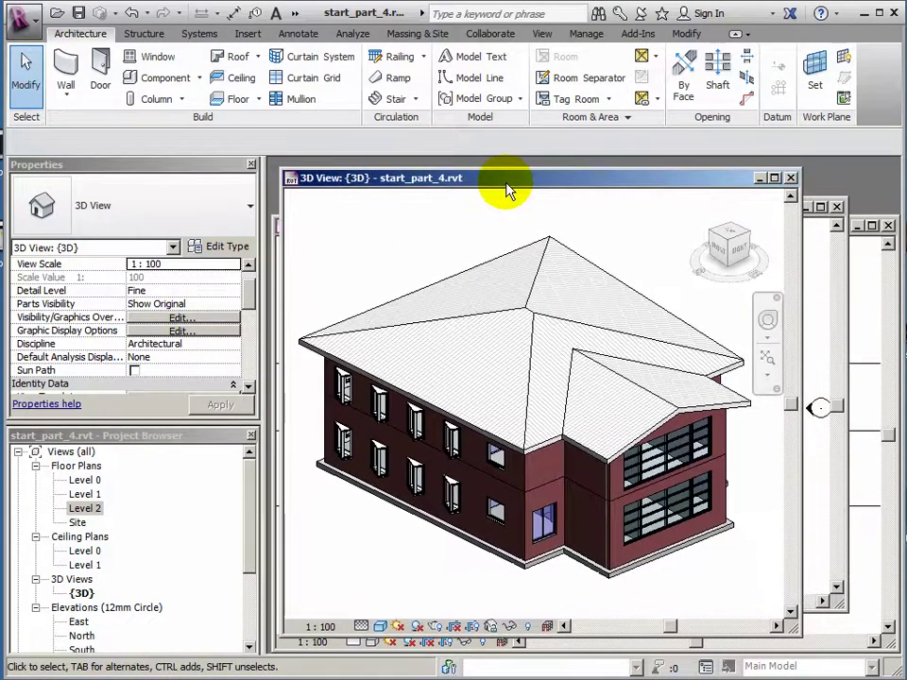
click(322, 627)
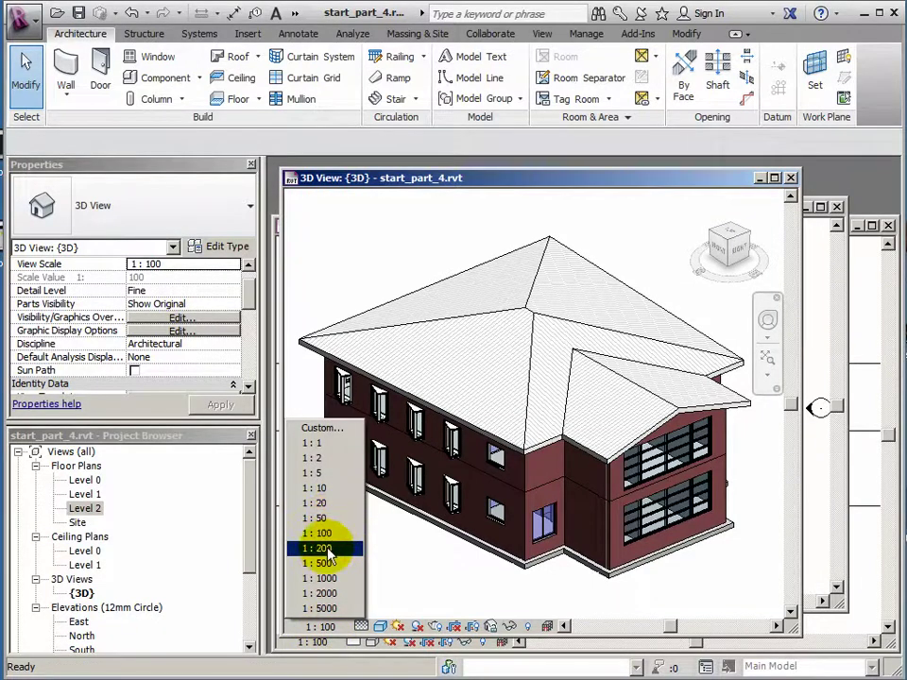
click(327, 551)
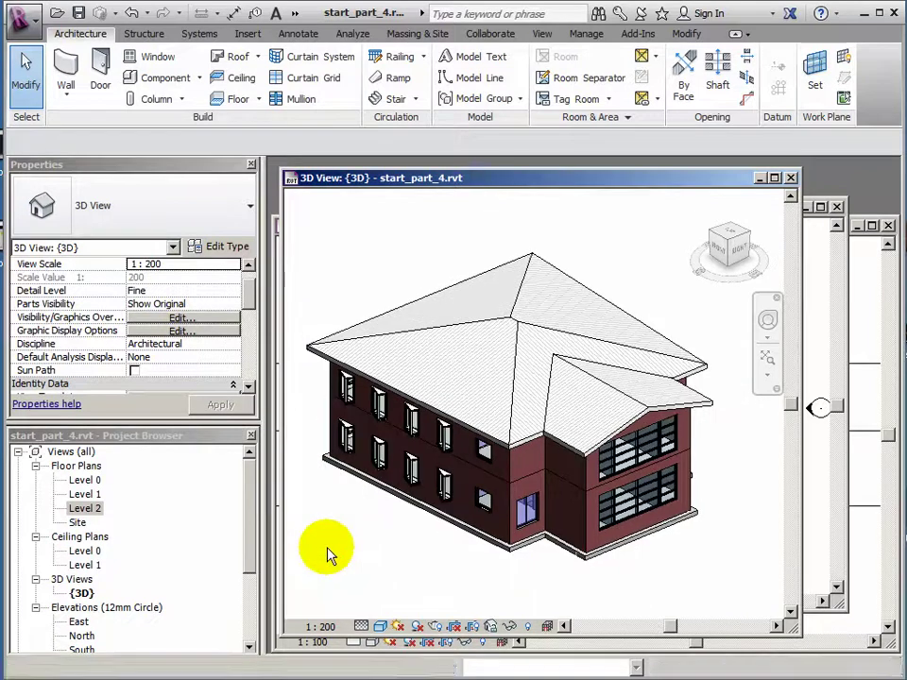
middle_drag(486, 422, 518, 420)
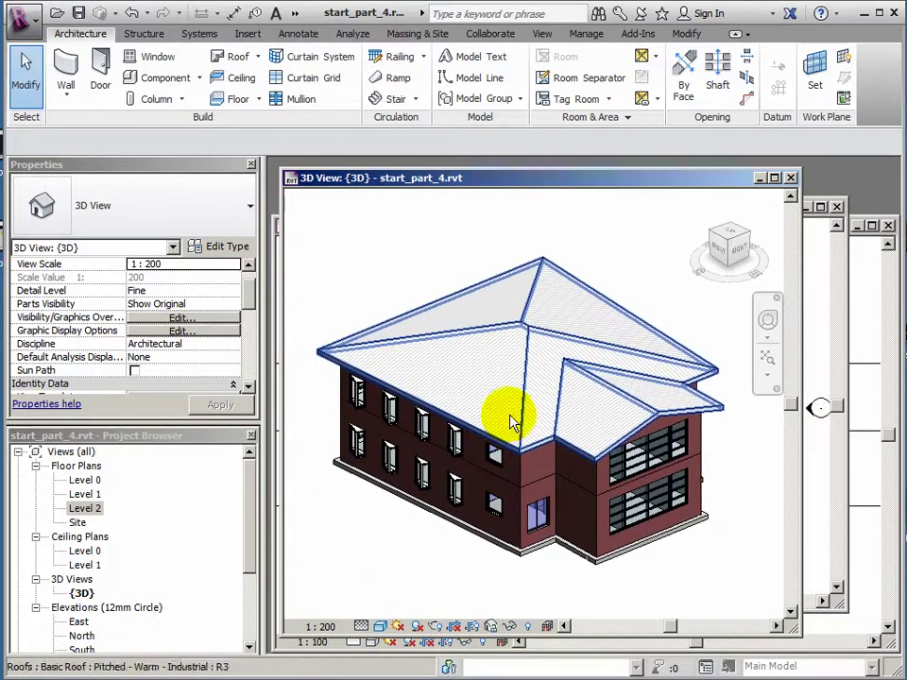
click(792, 178)
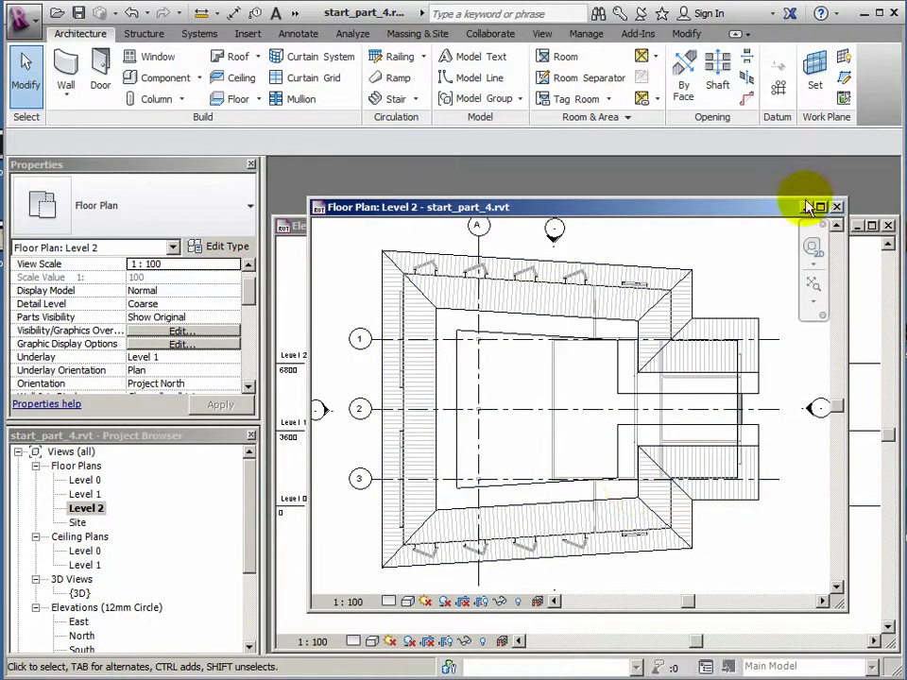
- Close the Level 2 floor plan and reposition the South elevation window
drag(771, 215, 747, 188)
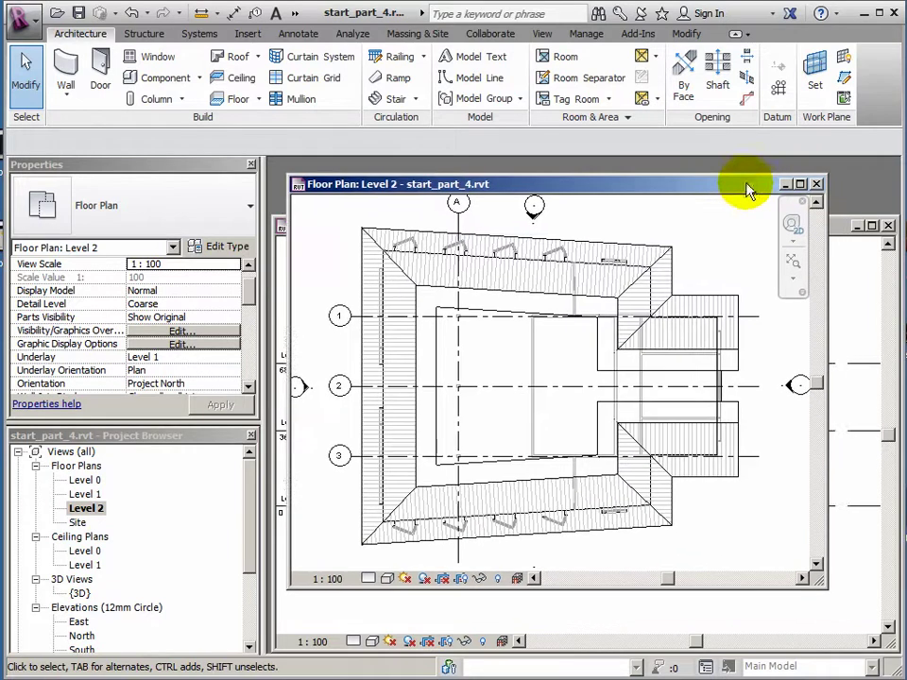
click(817, 184)
scroll(586, 467, down, 3)
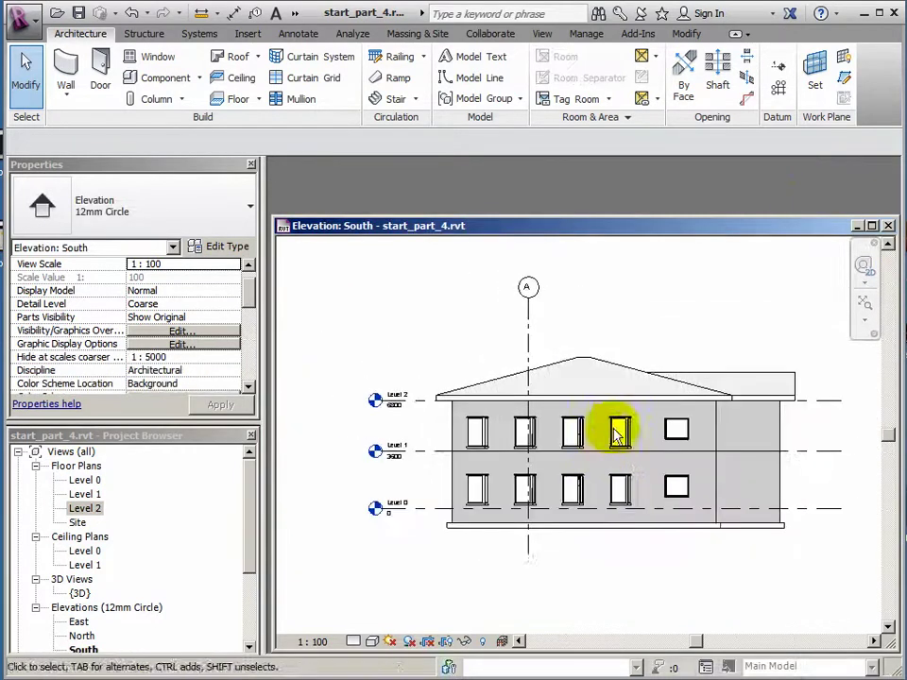
middle_drag(636, 426, 600, 417)
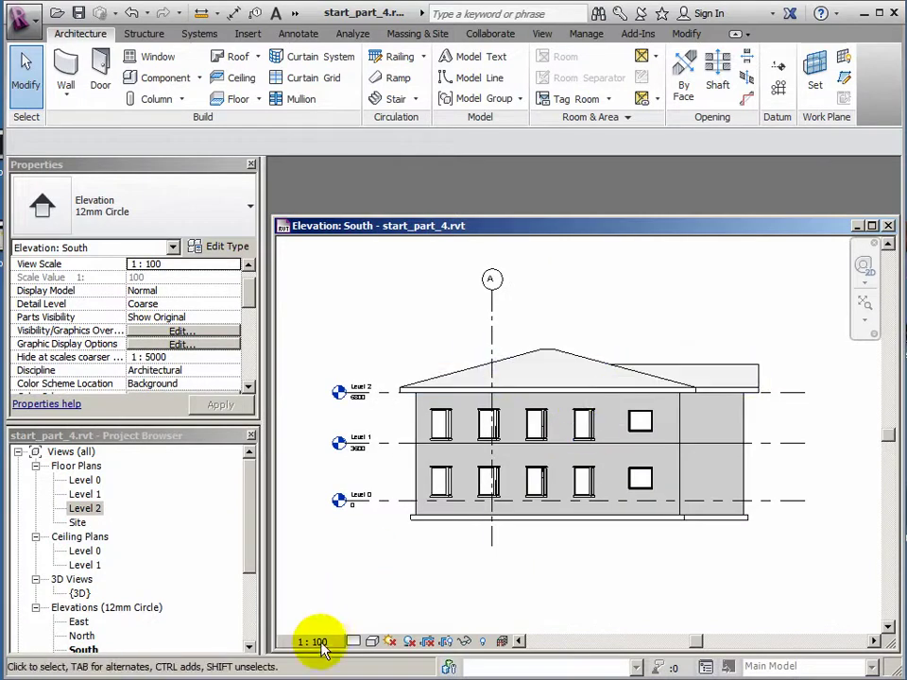
drag(643, 226, 646, 191)
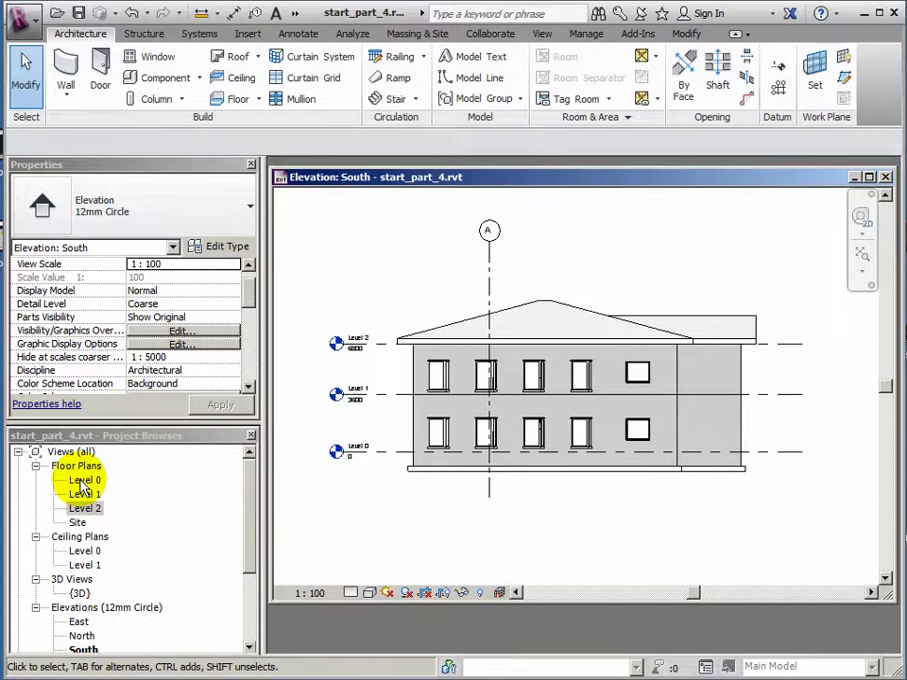
- Open the Level 0 floor plan, set its scale to 1 : 100, and close it
double_click(83, 482)
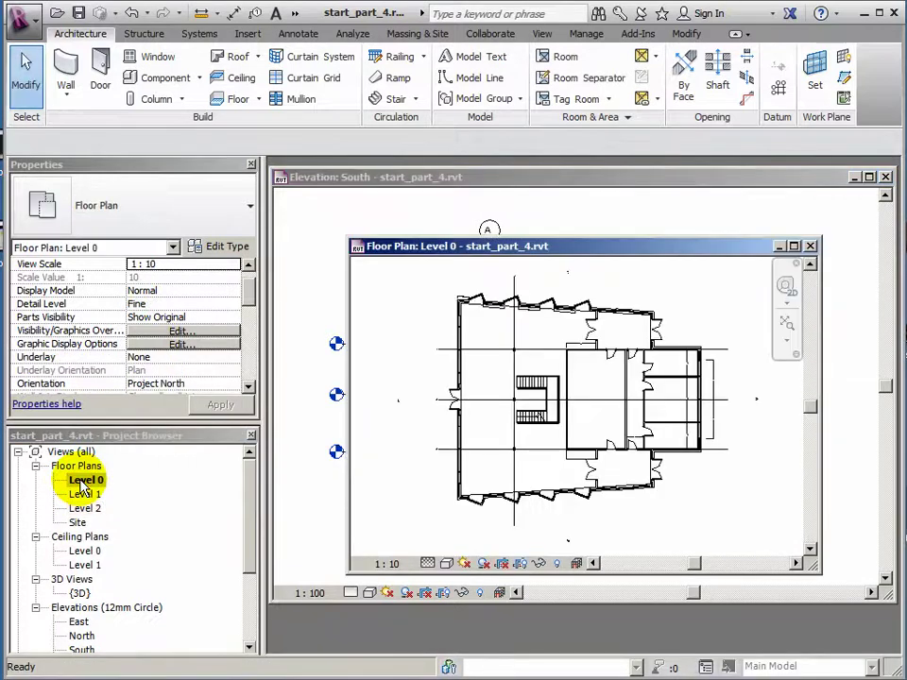
click(387, 563)
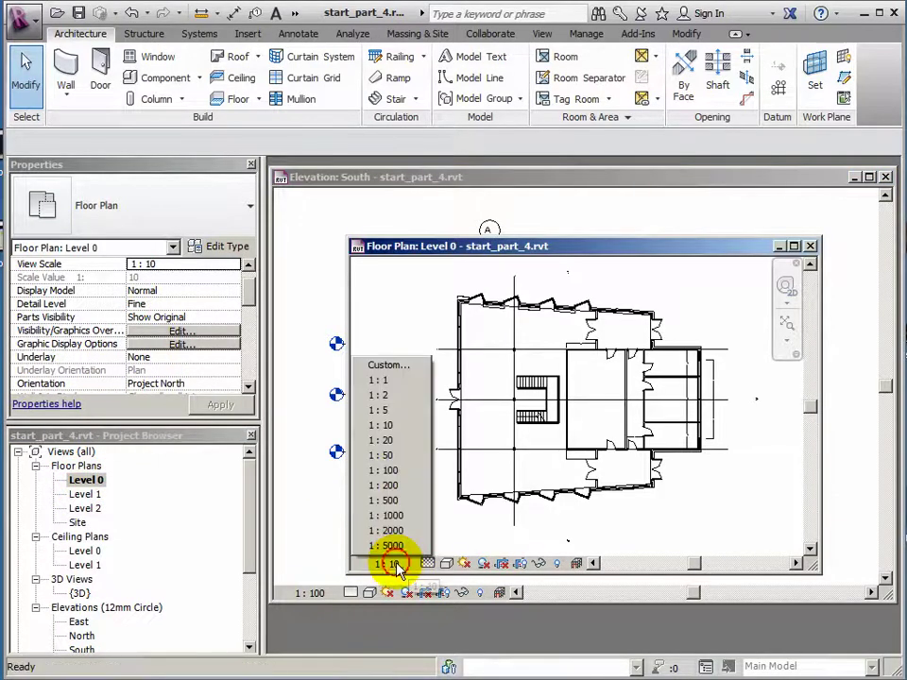
click(390, 470)
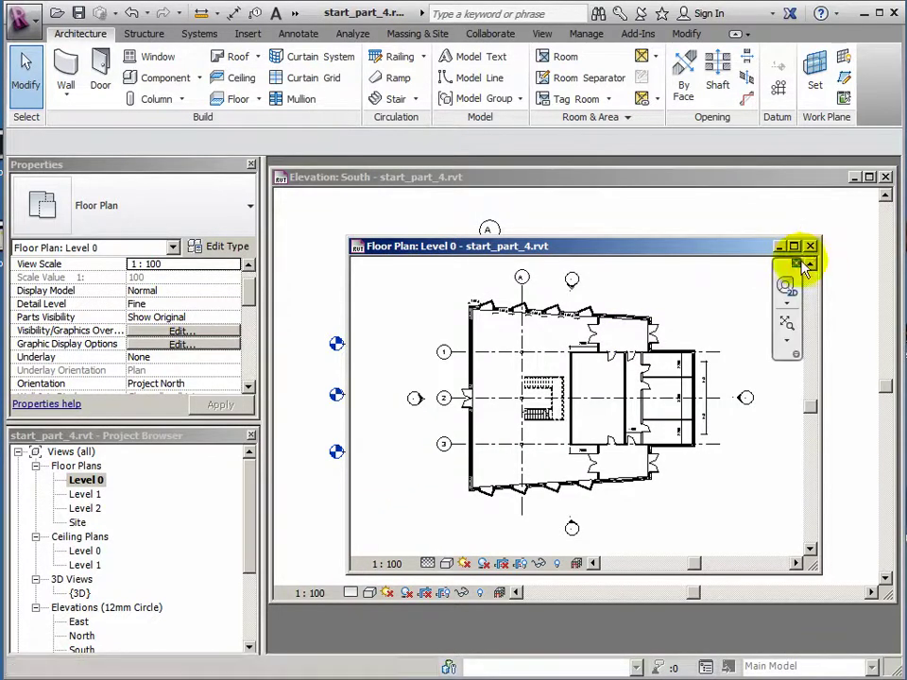
click(785, 288)
drag(708, 435, 697, 447)
scroll(629, 462, up, 6)
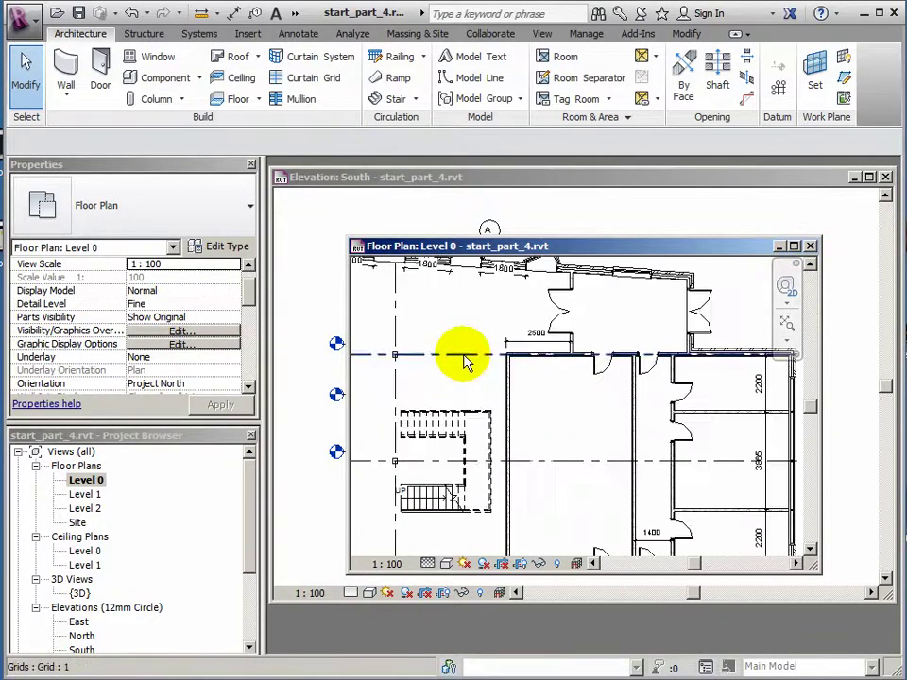
scroll(529, 330, down, 6)
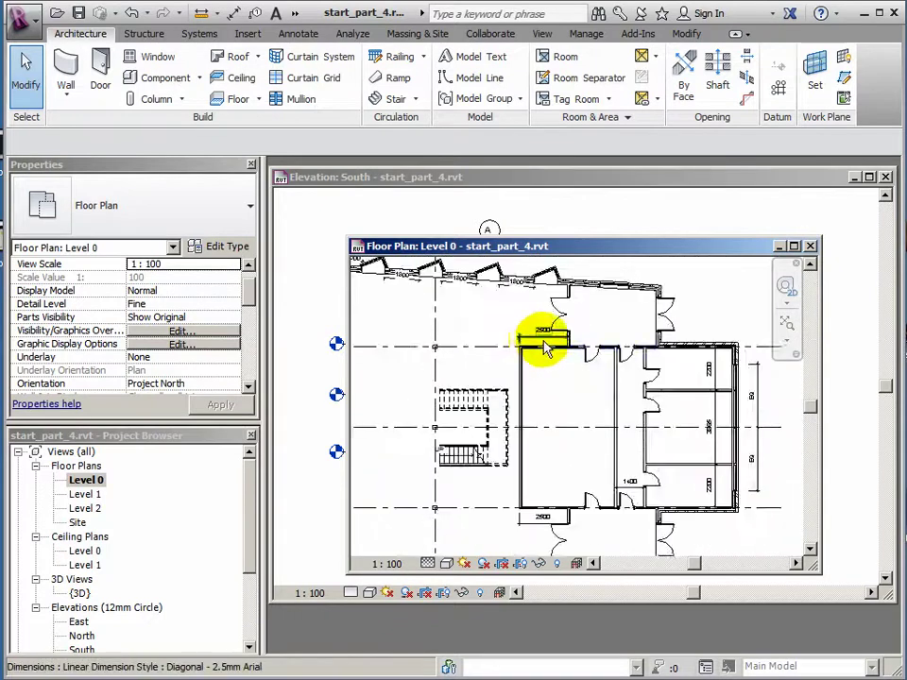
click(810, 246)
- Check the Level 1 plan and East elevation scales, closing each view
double_click(84, 495)
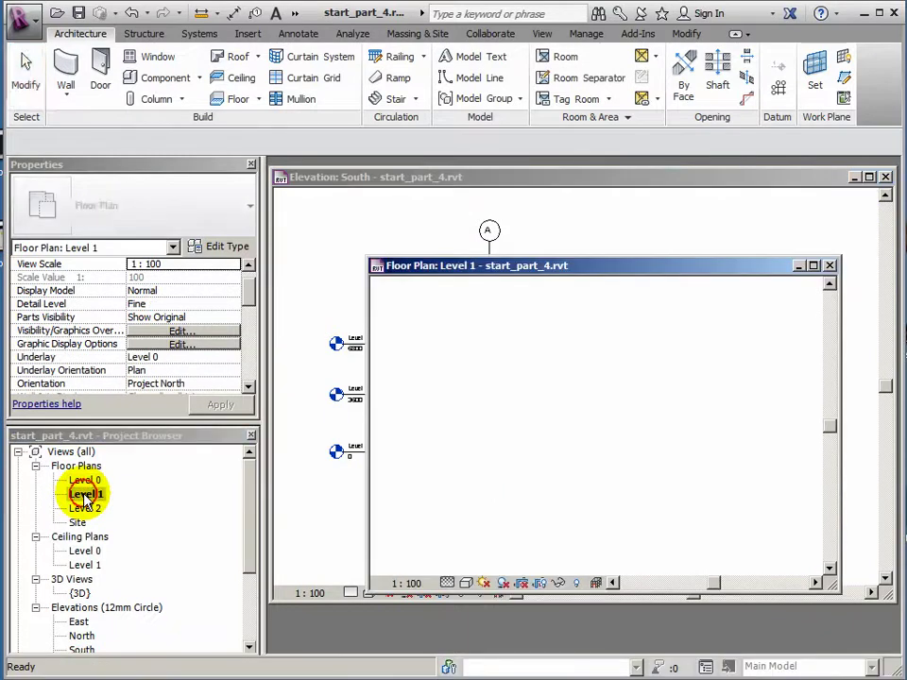
click(828, 265)
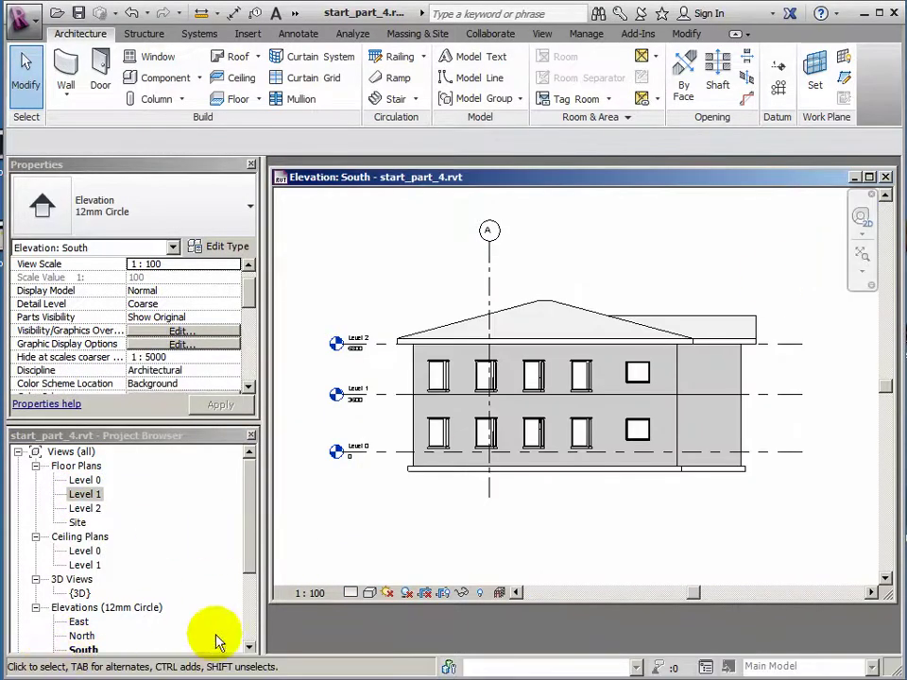
drag(251, 565, 252, 608)
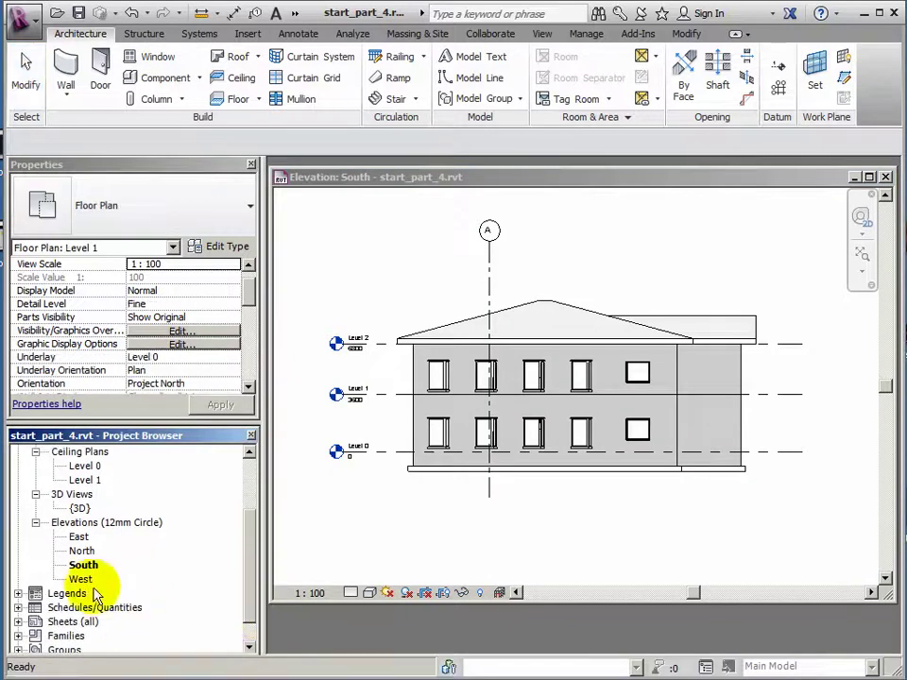
double_click(79, 538)
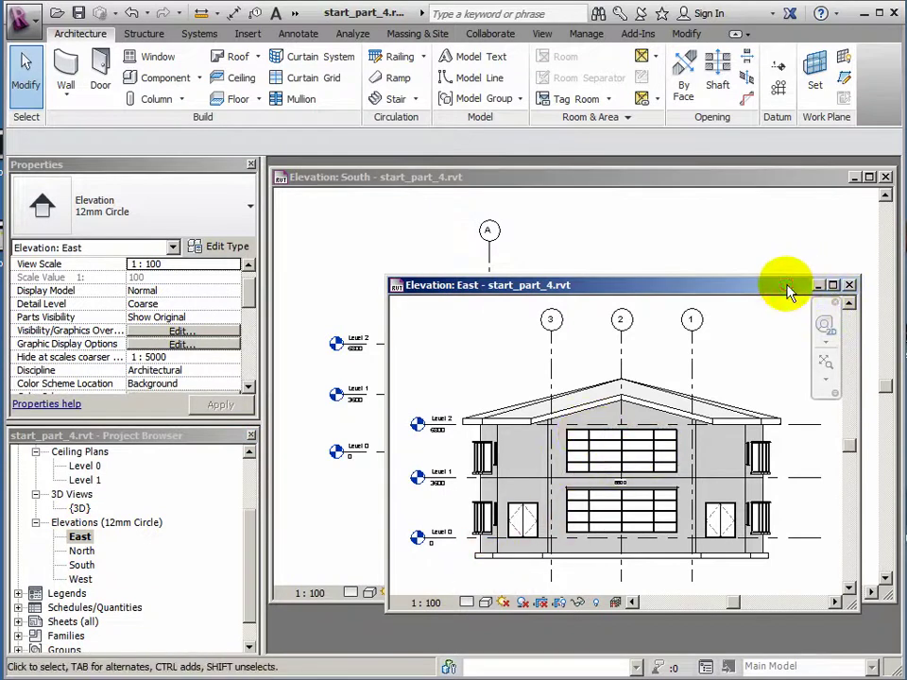
click(849, 285)
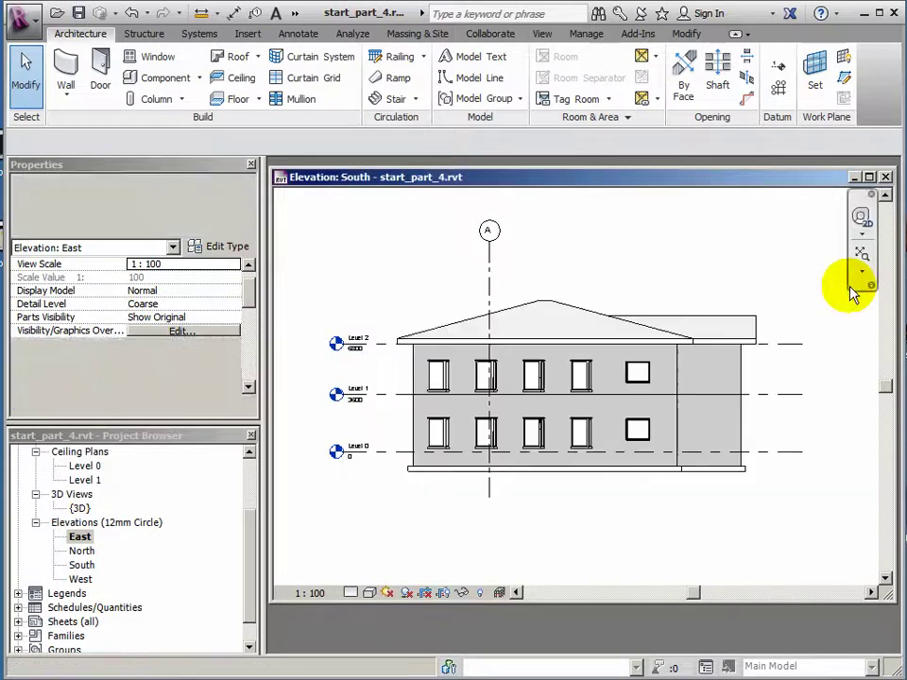
- Switch to the View ribbon tab to reach the Sheet creation tools
mouse_move(719, 187)
mouse_down()
mouse_move(714, 257)
mouse_move(717, 183)
mouse_up()
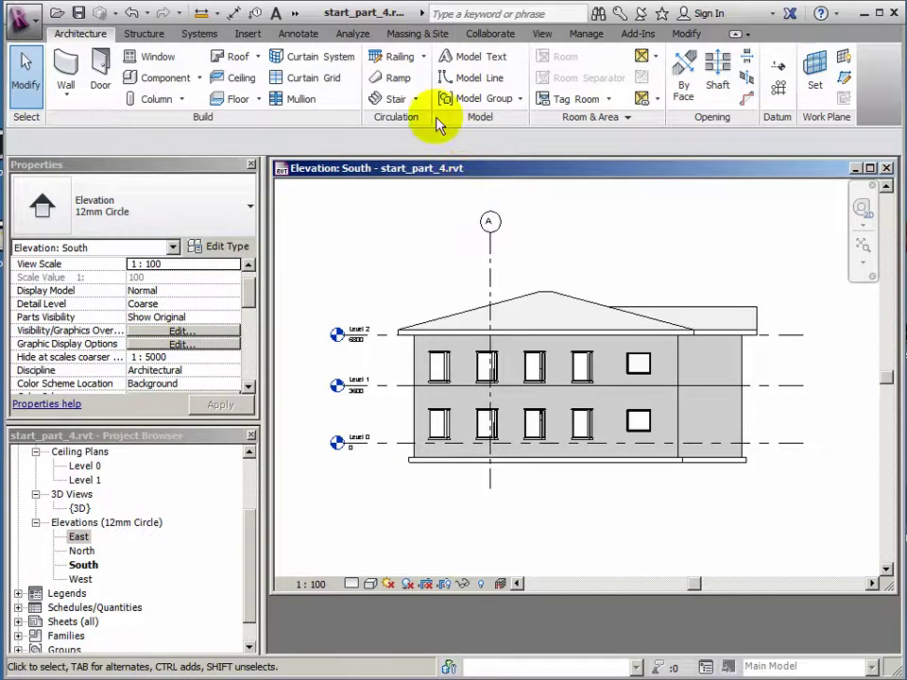
click(540, 34)
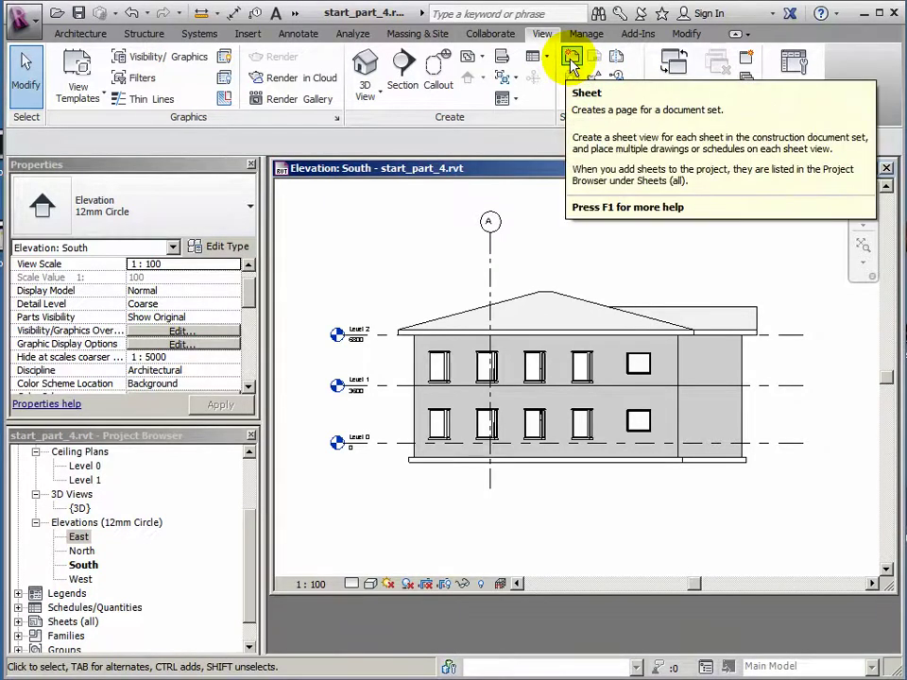
- From New Sheet, load A1 Landscape.rfa from the Revit Teaching example 1 folder
click(571, 61)
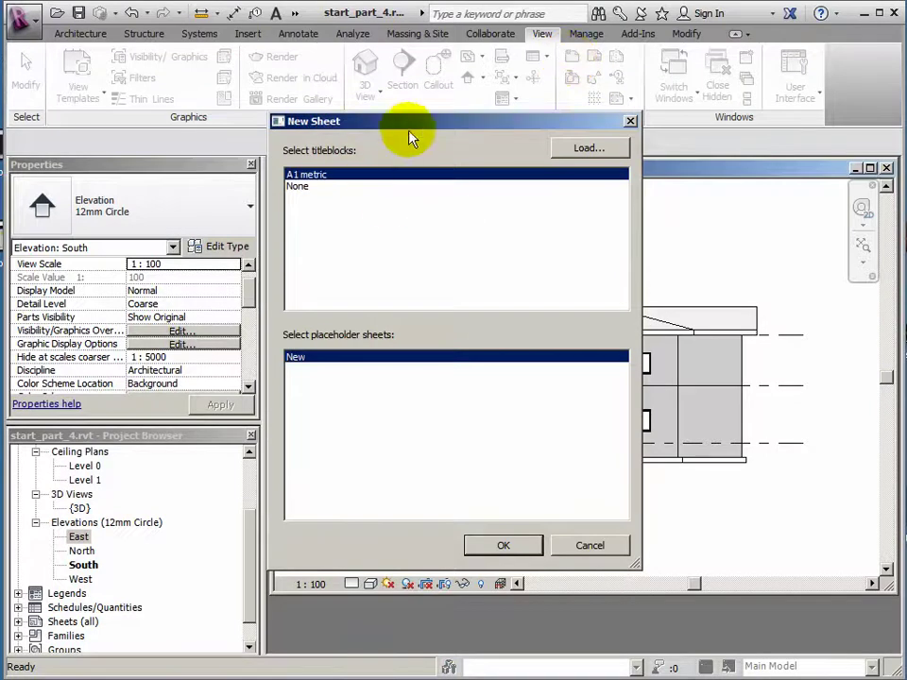
drag(425, 131, 450, 195)
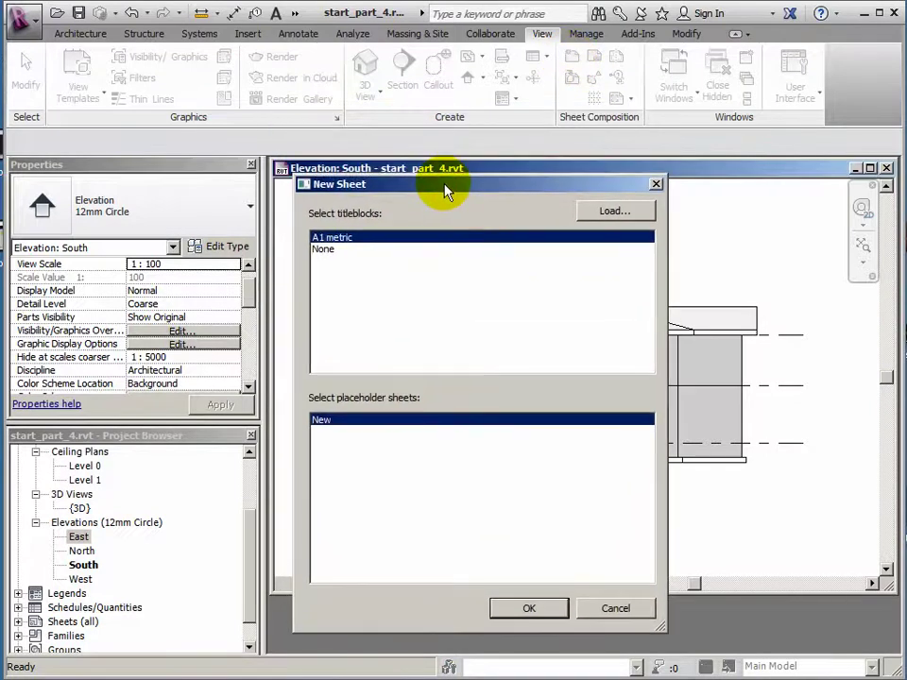
click(615, 212)
drag(367, 98, 515, 222)
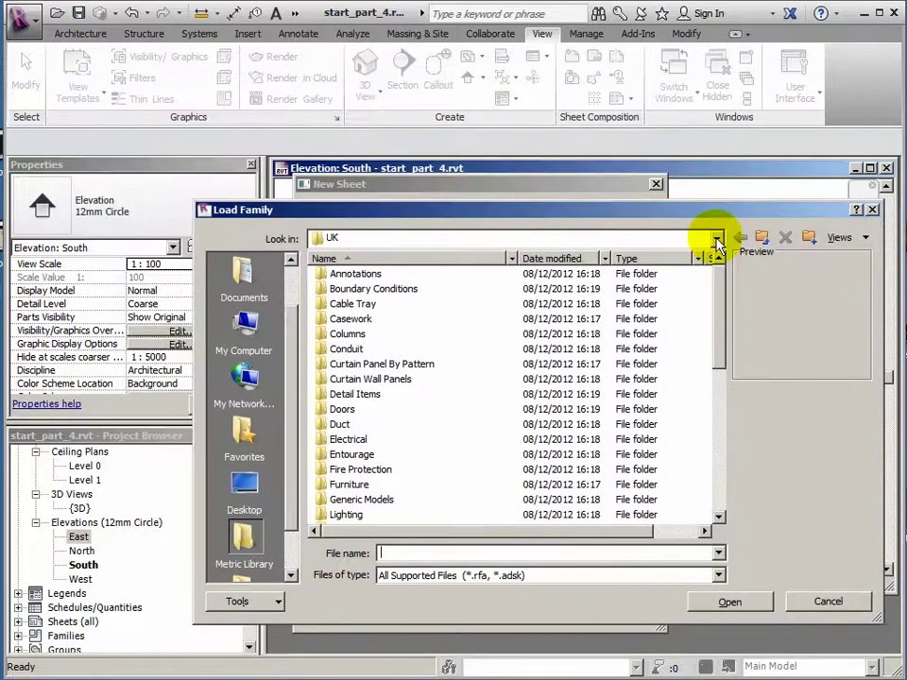
click(245, 495)
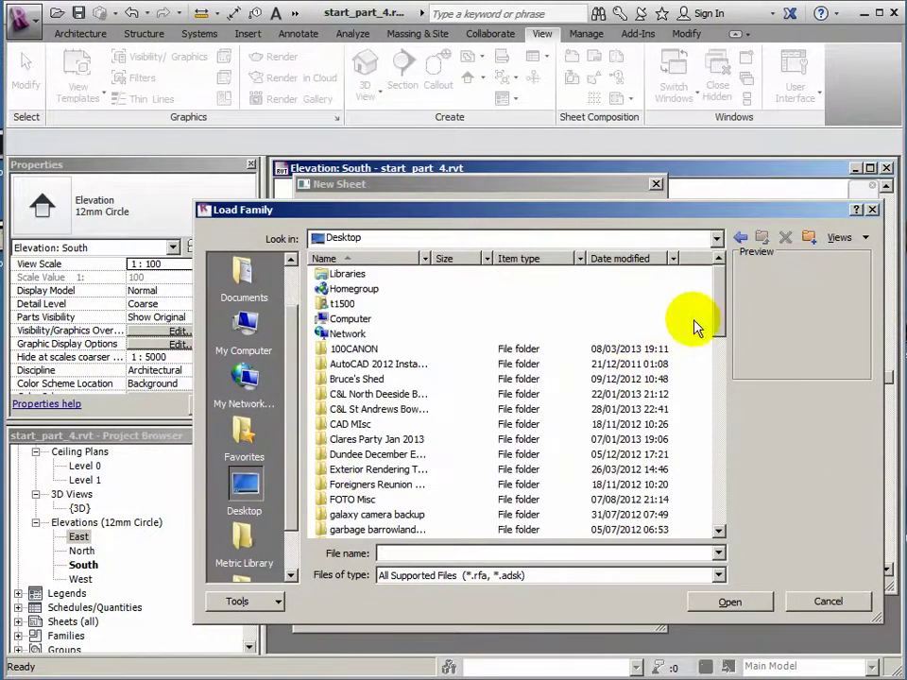
drag(717, 321, 723, 427)
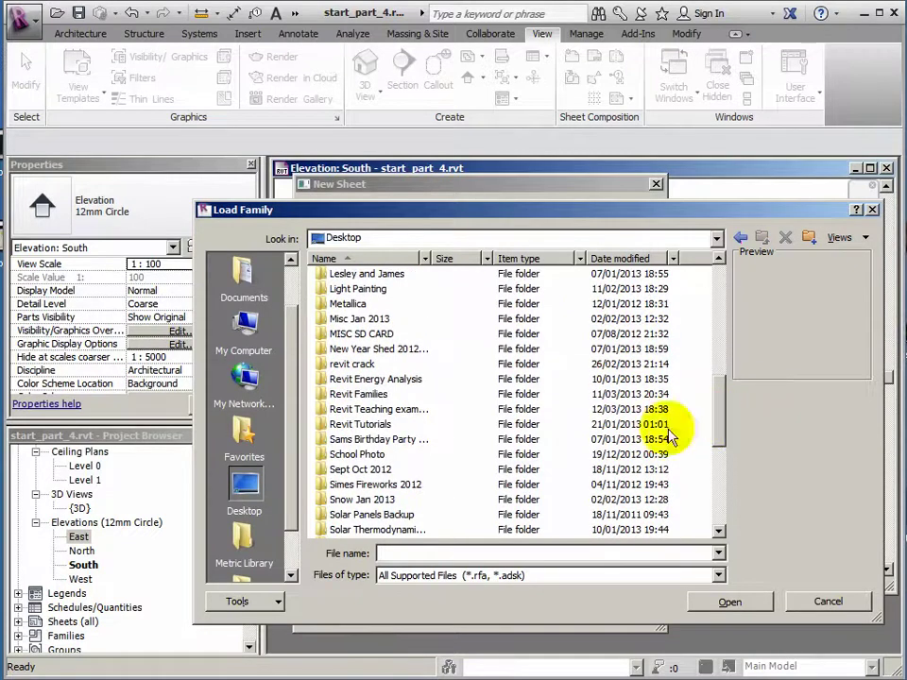
double_click(355, 410)
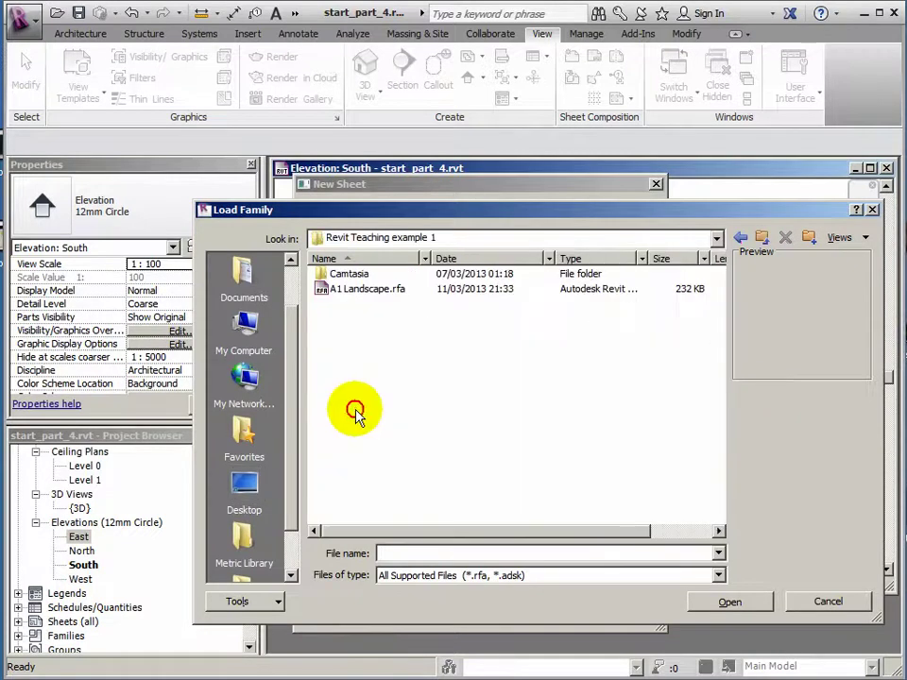
click(337, 291)
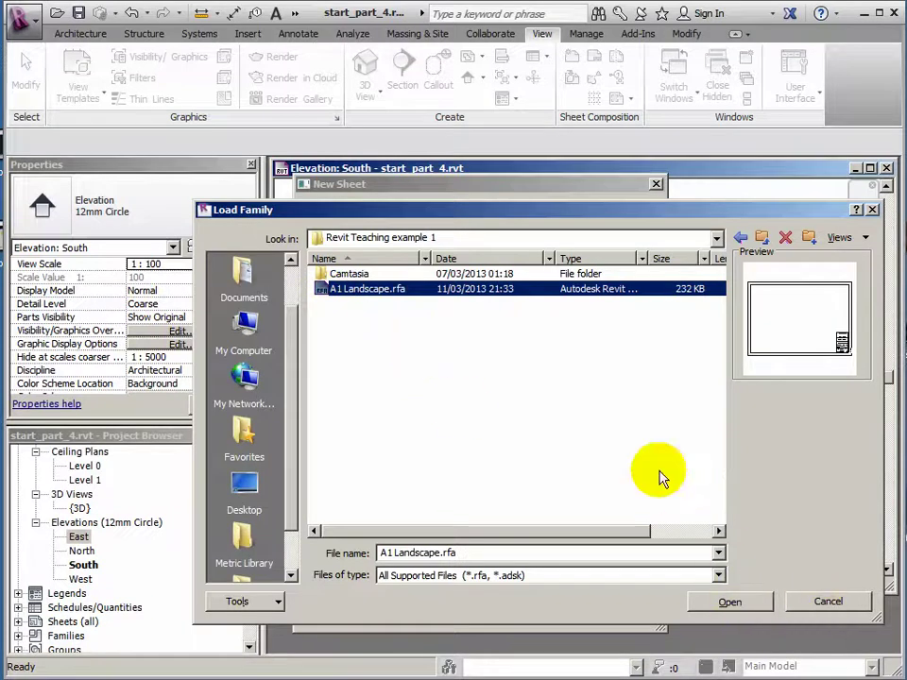
mouse_move(494, 217)
mouse_down()
mouse_move(485, 318)
mouse_move(482, 270)
mouse_move(502, 213)
mouse_up()
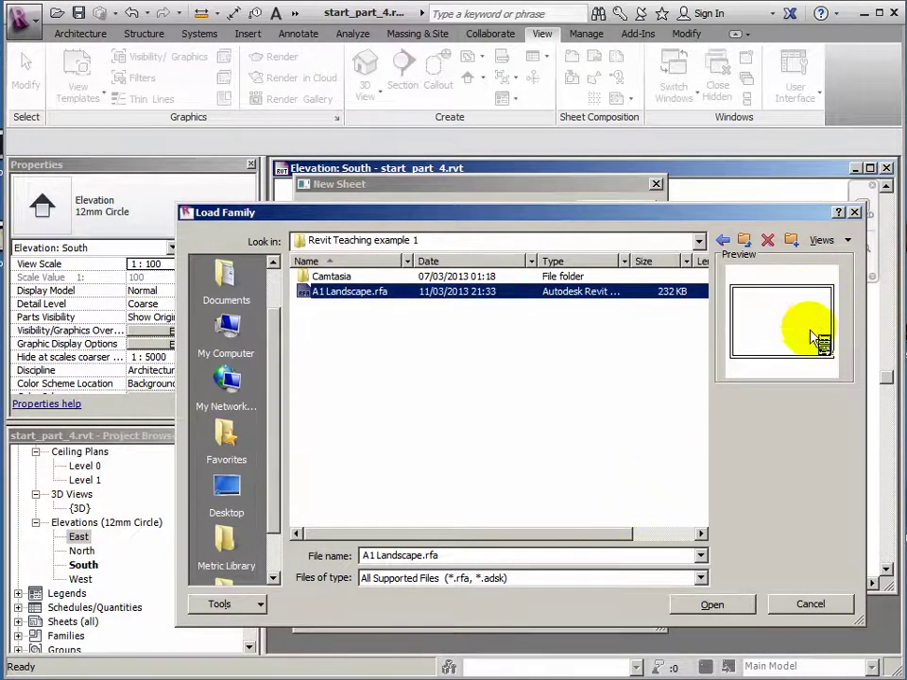
click(711, 603)
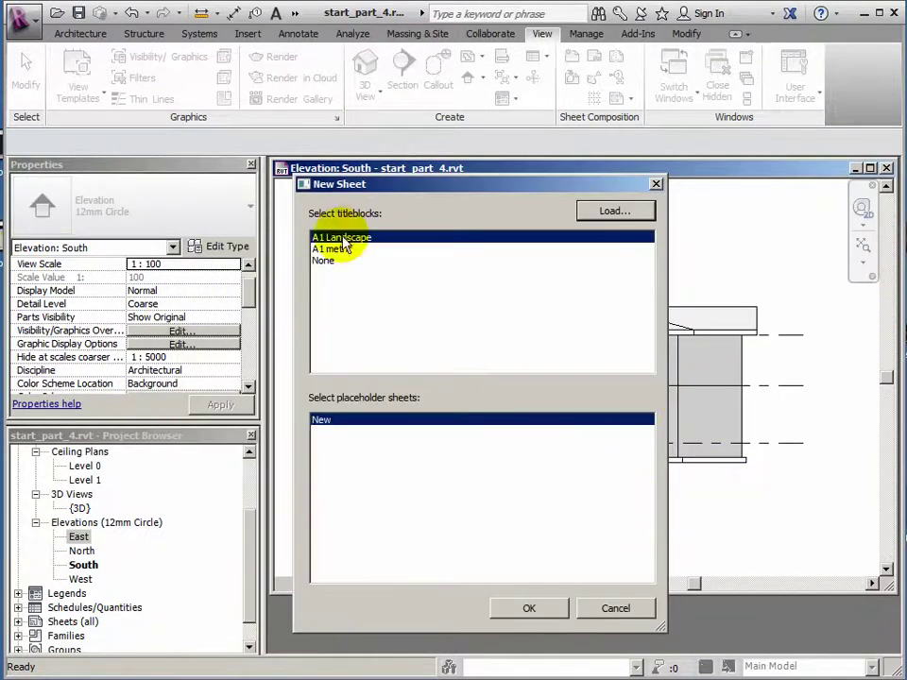
- Create the new sheet with the A1 Landscape title block and enlarge its window
click(528, 609)
drag(547, 329, 410, 182)
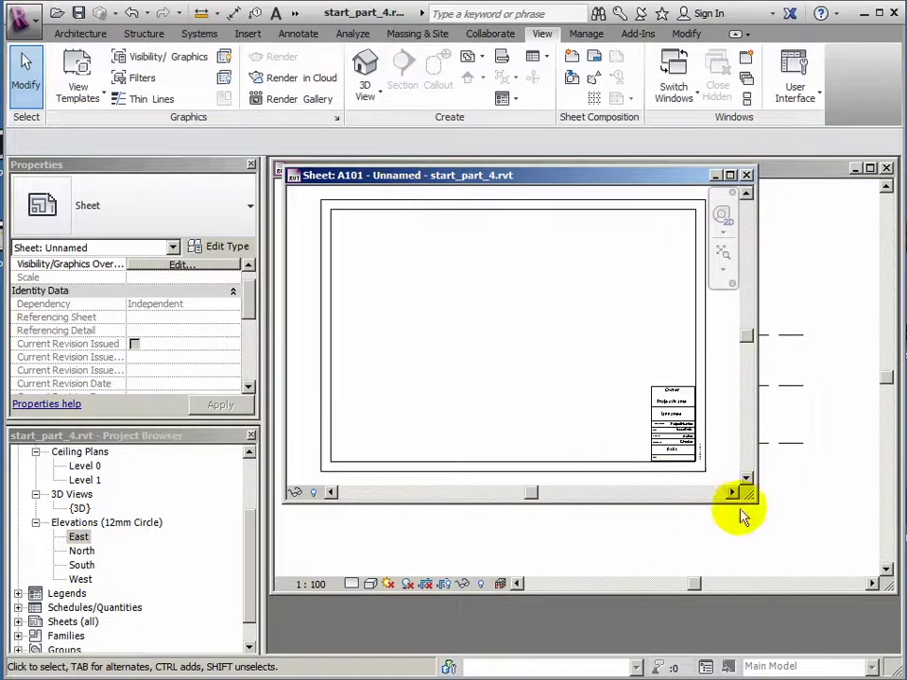
drag(749, 499, 869, 628)
mouse_move(680, 494)
middle_down()
mouse_move(668, 519)
mouse_move(661, 497)
mouse_move(710, 483)
middle_up()
scroll(661, 520, up, 2)
scroll(656, 501, up, 4)
- Change the title block's sheet number from A101 to REVIT1
click(685, 525)
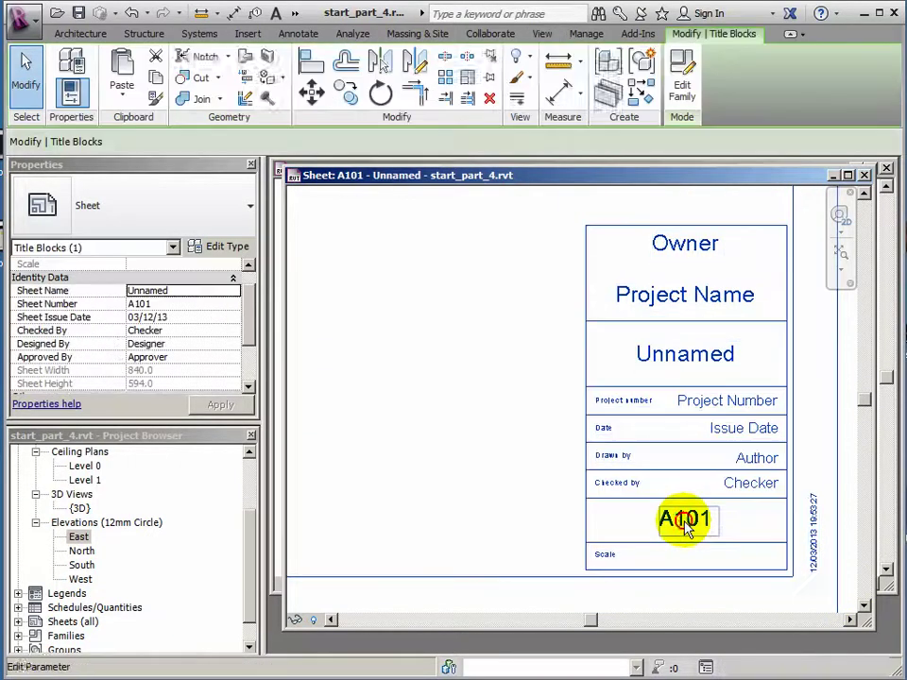
click(684, 522)
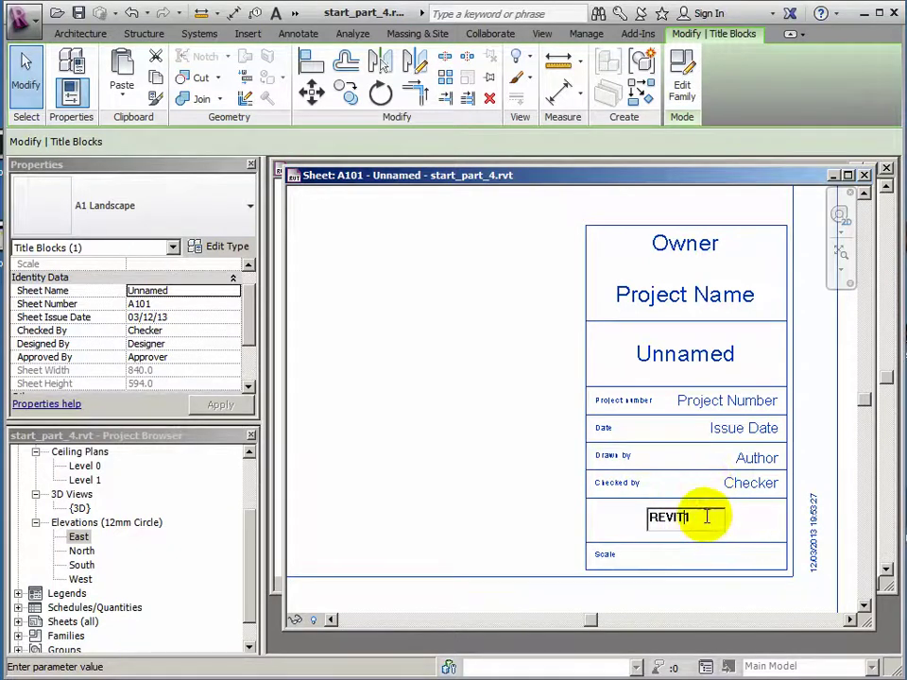
click(522, 470)
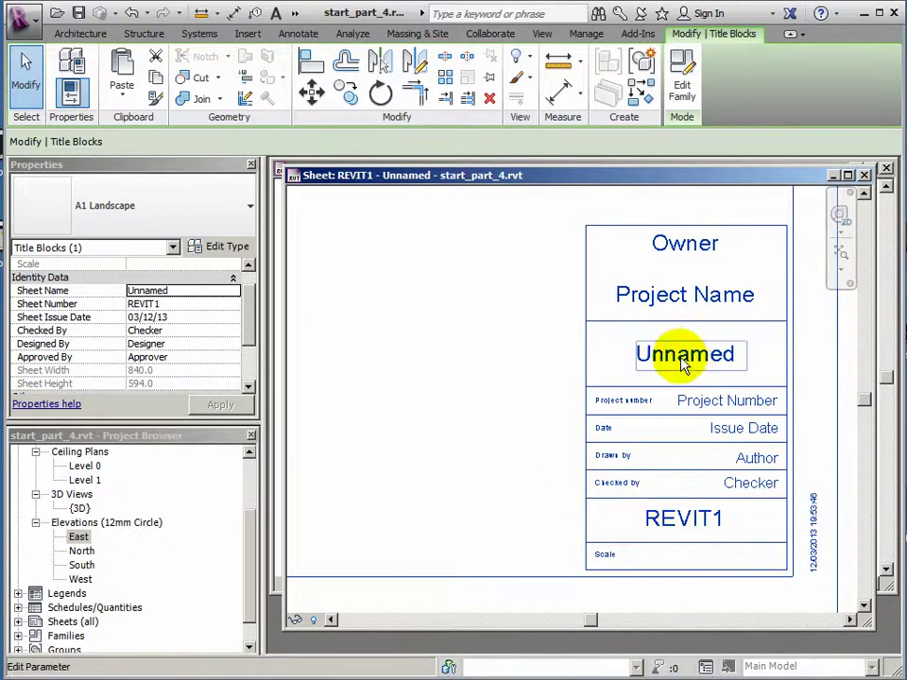
scroll(510, 365, down, 5)
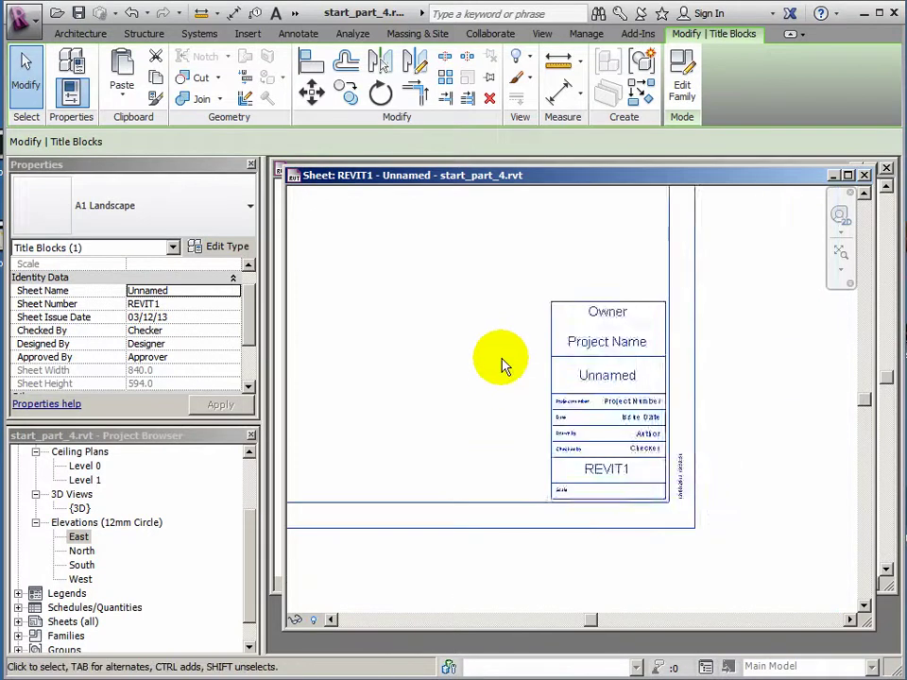
scroll(604, 453, up, 4)
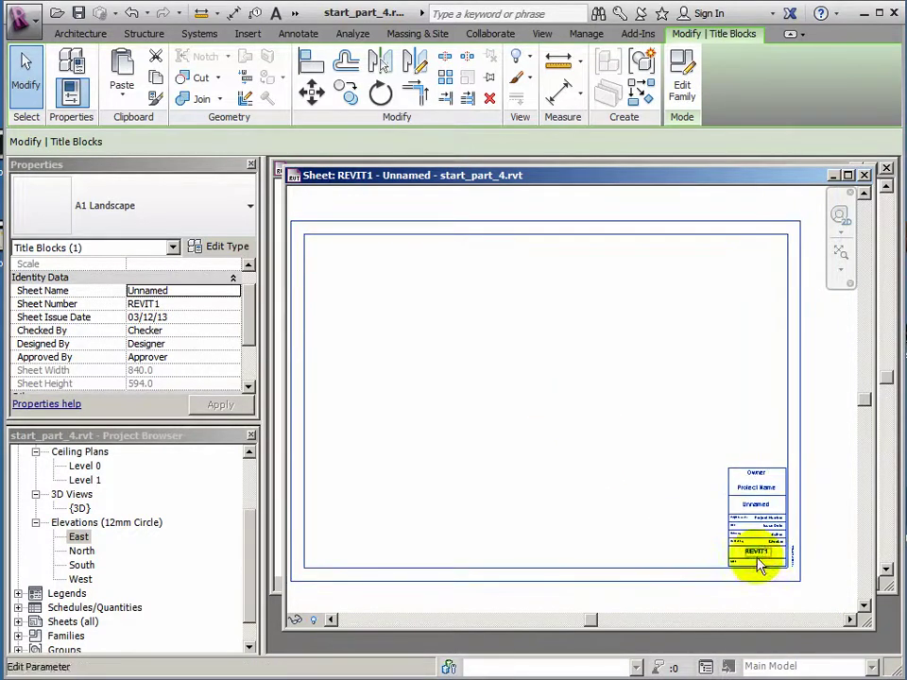
middle_drag(597, 472, 637, 484)
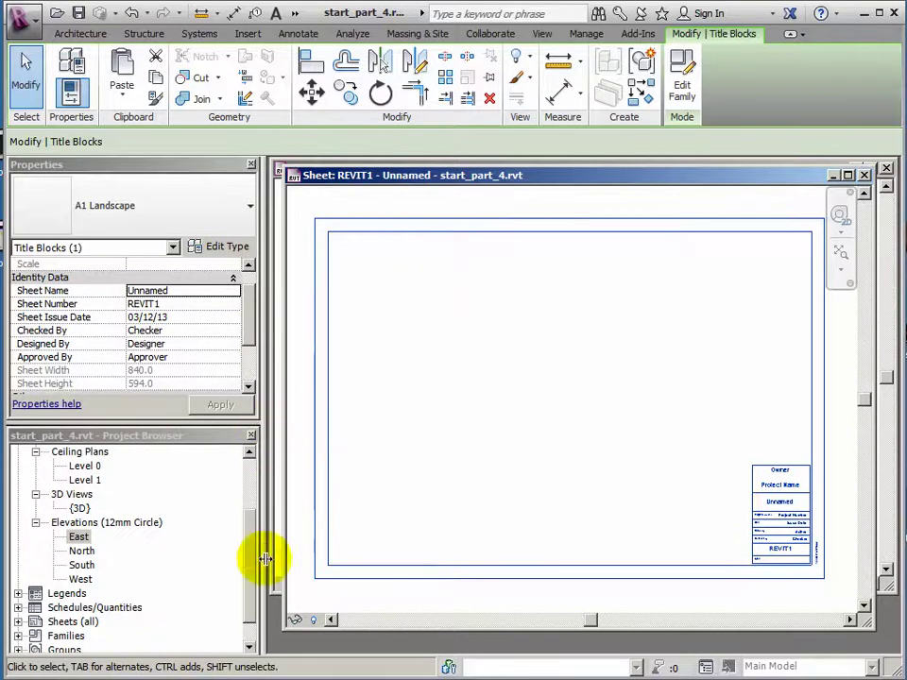
drag(249, 550, 251, 476)
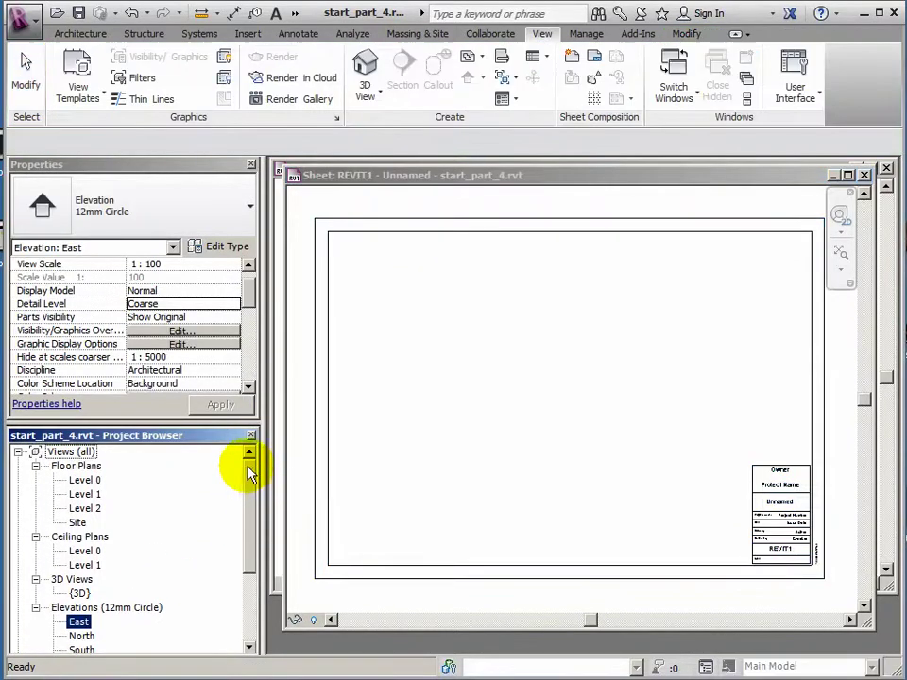
- Place the Level 0 floor plan viewport at the sheet's top left
click(84, 481)
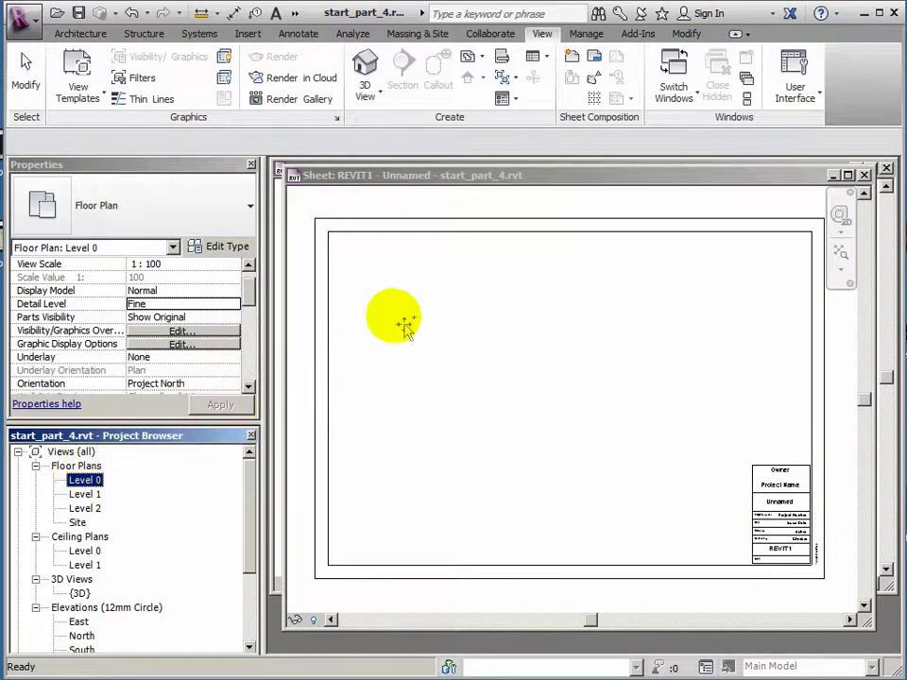
drag(413, 316, 401, 310)
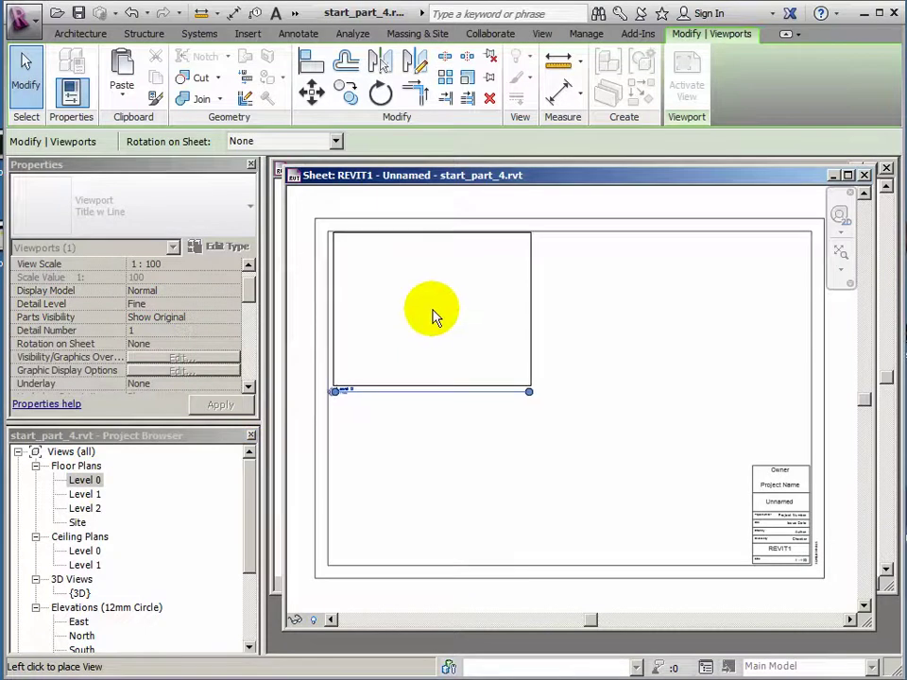
click(430, 316)
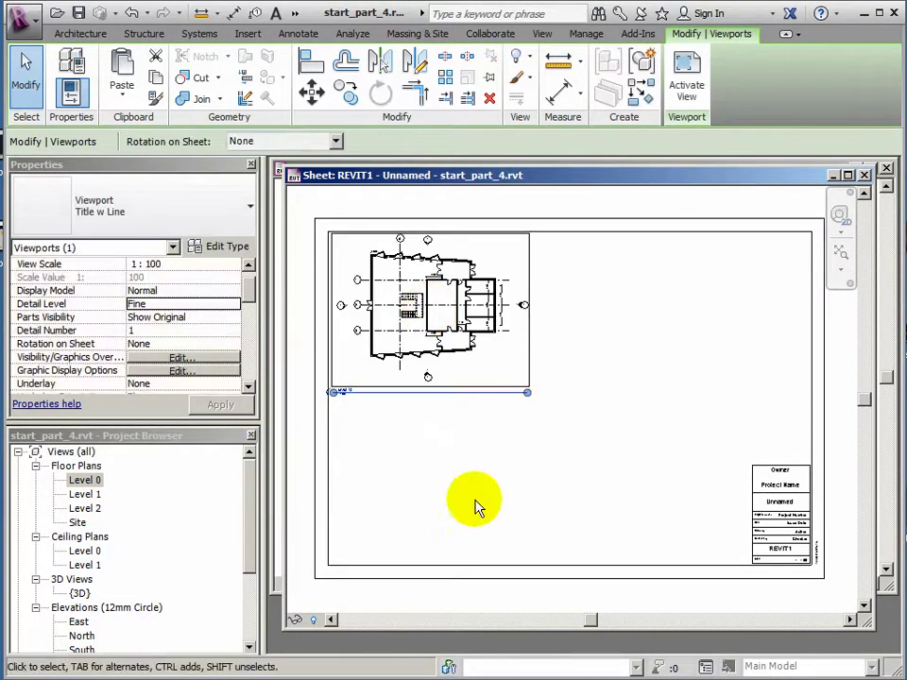
- Place the Level 1 floor plan viewport directly below Level 0 at 1 : 100
click(79, 496)
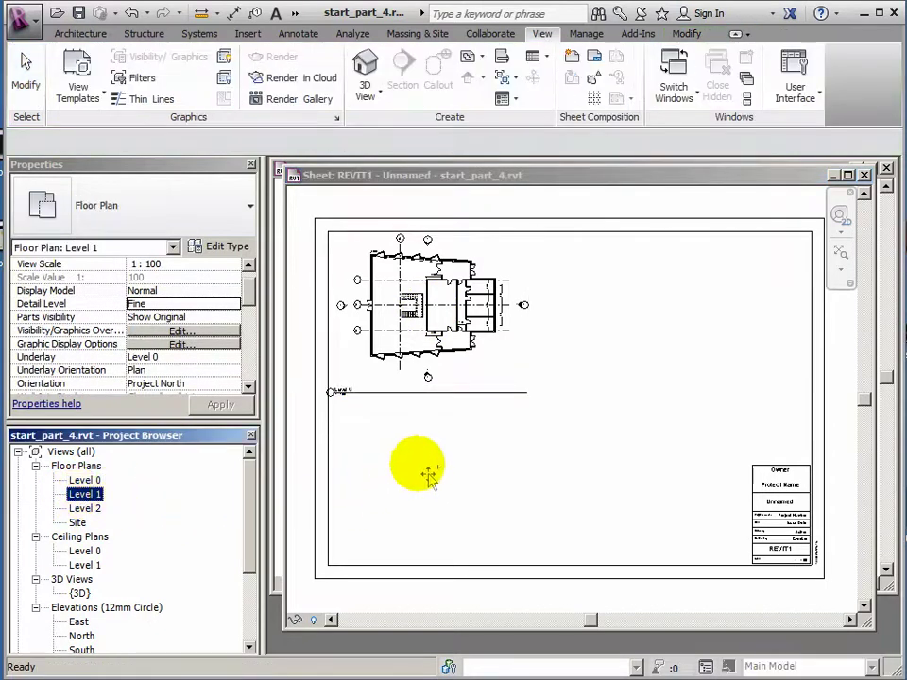
drag(430, 477, 437, 479)
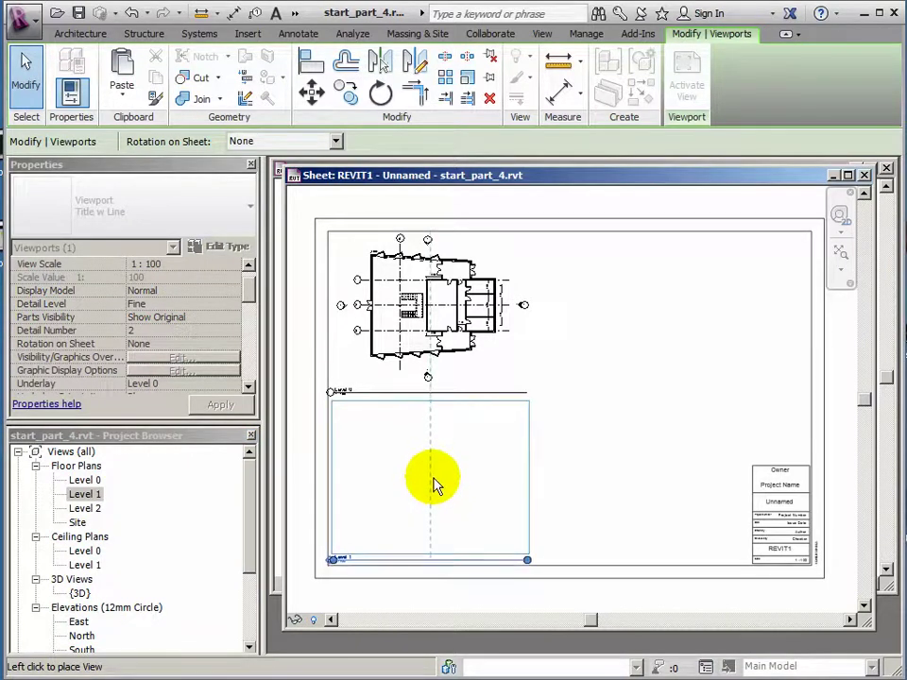
click(433, 479)
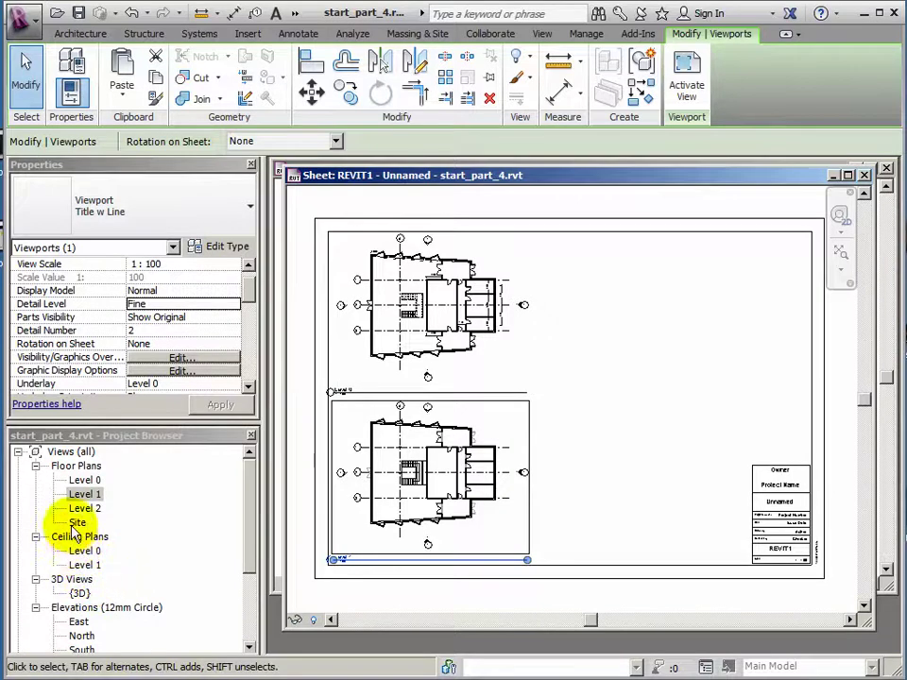
drag(250, 536, 250, 562)
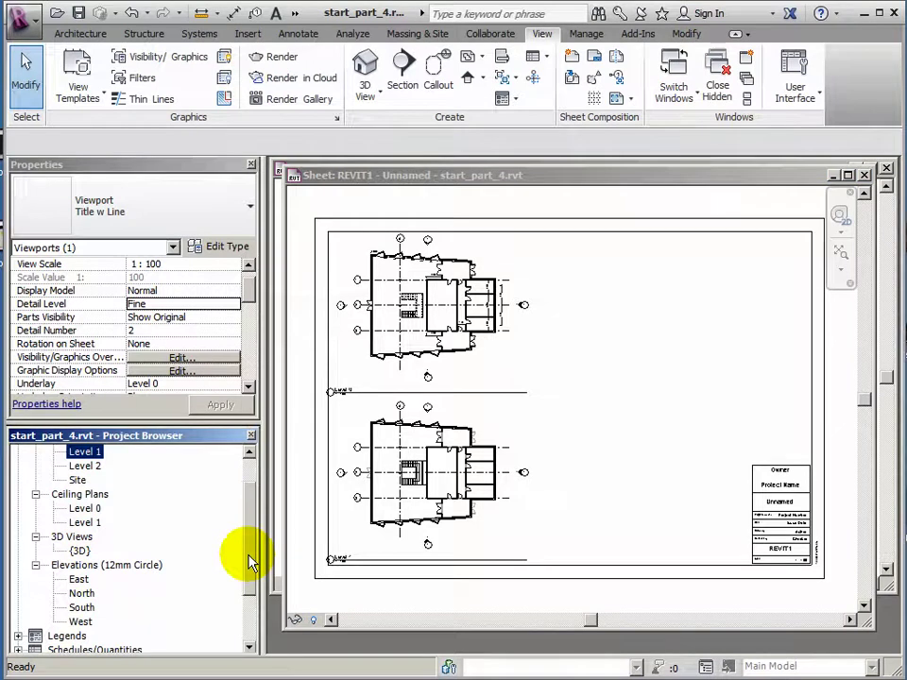
drag(251, 562, 252, 577)
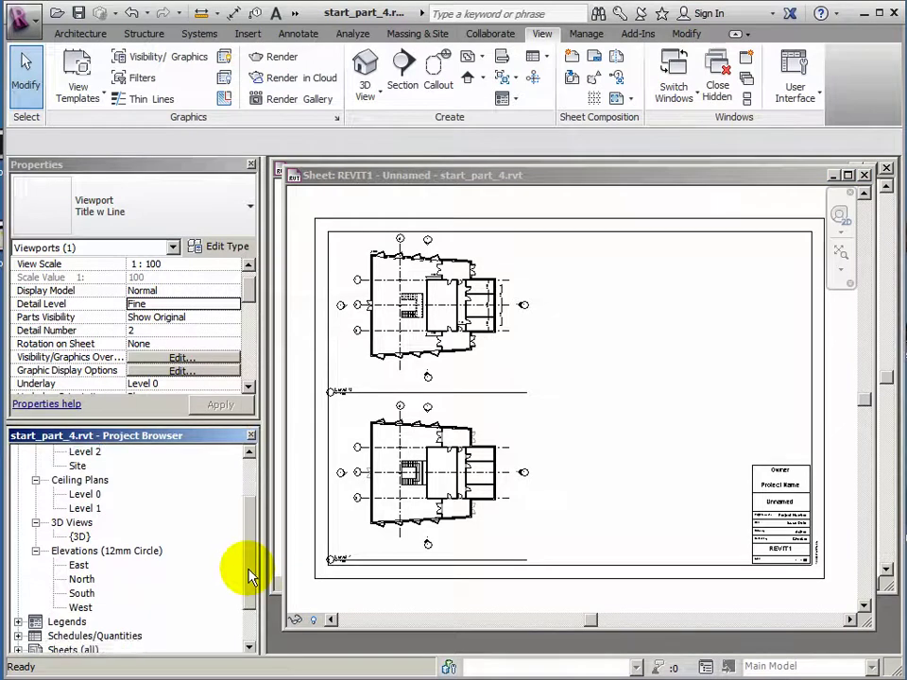
- Put the East elevation at the sheet's upper right and the South elevation beneath it
click(76, 567)
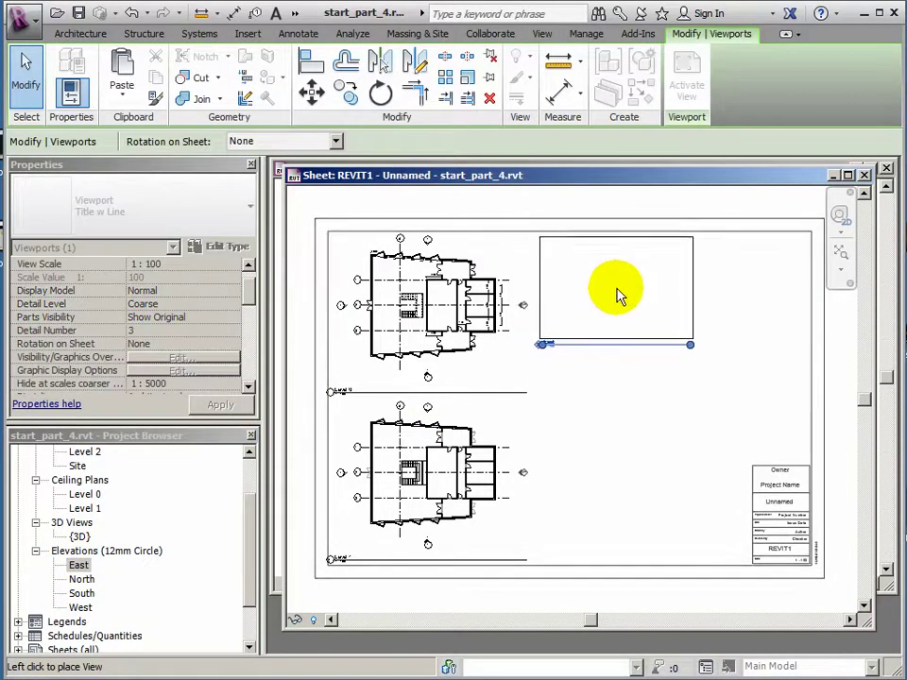
click(619, 296)
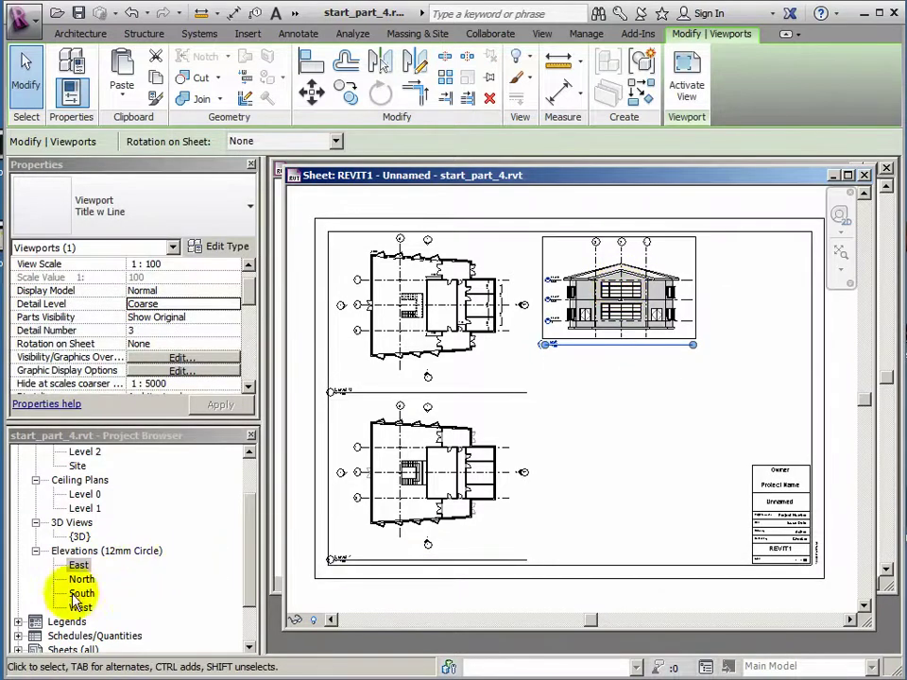
drag(70, 597, 609, 398)
click(639, 413)
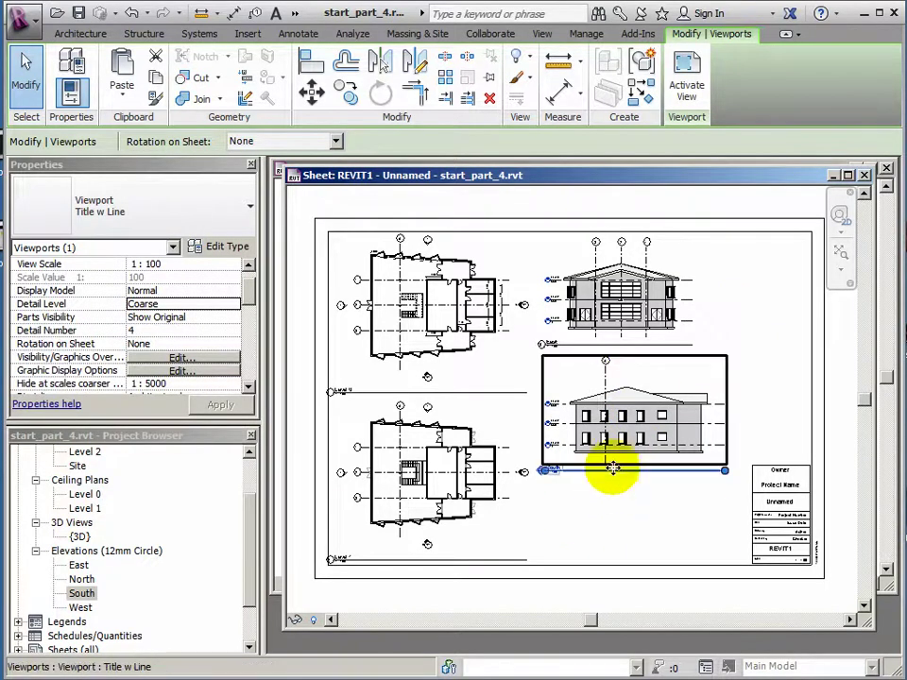
- Cascade the open view windows using the WC shortcut
key(w)
key(c)
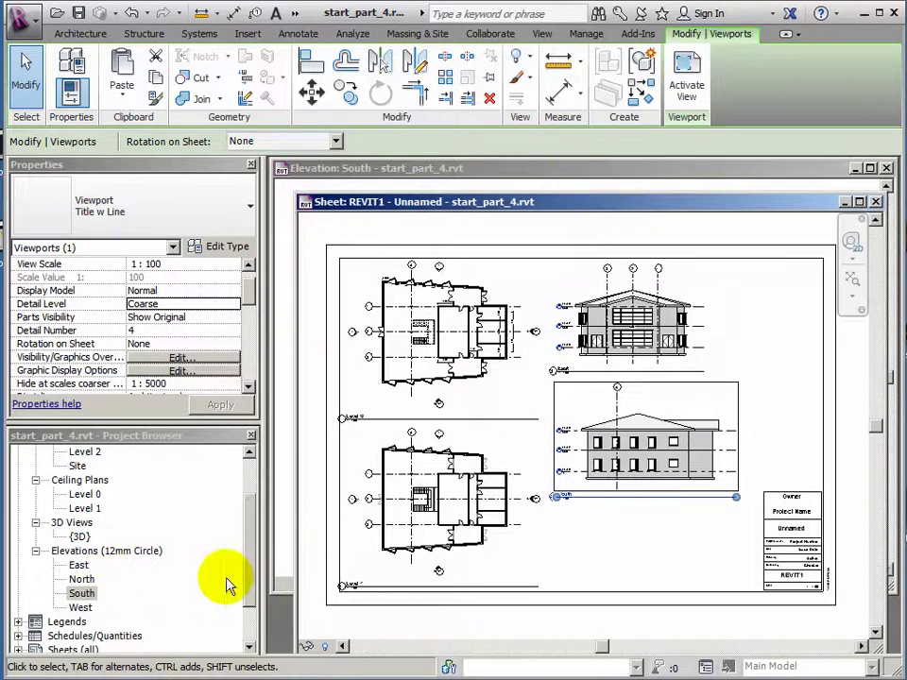
drag(244, 567, 246, 496)
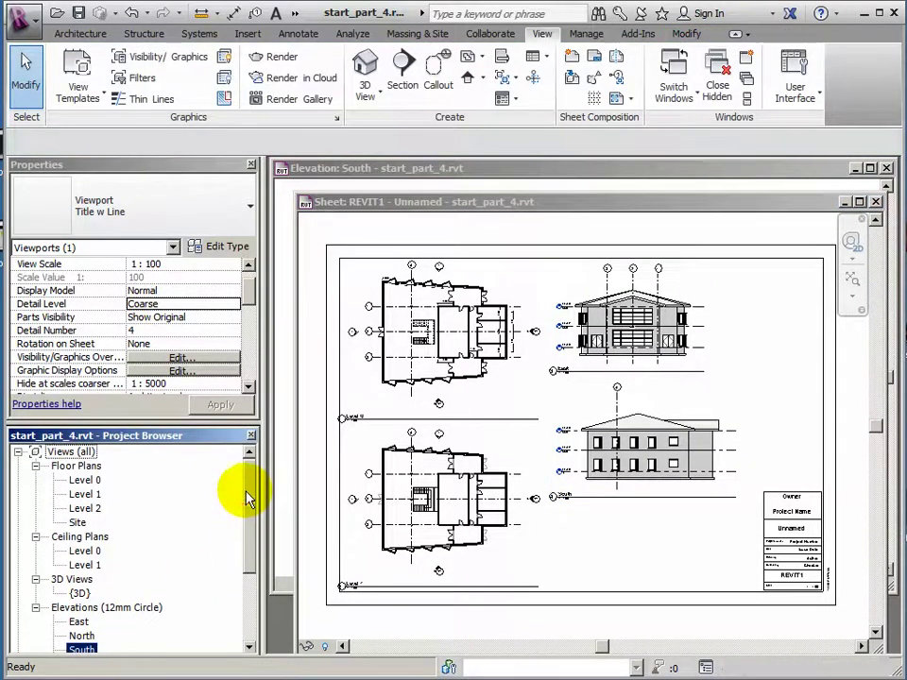
- Open Level 0 in an enlarged window and start a Building Section, dismissing the save reminder
double_click(83, 481)
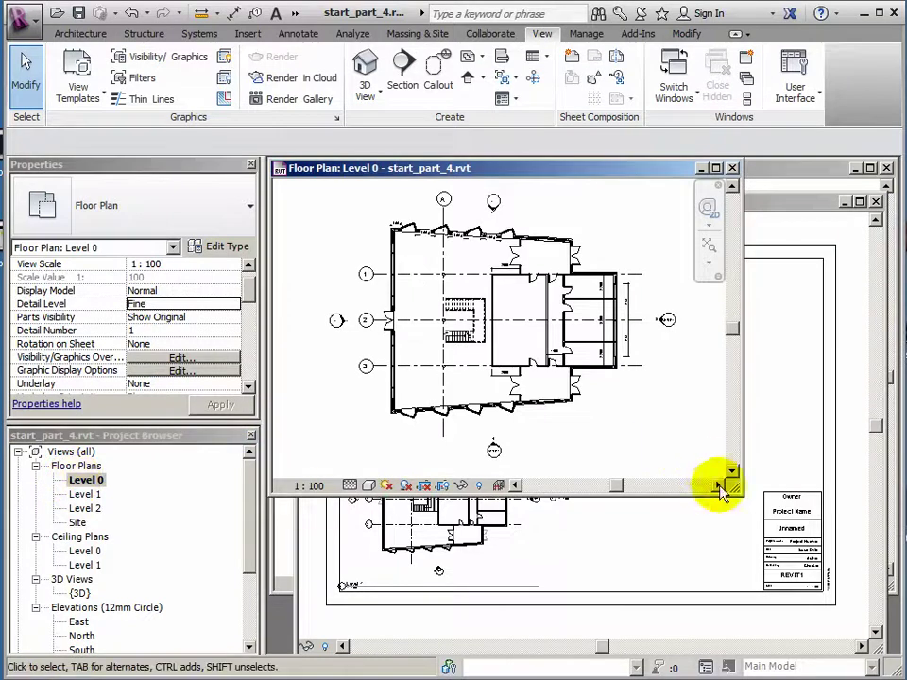
drag(738, 493, 837, 619)
scroll(455, 380, up, 4)
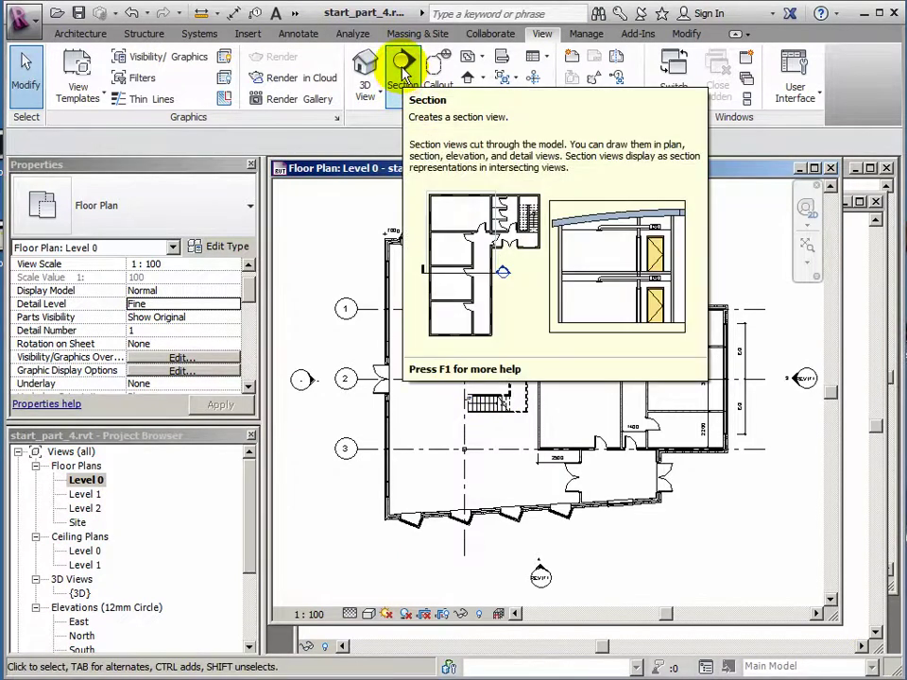
click(403, 74)
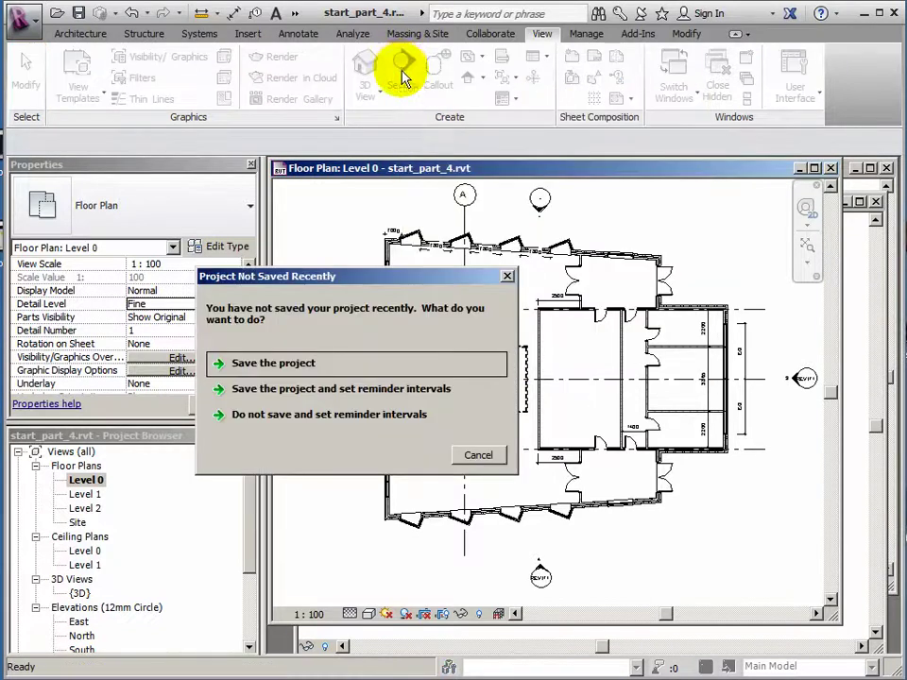
click(508, 279)
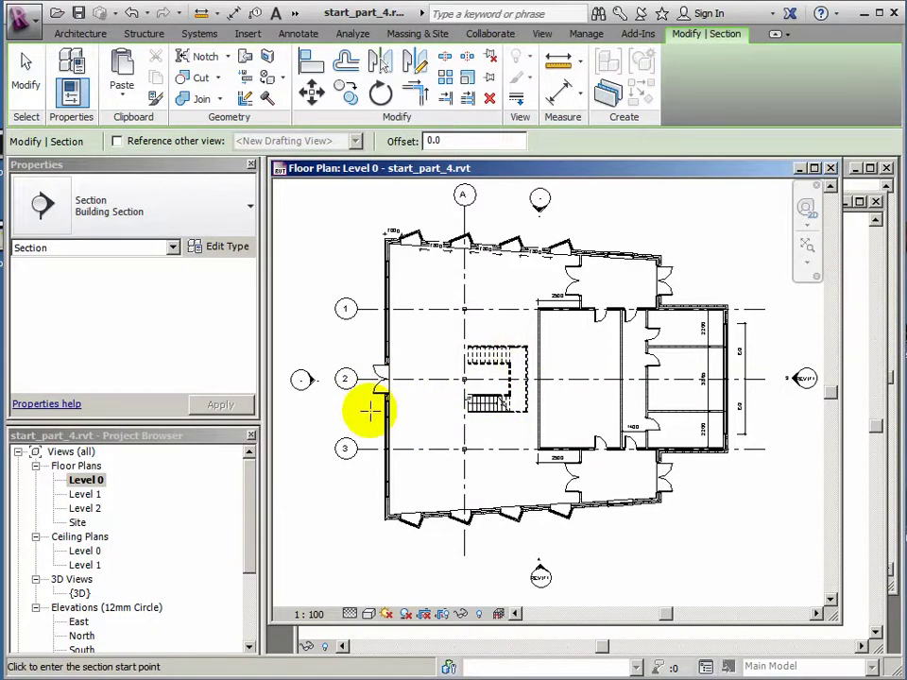
- Draw Section 1 left-to-right across Level 0 and set its far boundary just past the north wall
middle_drag(375, 408, 361, 411)
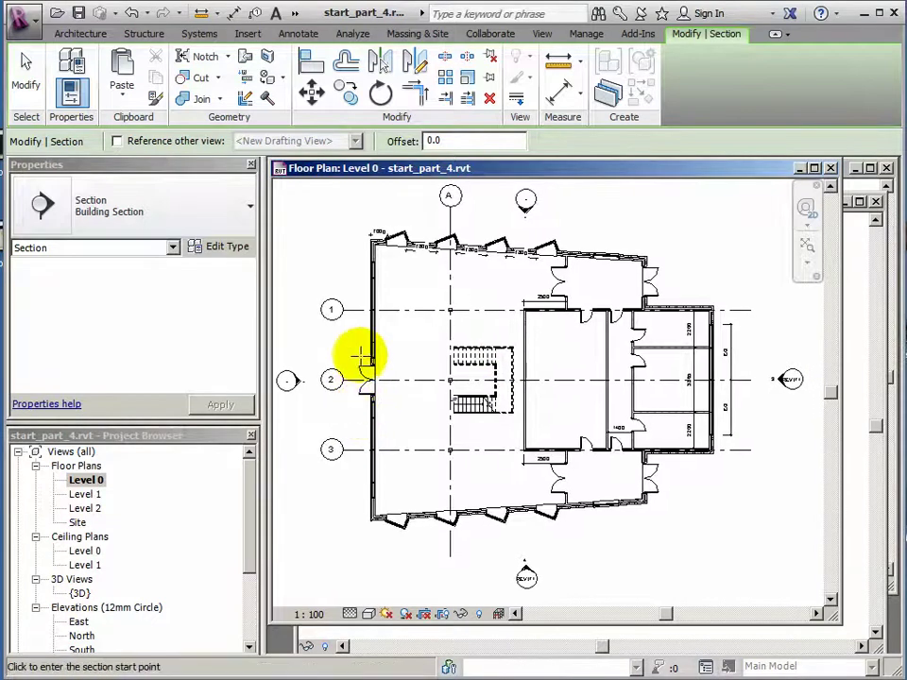
click(351, 404)
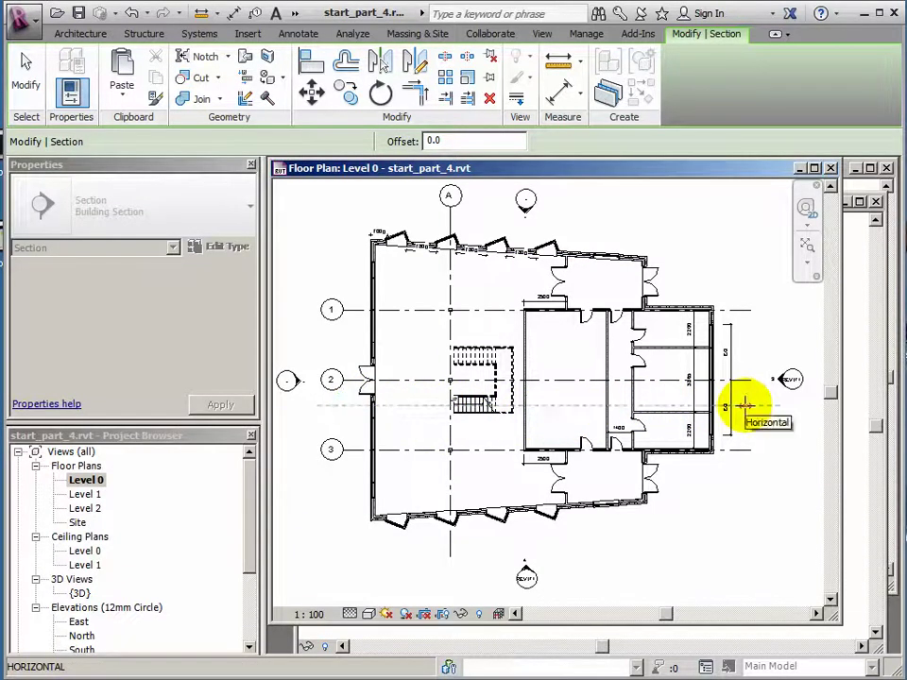
click(744, 406)
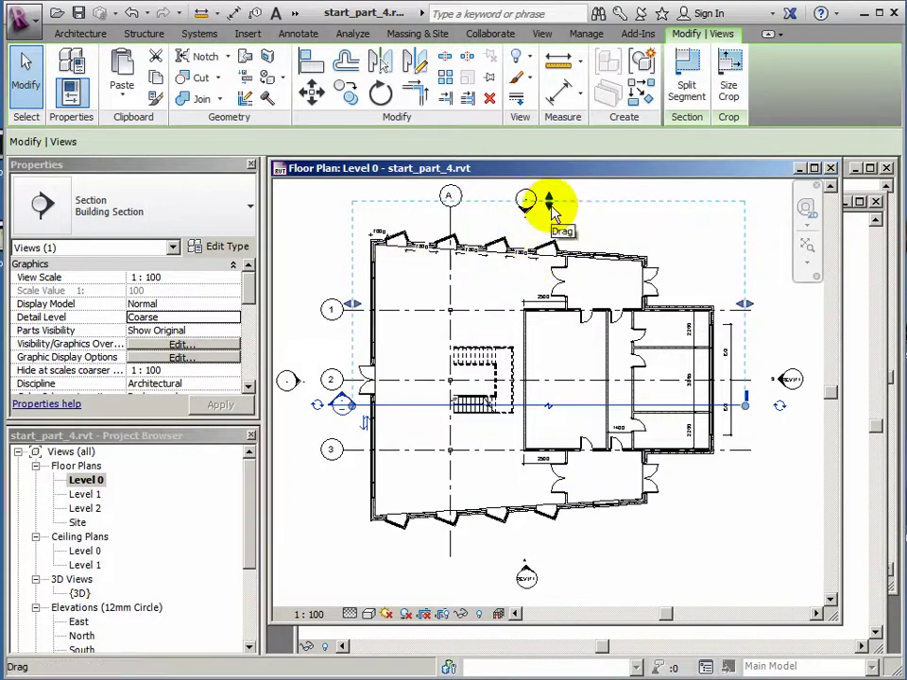
drag(551, 213, 559, 300)
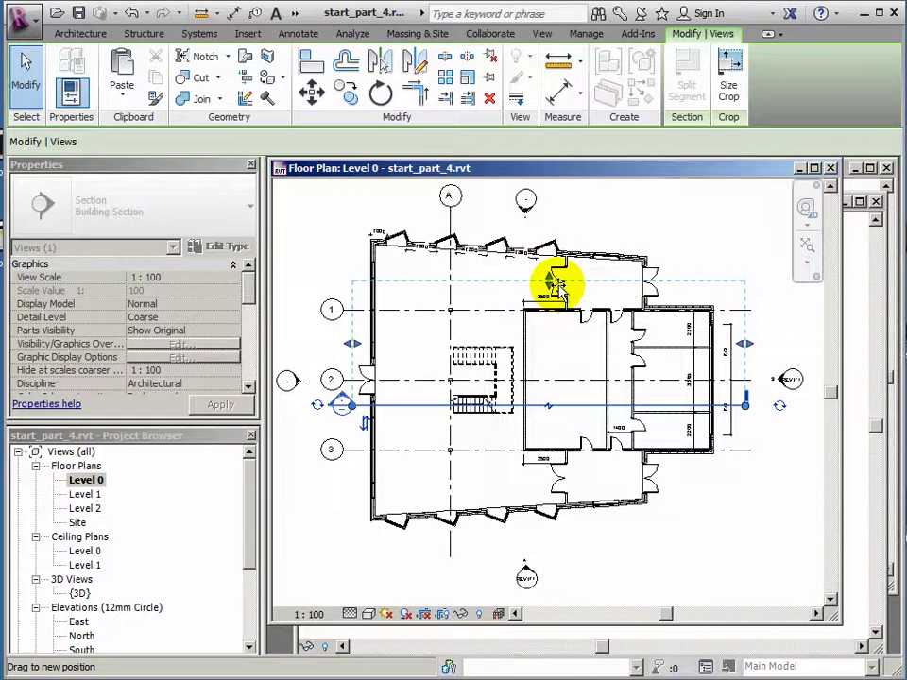
drag(560, 283, 559, 229)
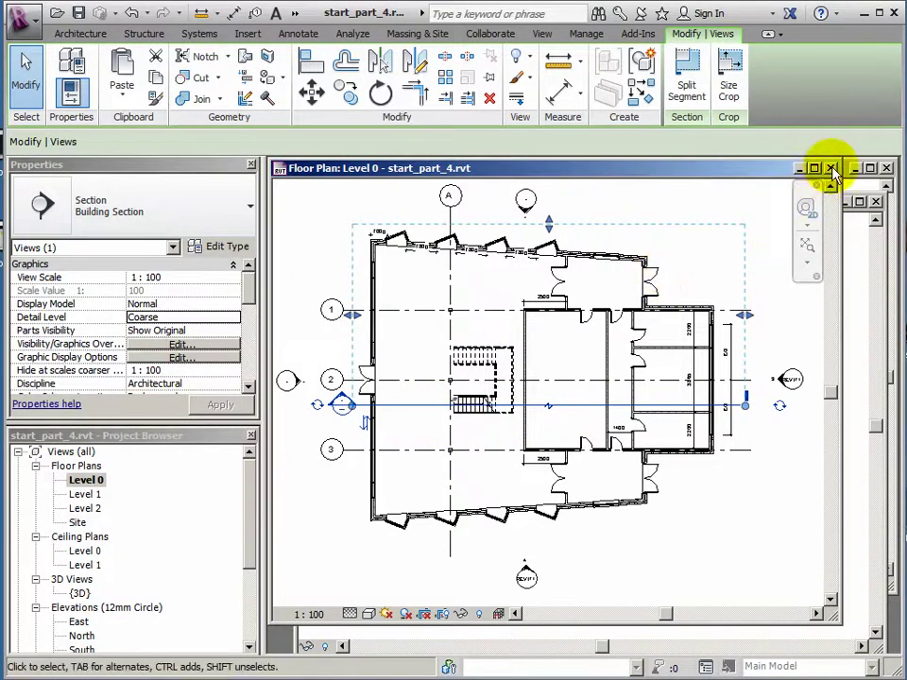
- Zoom and pan the Level 0 plan to bring the south elevation marker into view
scroll(411, 446, up, 3)
scroll(402, 406, up, 3)
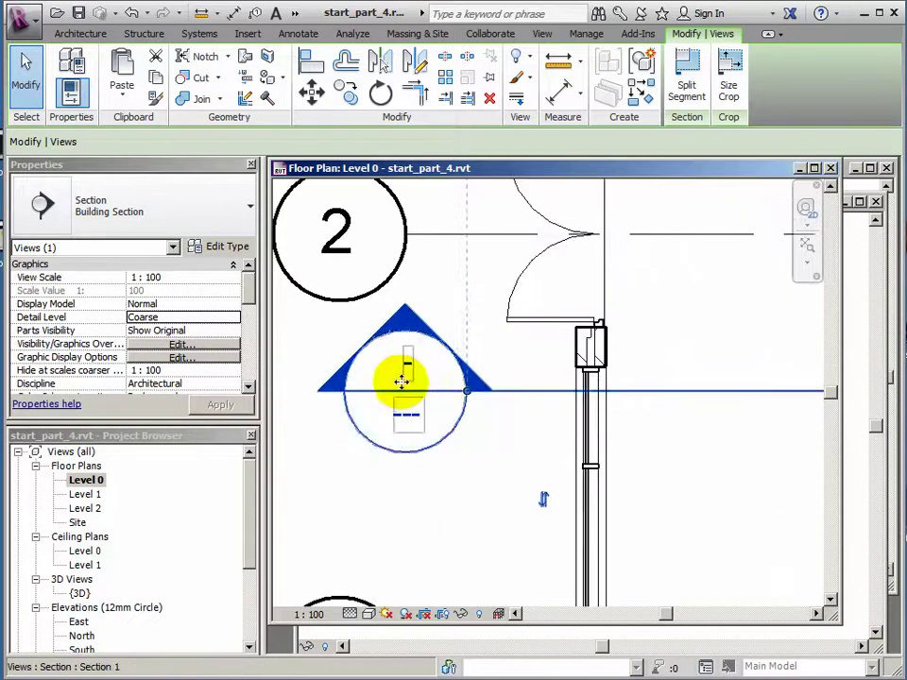
scroll(432, 421, down, 5)
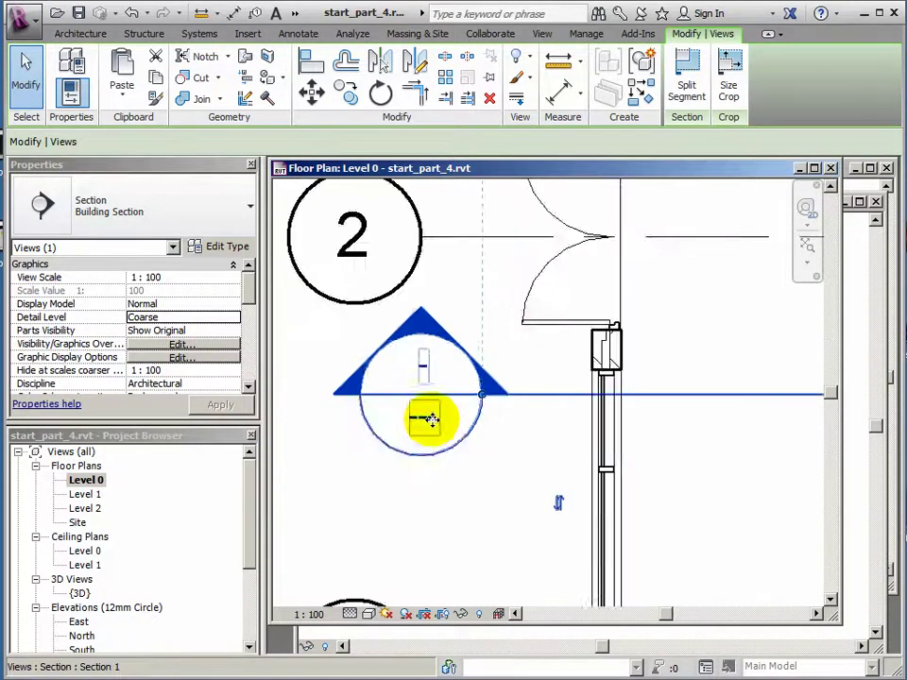
scroll(497, 403, down, 4)
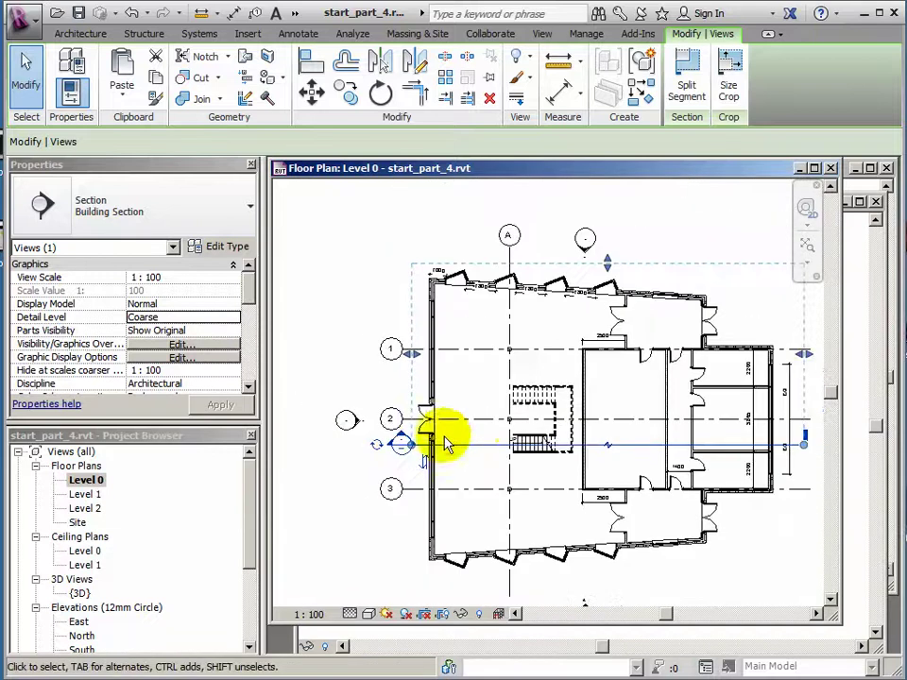
middle_drag(611, 430, 573, 354)
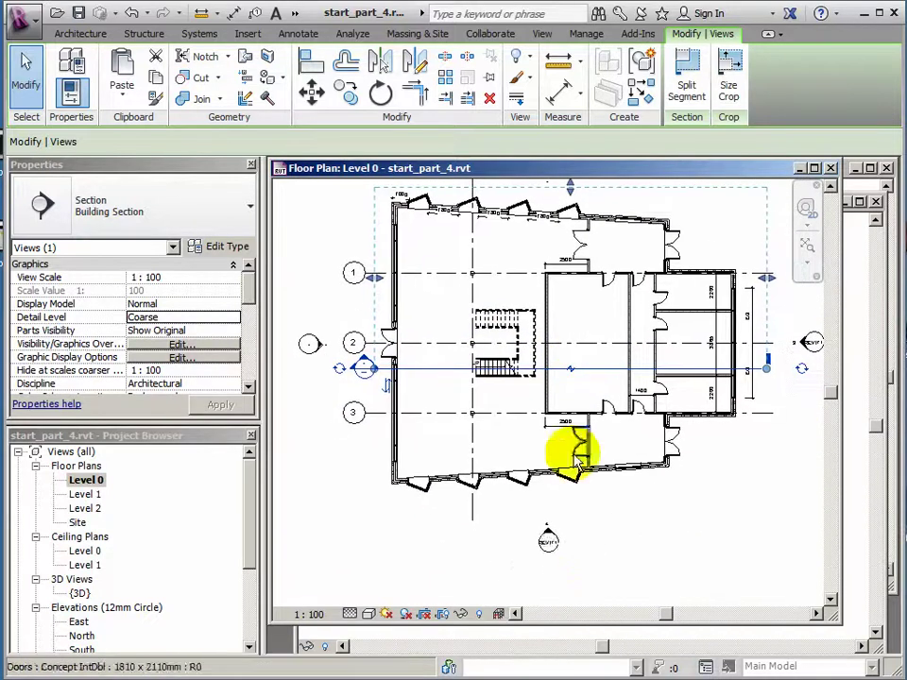
scroll(546, 536, up, 5)
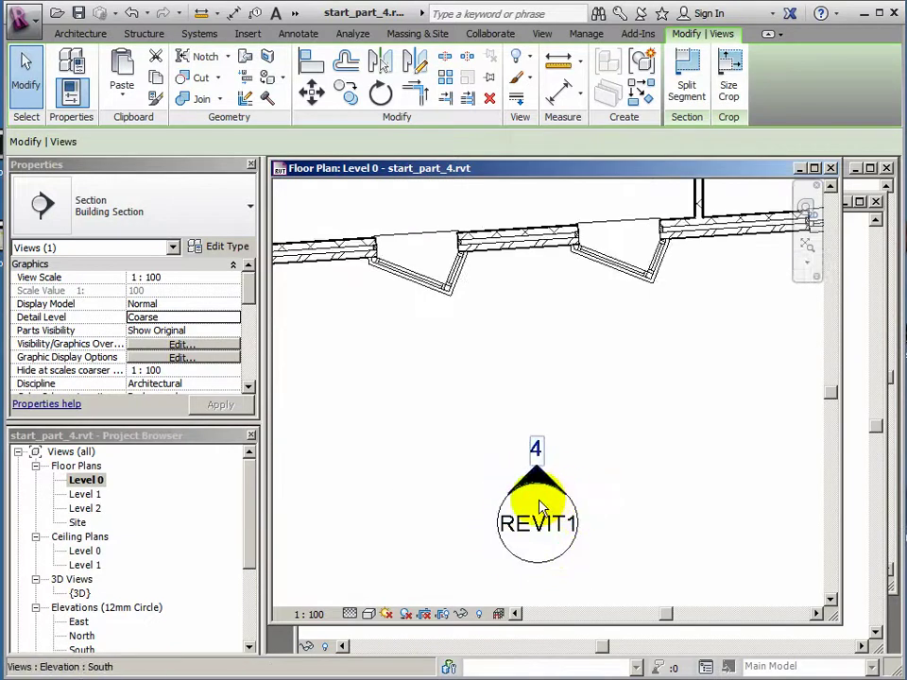
scroll(541, 509, down, 3)
scroll(537, 510, up, 4)
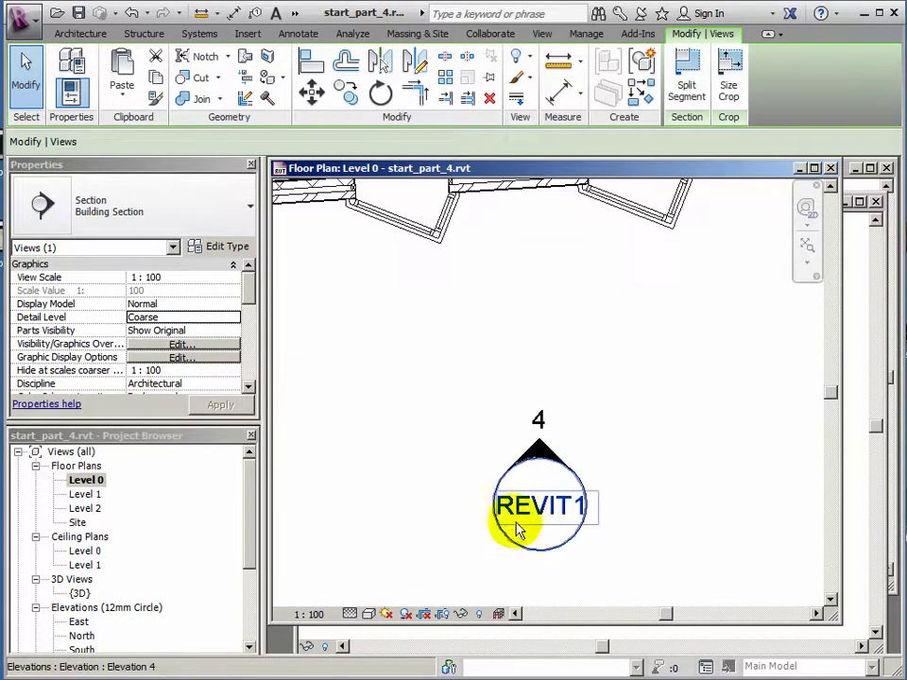
scroll(573, 529, down, 3)
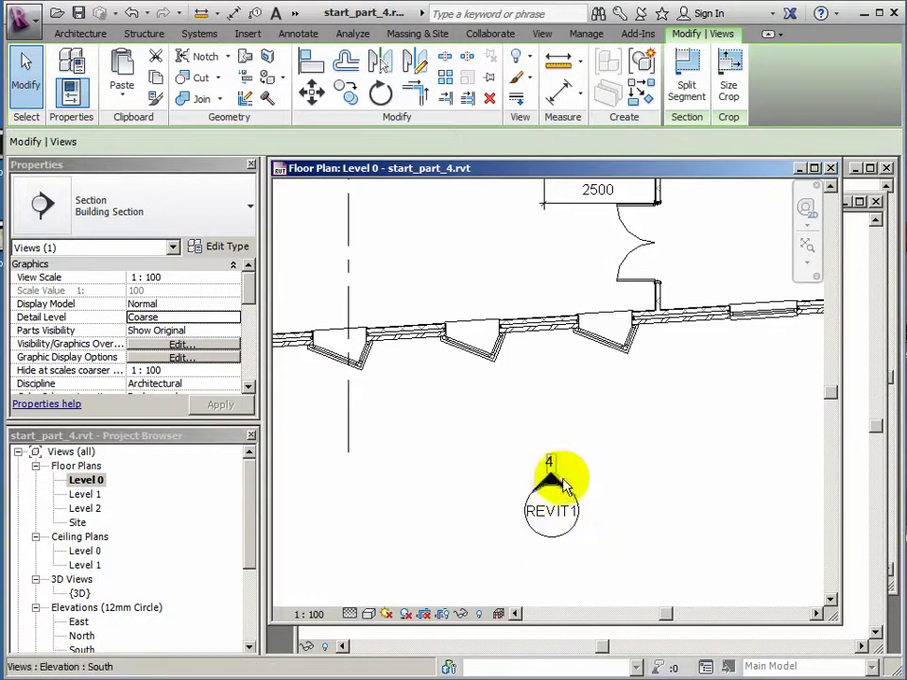
scroll(549, 472, down, 4)
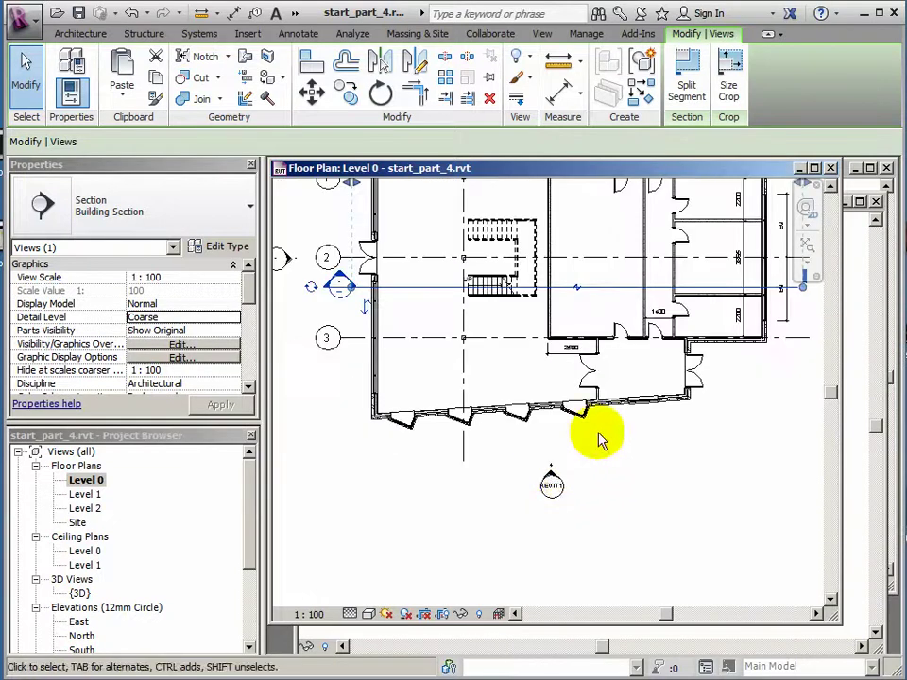
scroll(565, 477, up, 4)
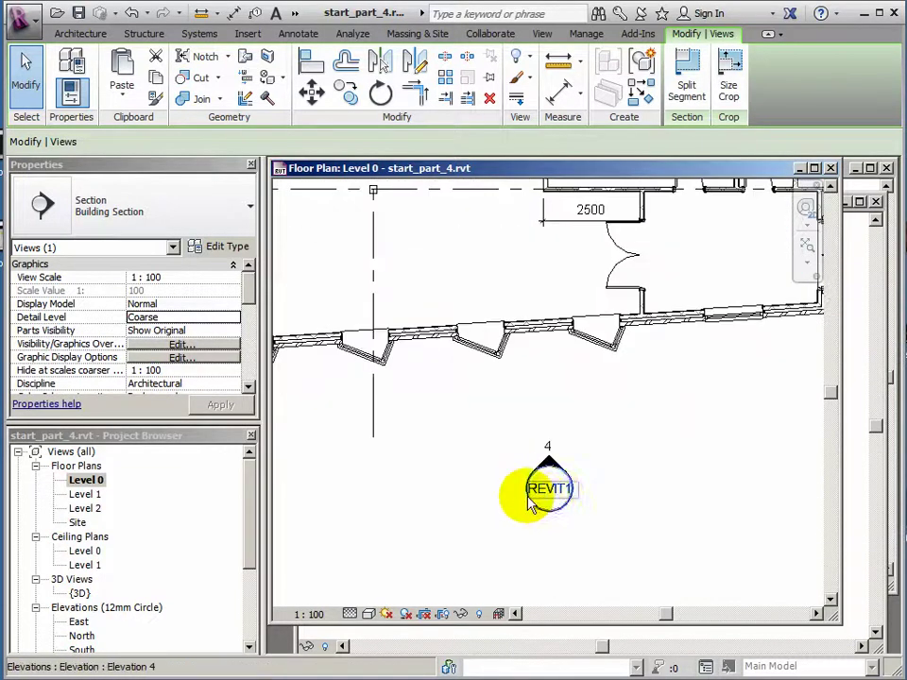
- Open sheet REVIT1 from the south elevation marker's sheet reference
double_click(561, 501)
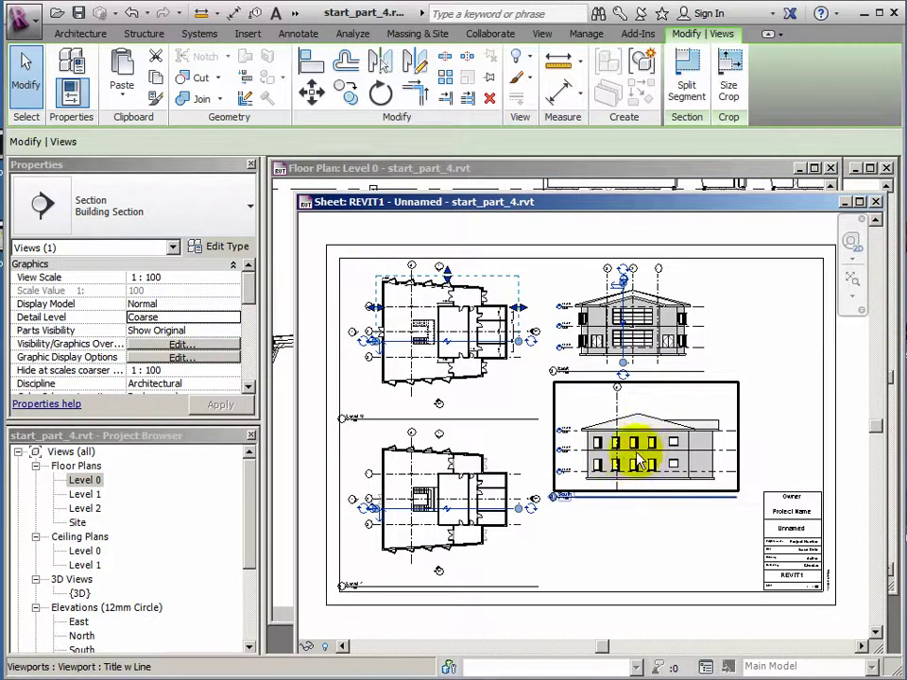
scroll(586, 481, up, 6)
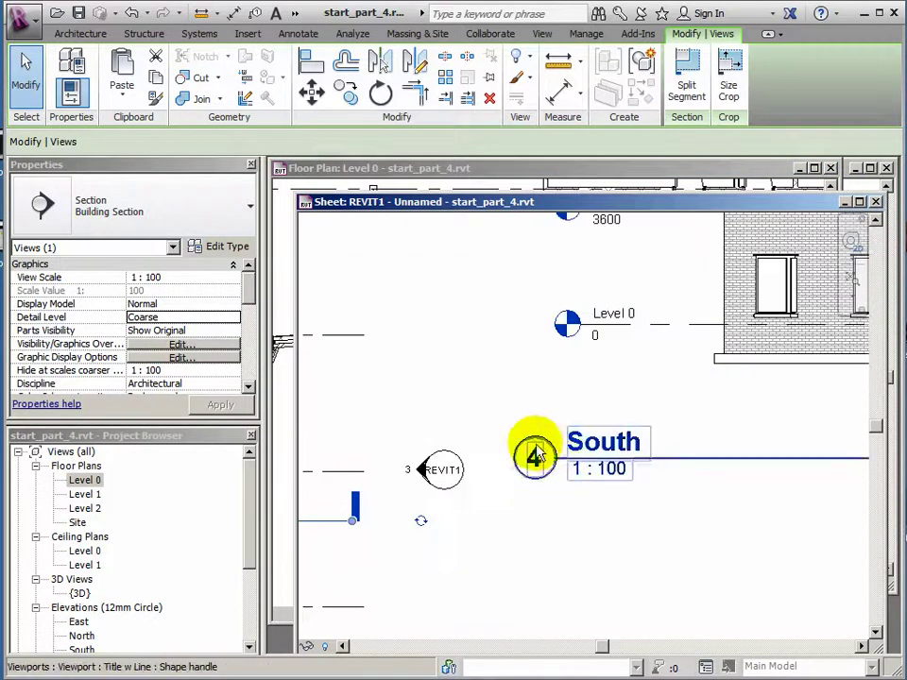
scroll(533, 459, down, 6)
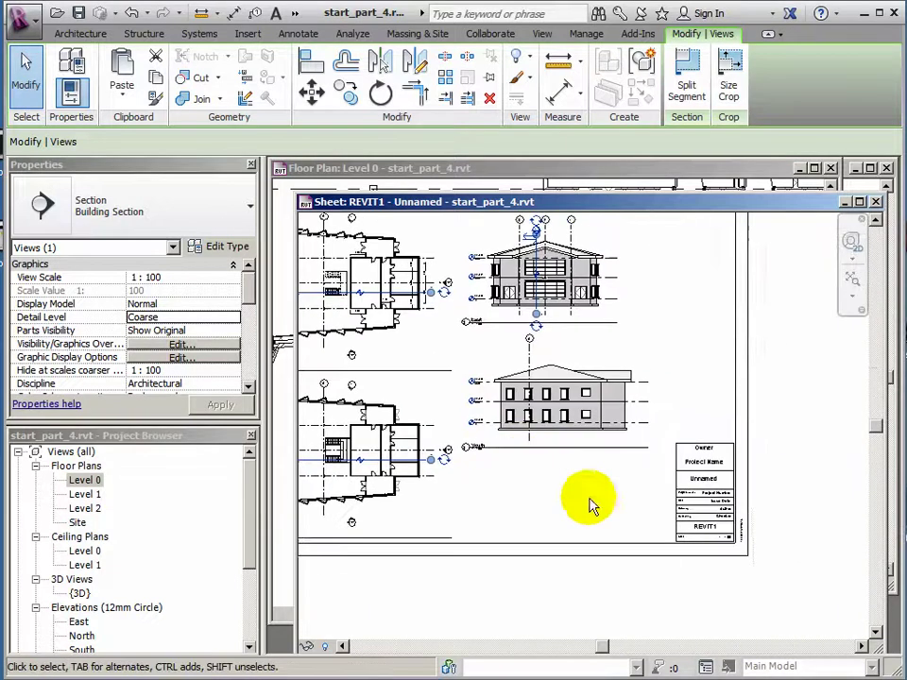
scroll(699, 551, up, 5)
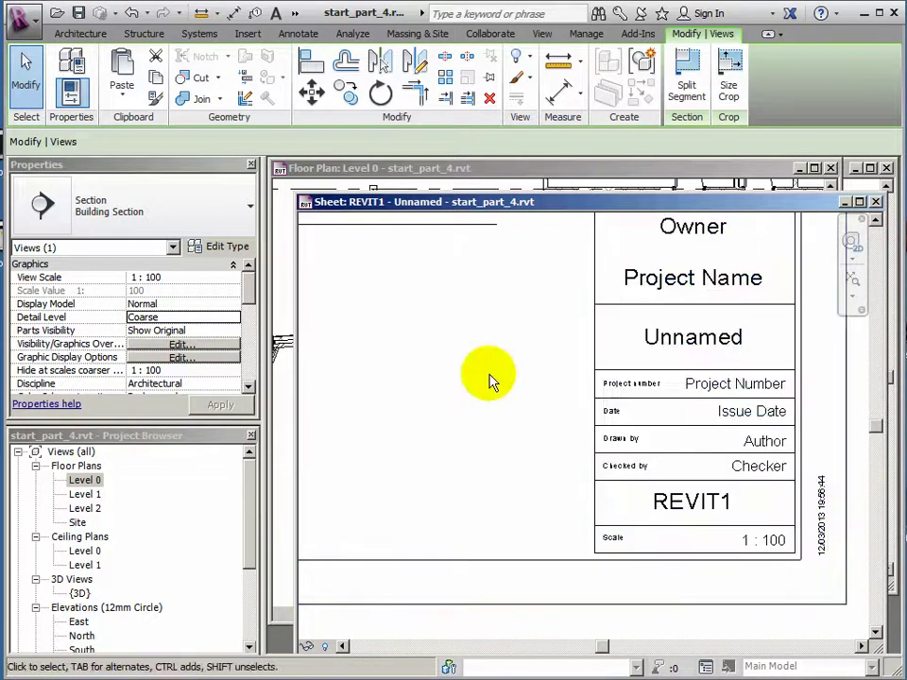
scroll(442, 368, down, 5)
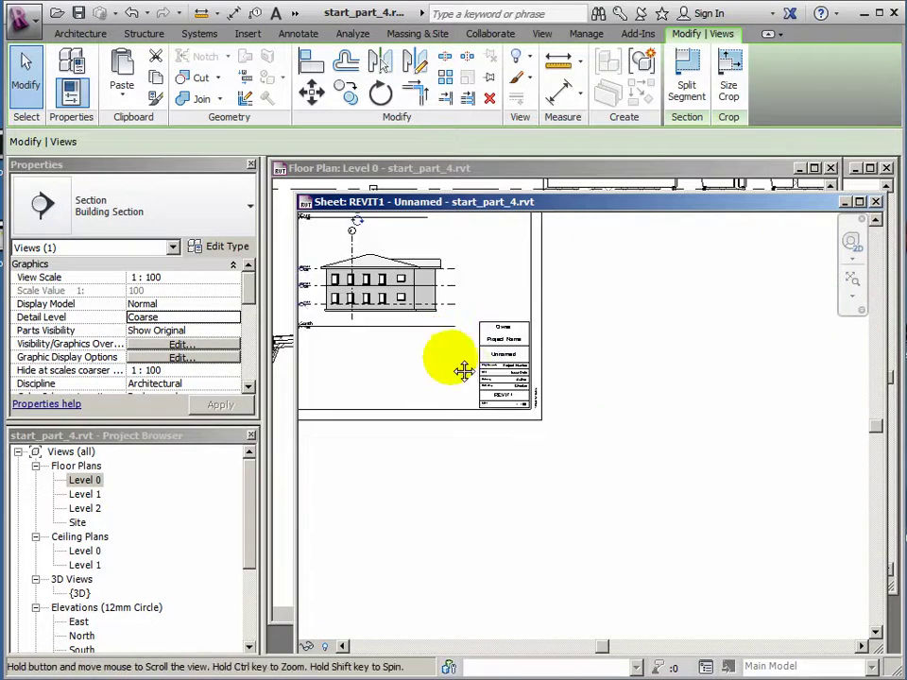
scroll(483, 392, up, 2)
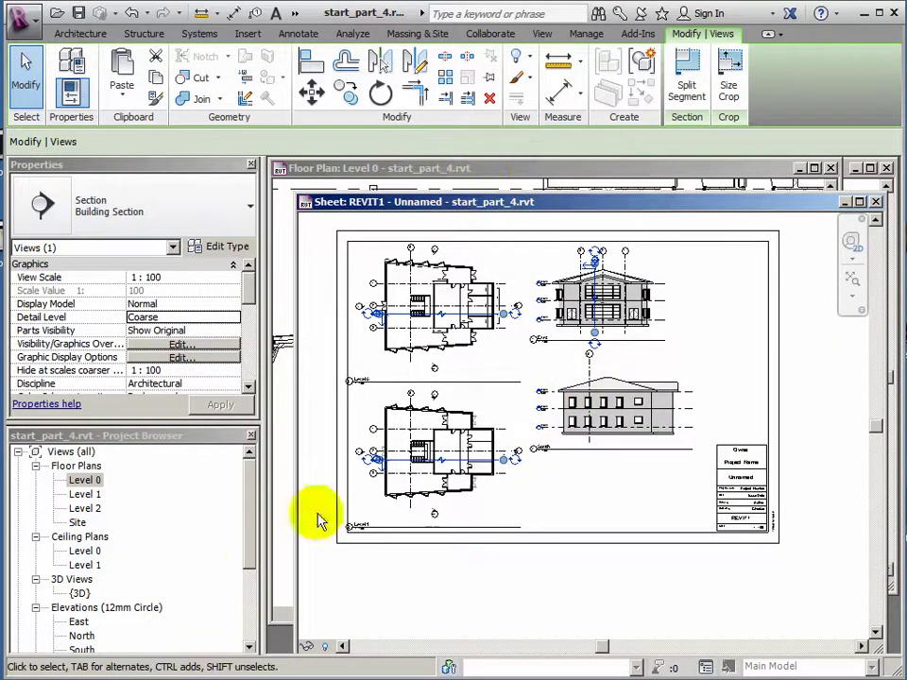
- Place Section 1 from the Sections list on the sheet below the South elevation
drag(250, 556, 253, 603)
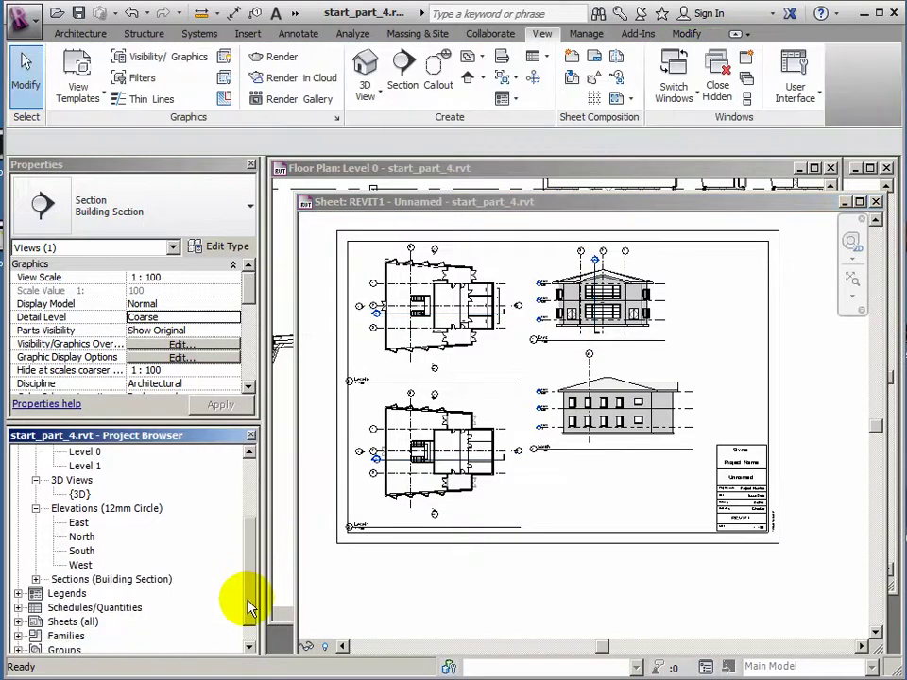
click(36, 579)
click(83, 595)
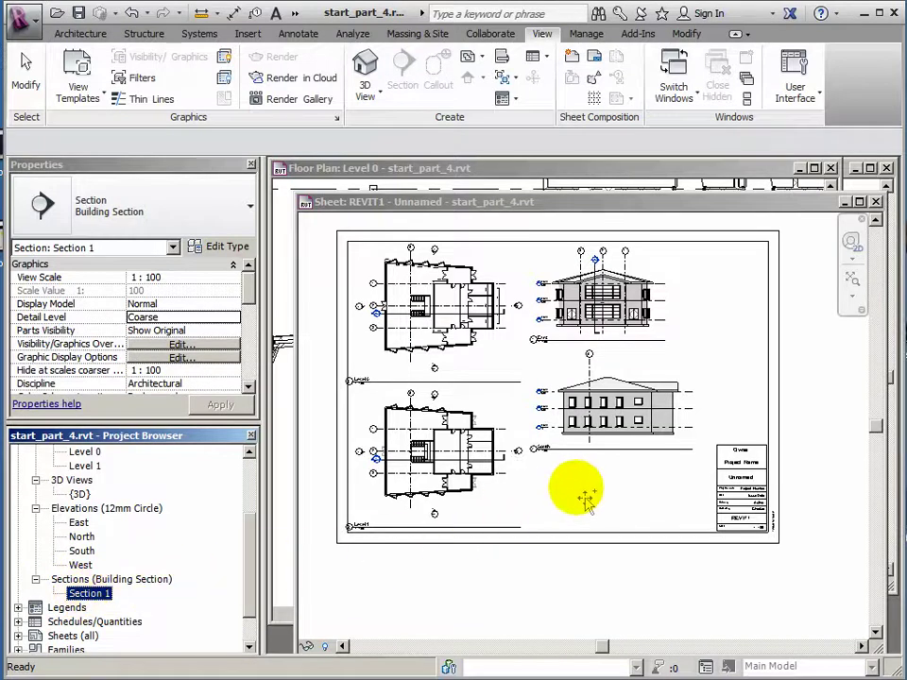
drag(582, 494, 574, 487)
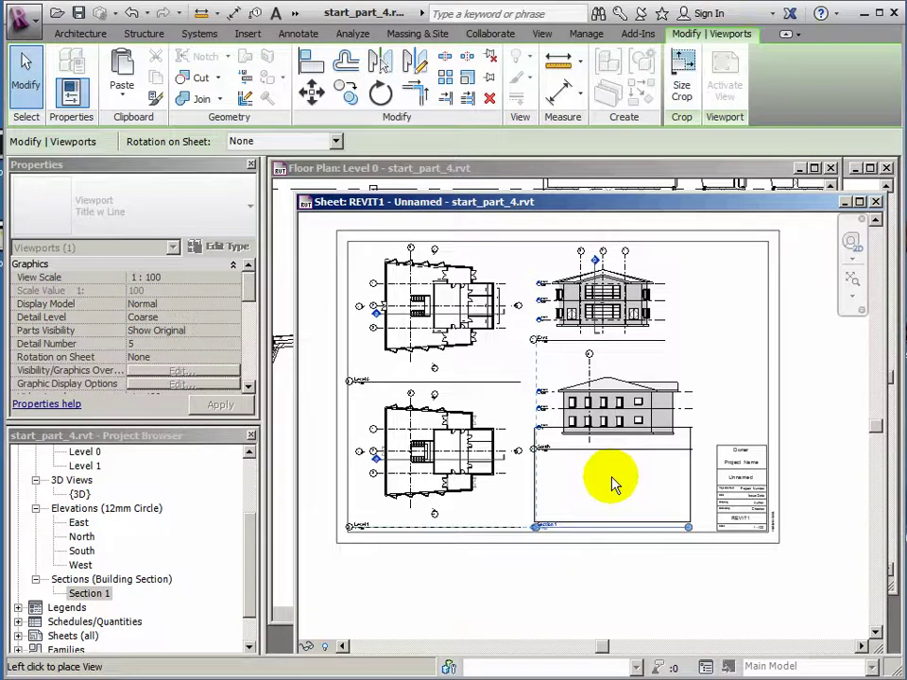
click(611, 484)
scroll(652, 420, up, 5)
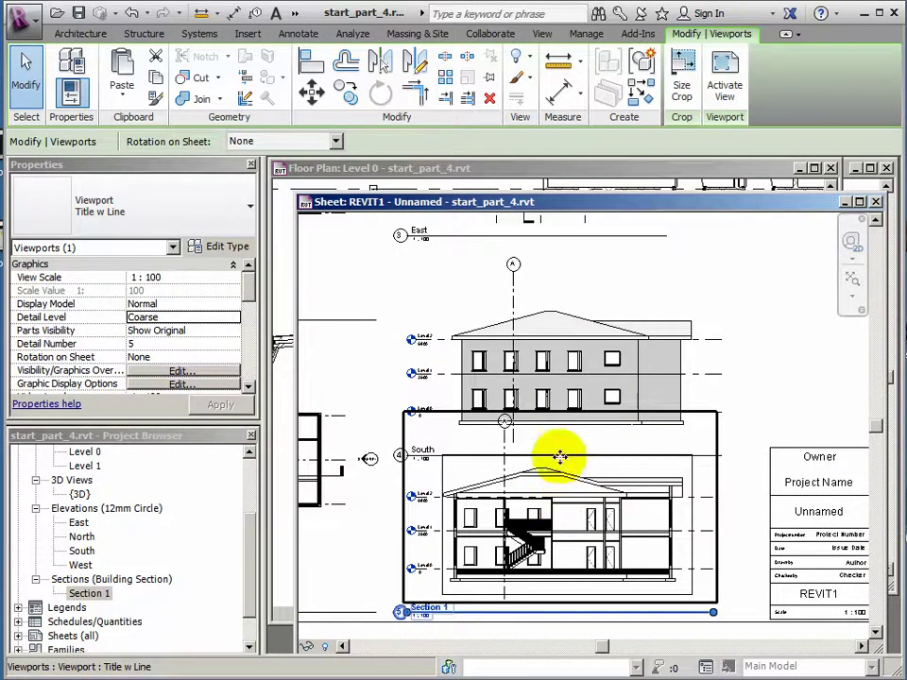
- Nudge the South elevation viewport up two steps with the arrow key
click(562, 363)
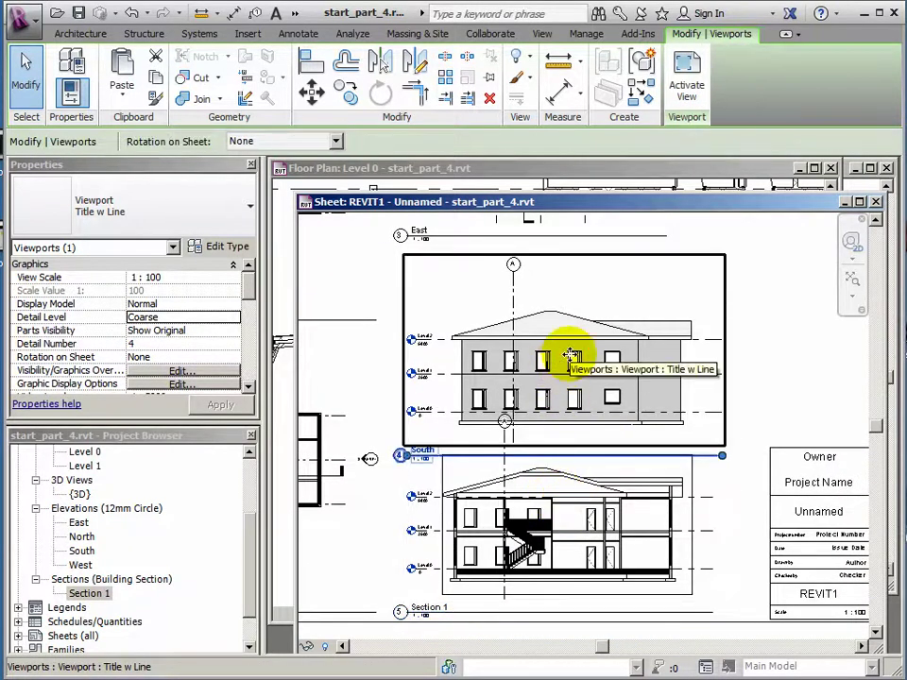
key(Up)
key(Up)
key(Up)
key(Up)
key(Up)
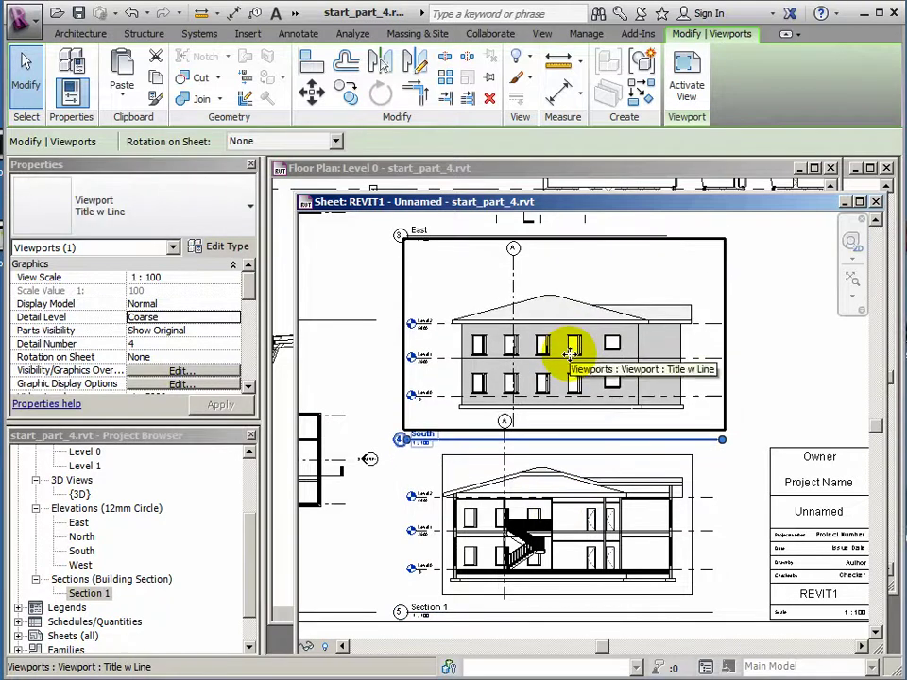
key(Up)
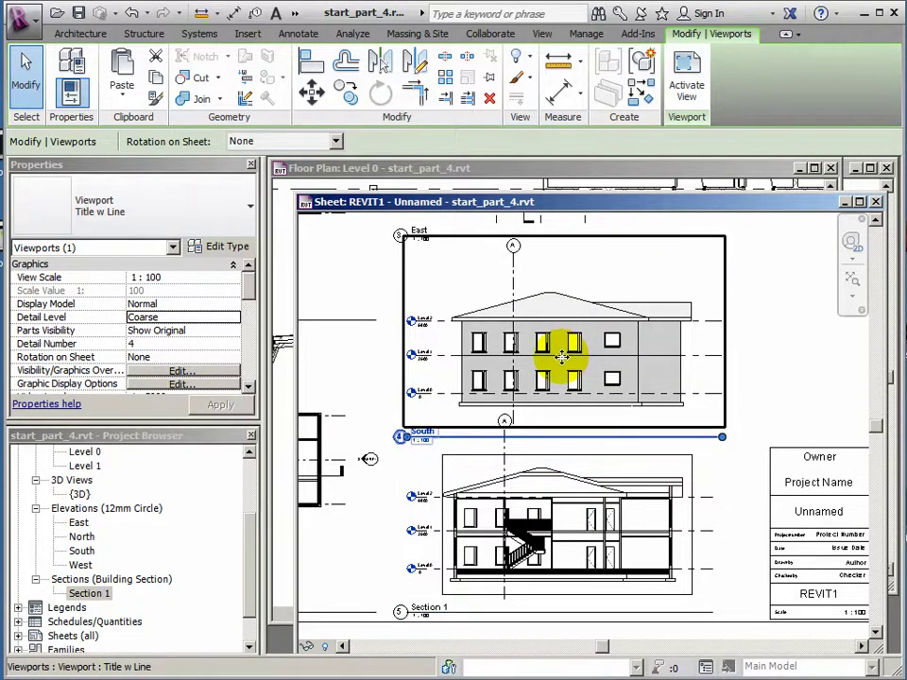
scroll(581, 379, down, 3)
middle_drag(586, 379, 587, 473)
click(557, 415)
scroll(540, 404, up, 4)
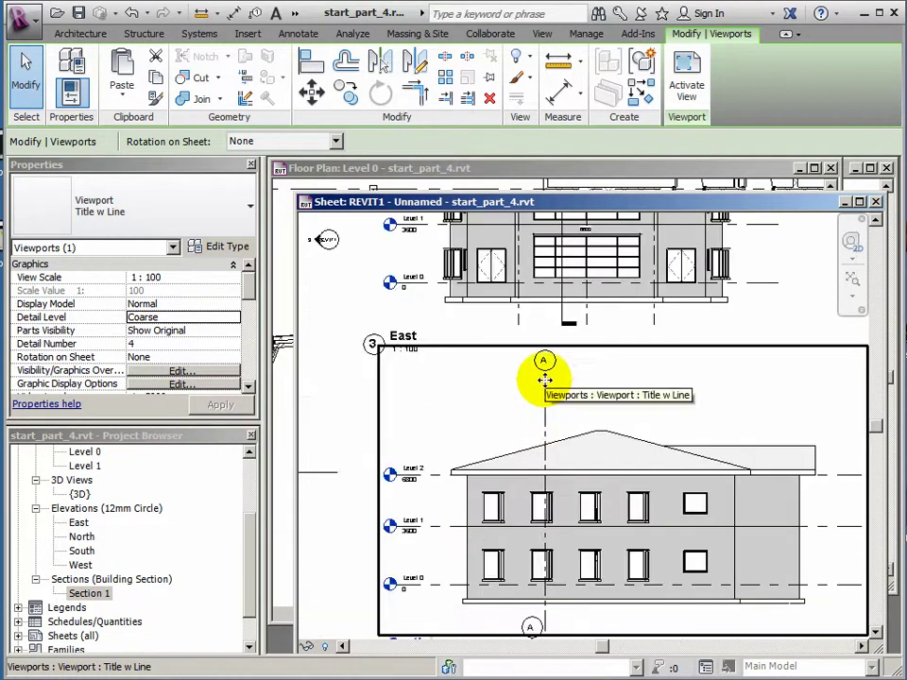
- In Elevation: South, pull grid A's top and bottom ends closer to the building
double_click(81, 550)
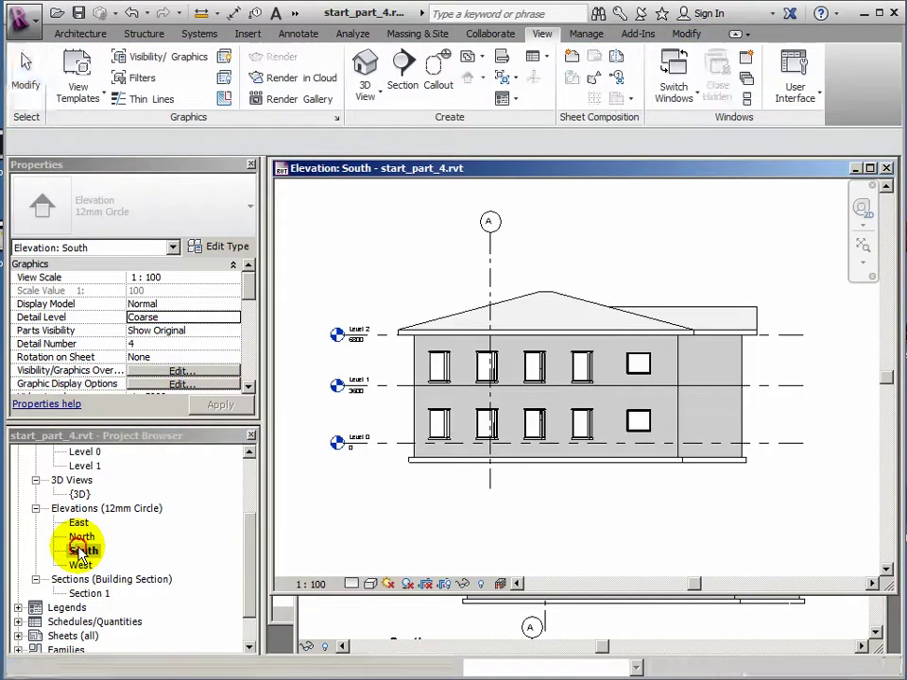
click(495, 242)
drag(493, 240, 489, 269)
drag(491, 498, 490, 473)
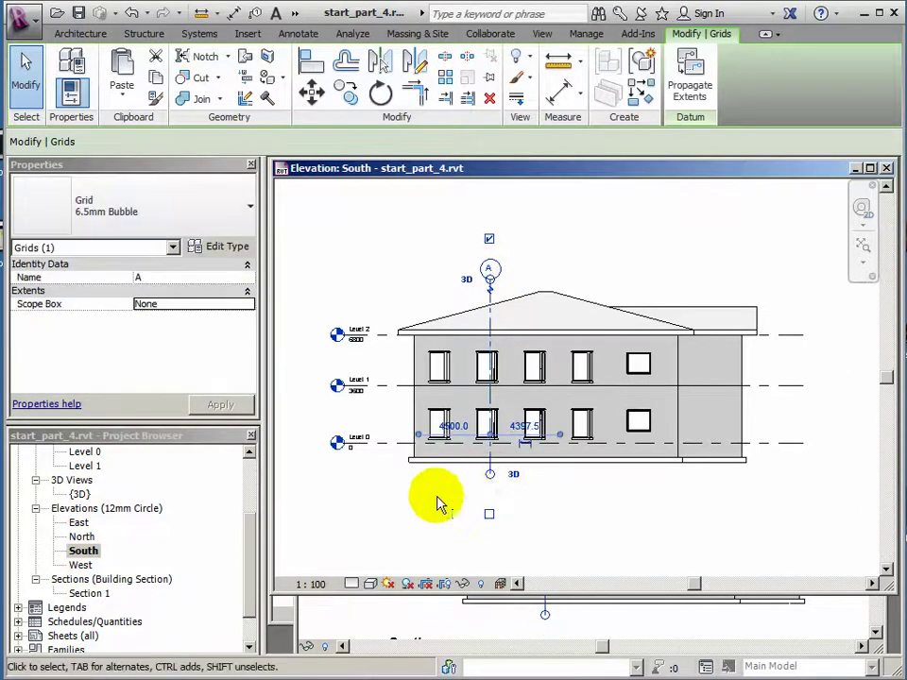
- Return to sheet REVIT1 and bring its South elevation viewport into view
click(364, 618)
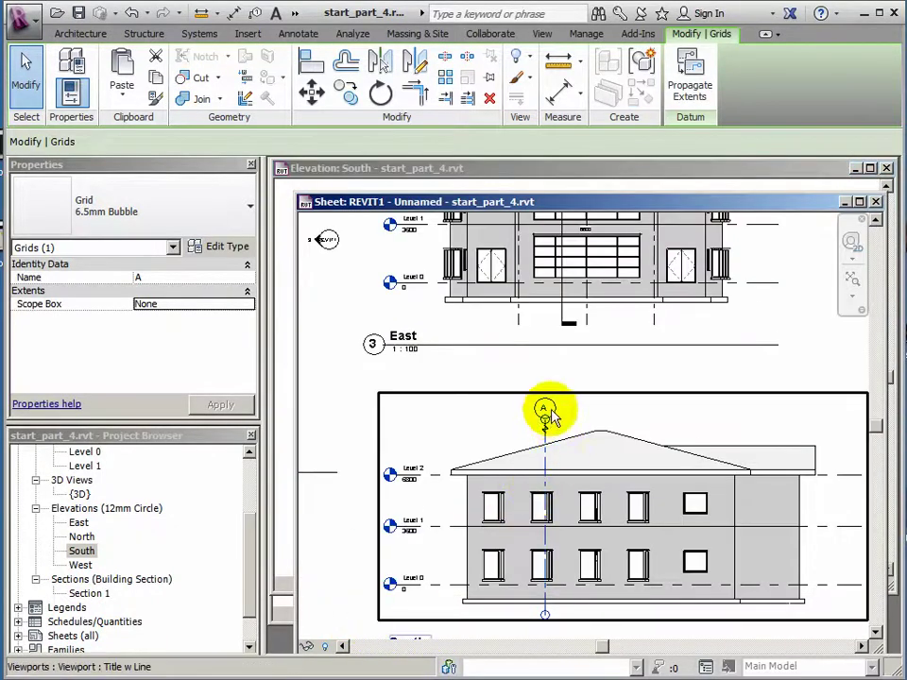
middle_drag(532, 395, 515, 386)
middle_drag(506, 551, 472, 478)
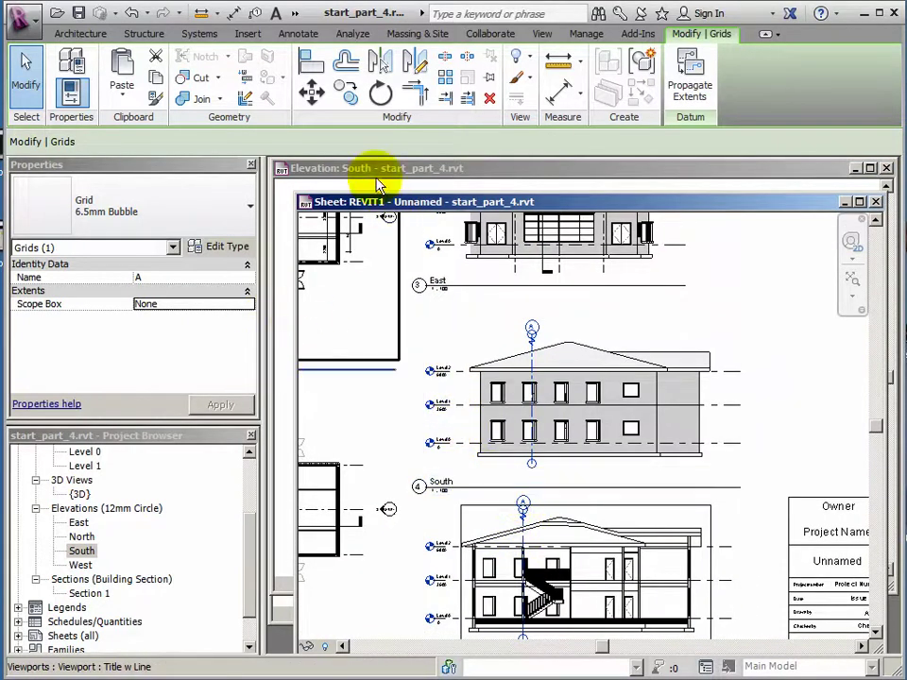
- In the East elevation, drag the grid heads down and raise grid 1's lower end toward the building
double_click(78, 524)
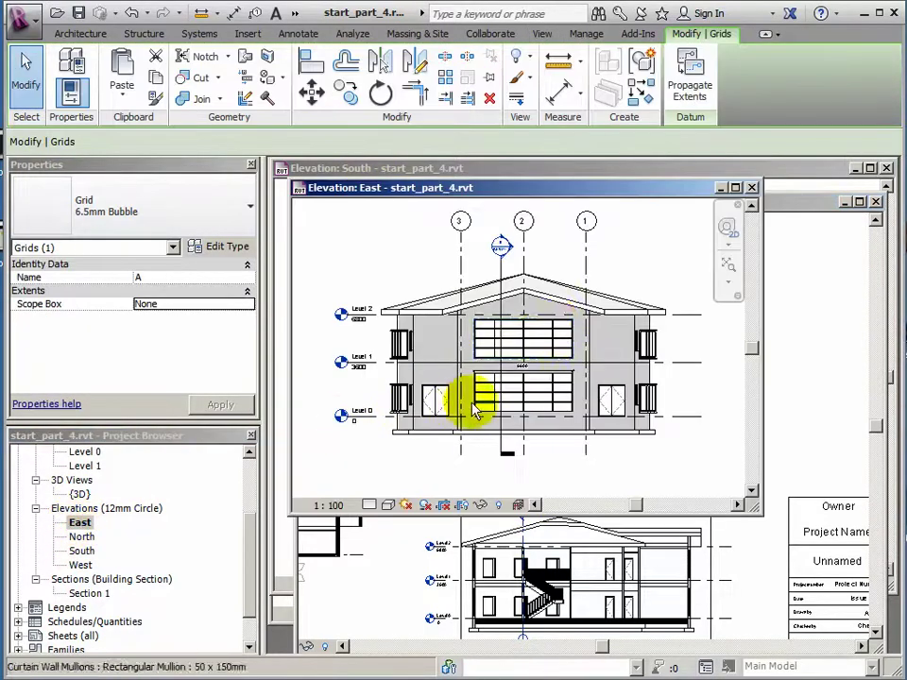
click(586, 238)
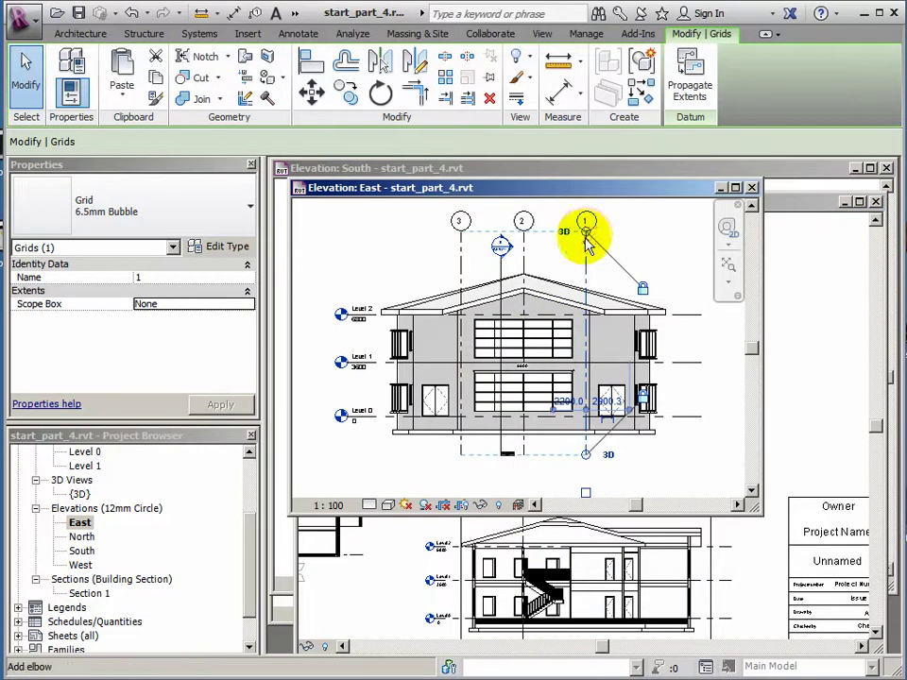
scroll(586, 238, up, 2)
middle_drag(601, 286, 603, 292)
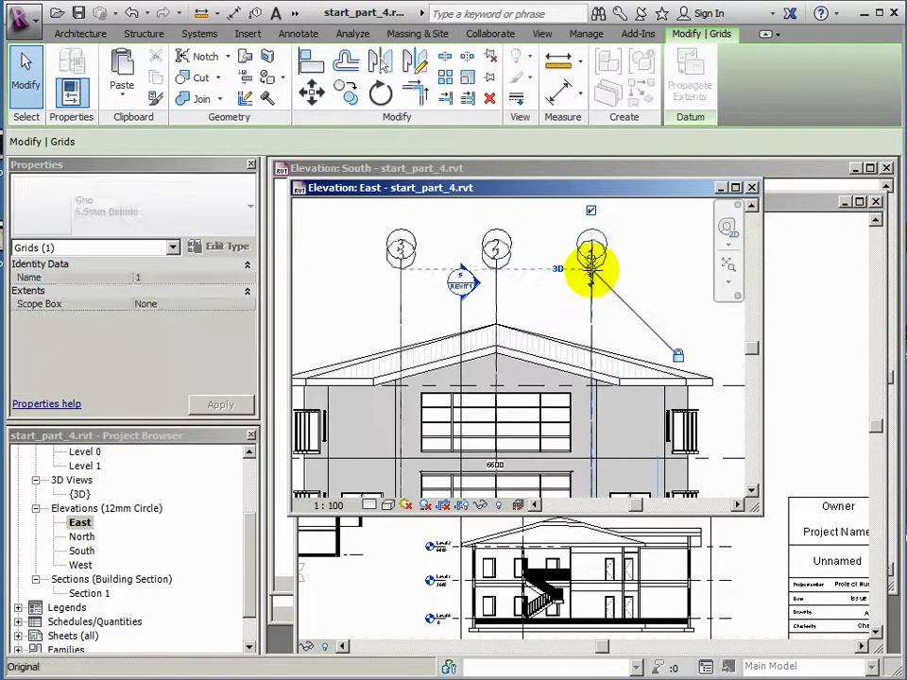
drag(590, 269, 591, 311)
middle_drag(644, 385, 605, 215)
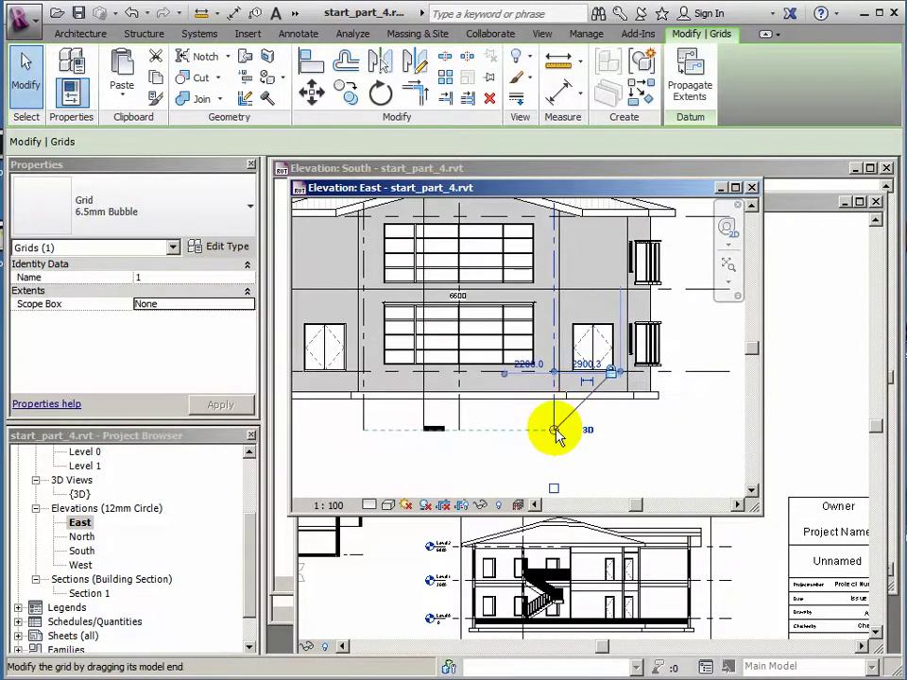
drag(555, 431, 553, 419)
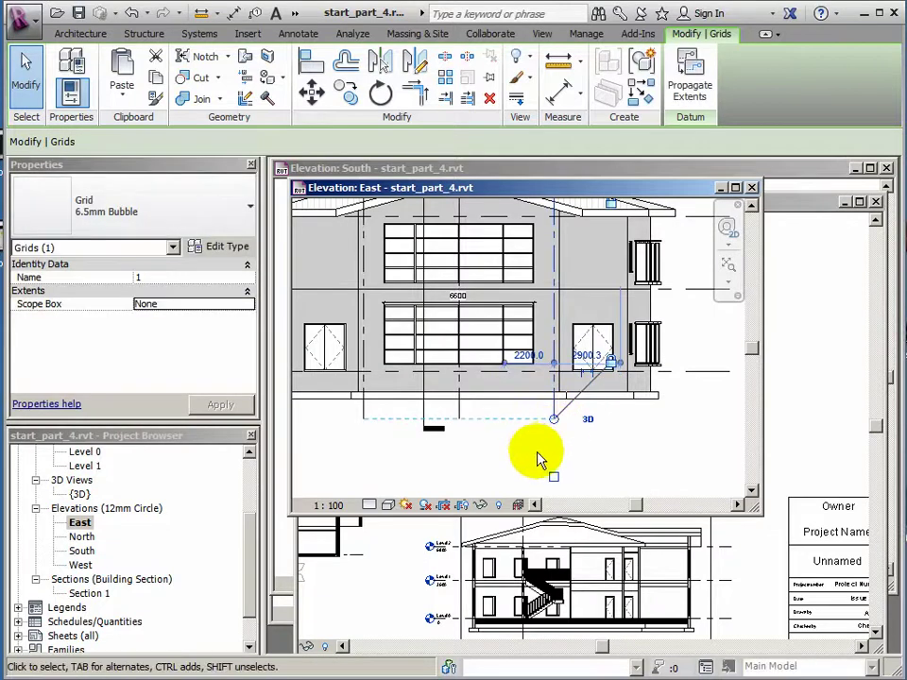
- Close the East elevation and bring the sheet's elevation viewports into view
click(753, 188)
middle_drag(618, 313, 617, 414)
scroll(593, 349, down, 2)
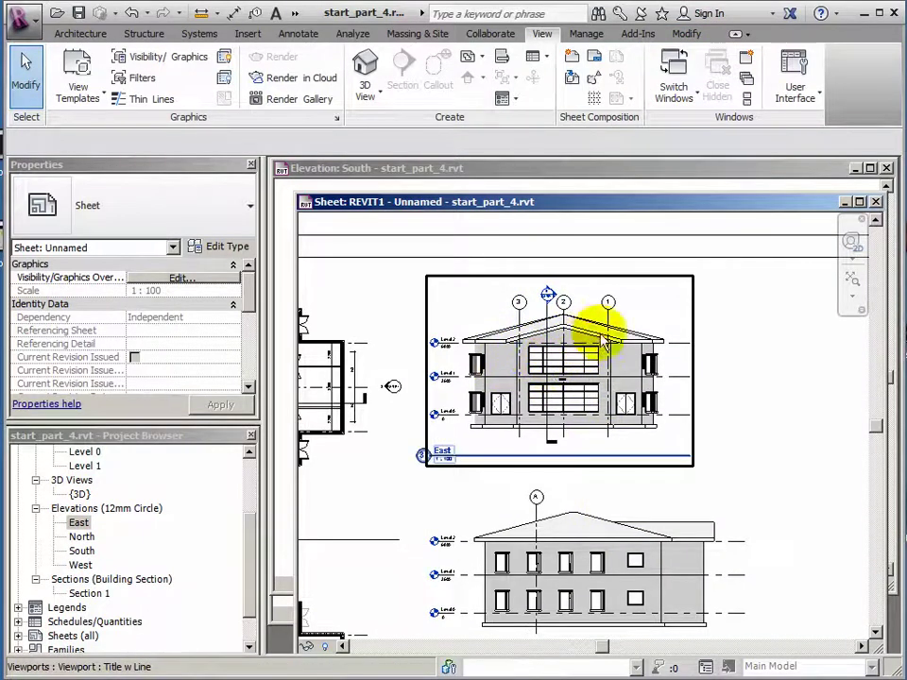
- Move the East elevation viewport slightly up and nudge the South elevation up one step
click(377, 299)
drag(529, 335, 546, 321)
click(551, 536)
key(Up)
key(Up)
key(Up)
key(Up)
key(Up)
key(Up)
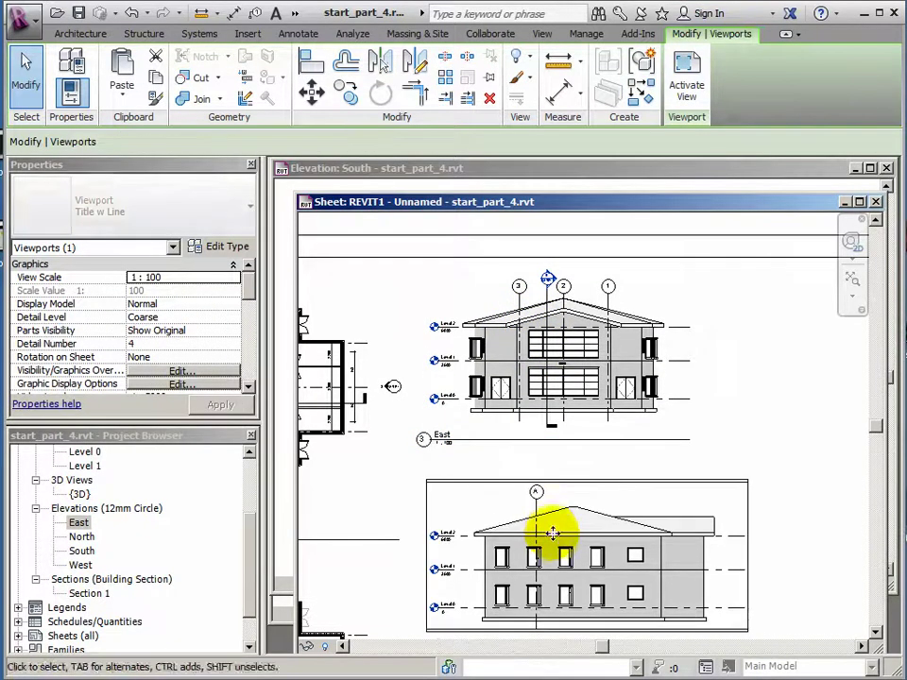
scroll(556, 532, down, 3)
- Reposition the Section 1 viewport below the South elevation, nudging it down into alignment
click(530, 436)
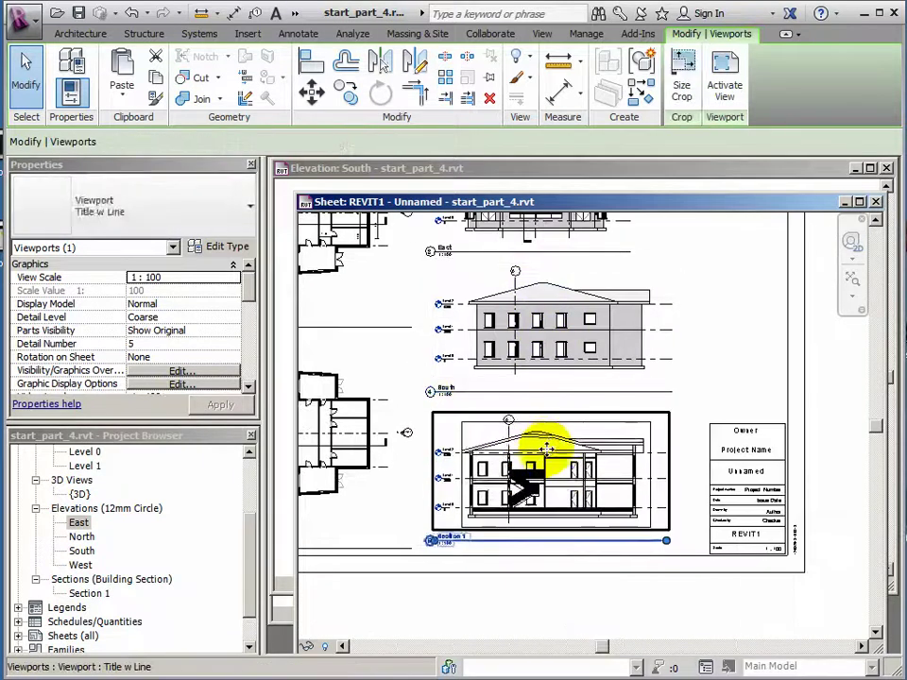
scroll(539, 453, up, 2)
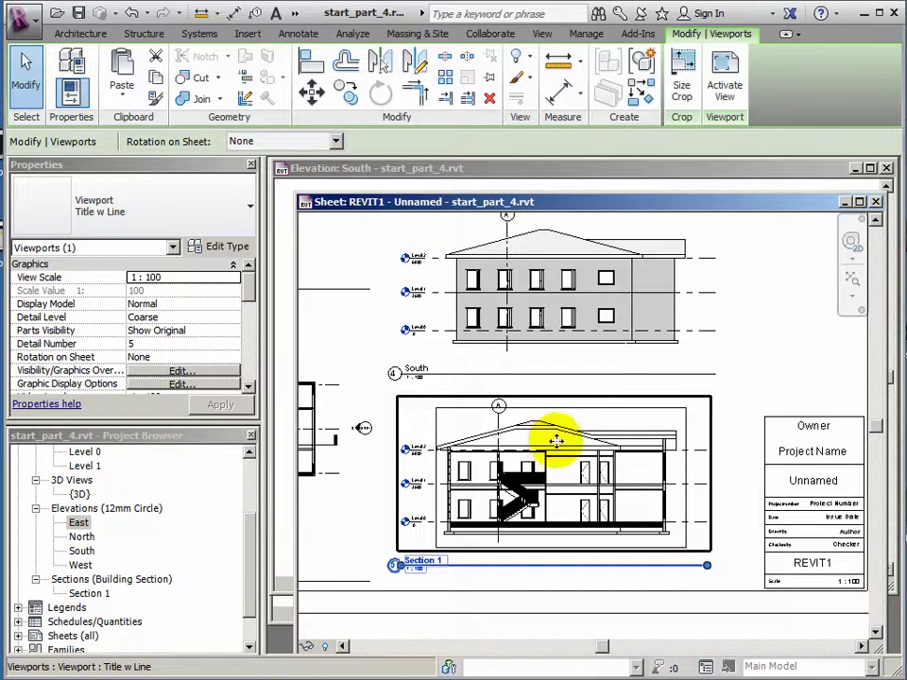
drag(558, 441, 535, 467)
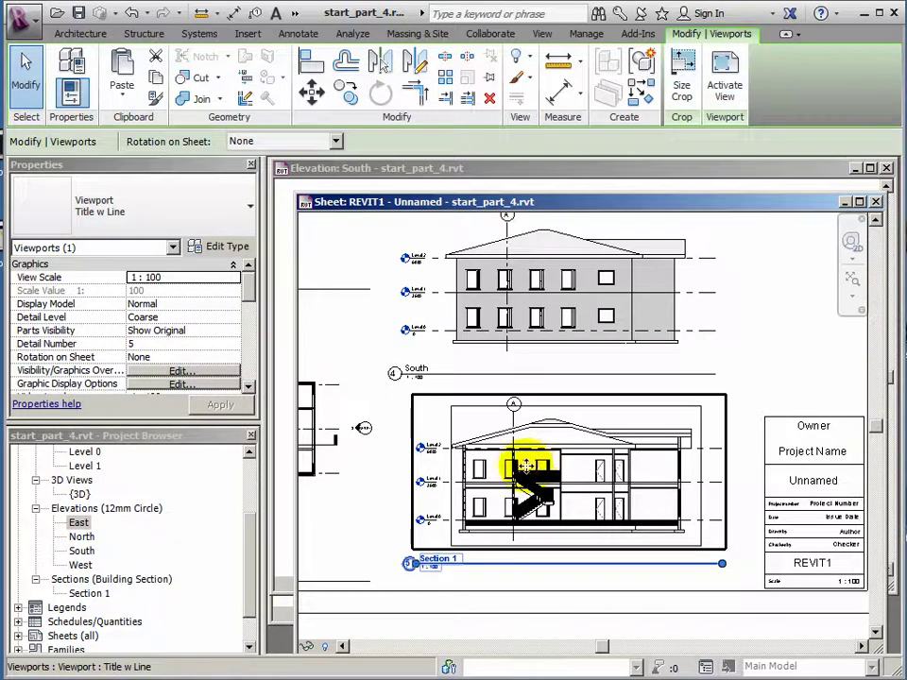
drag(520, 467, 533, 461)
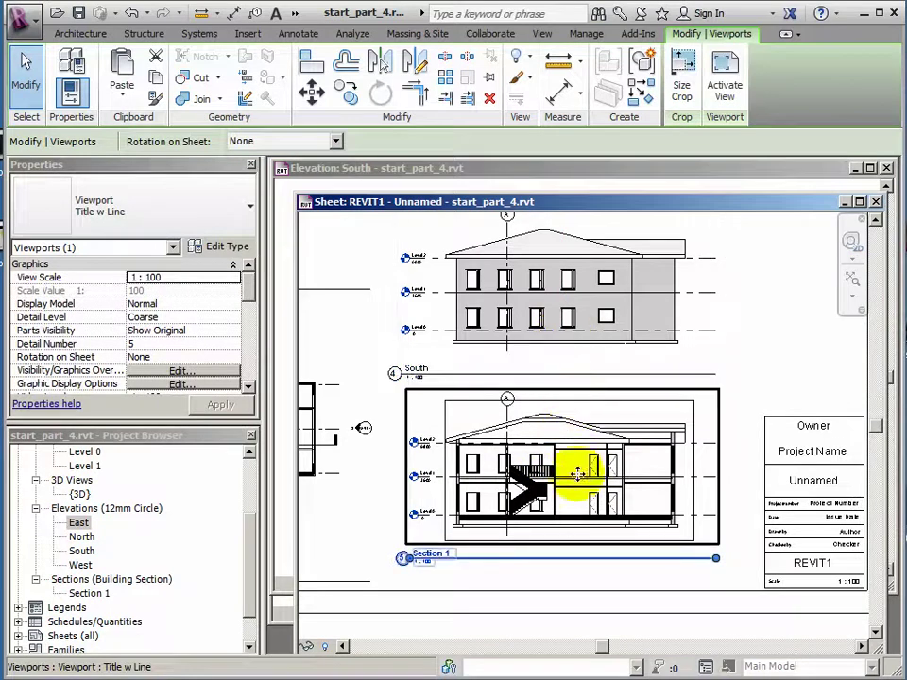
key(Down)
key(Down)
key(Down)
key(Down)
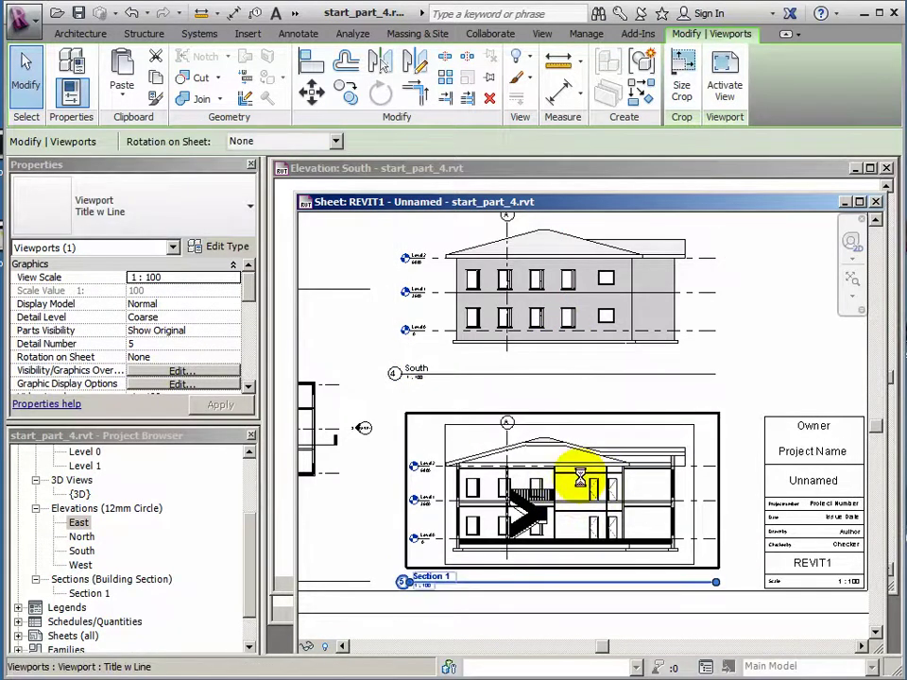
- Nudge the South elevation viewport down slightly, then view the whole sheet
middle_drag(571, 411, 514, 459)
scroll(518, 413, down, 2)
click(519, 409)
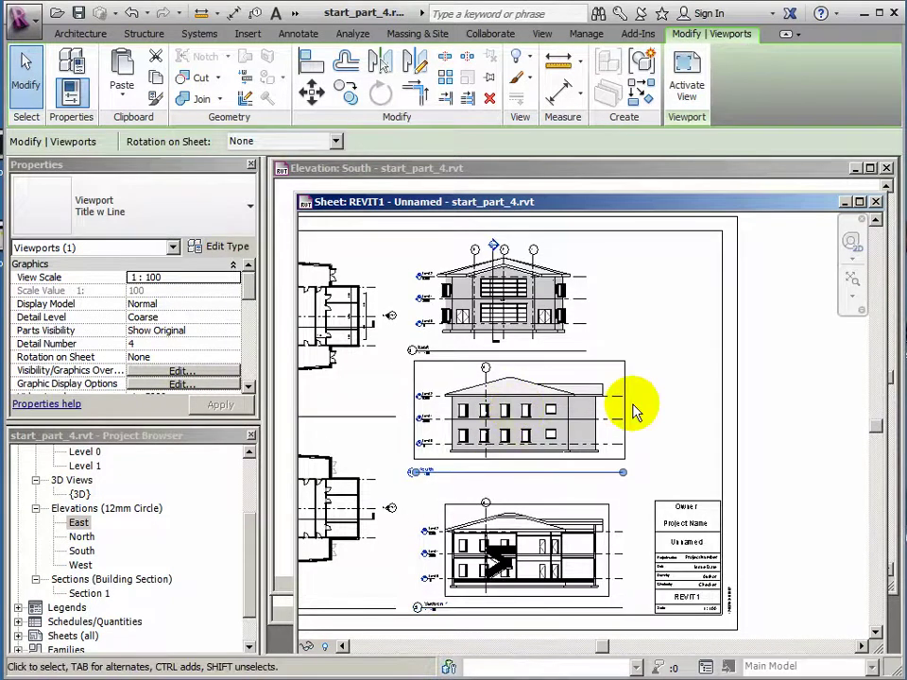
key(Down)
key(Down)
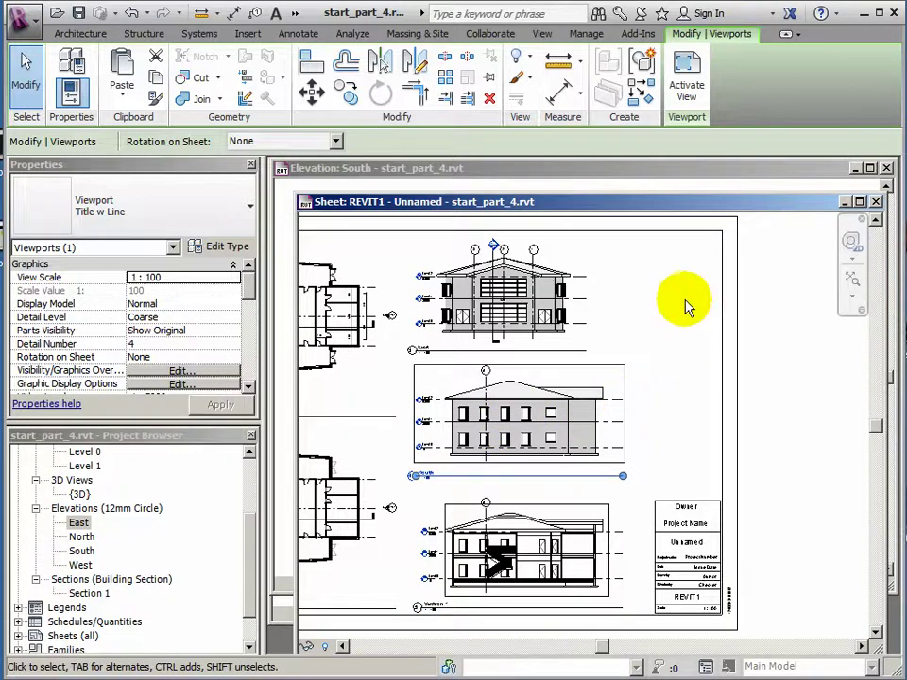
click(652, 312)
middle_drag(640, 427, 733, 386)
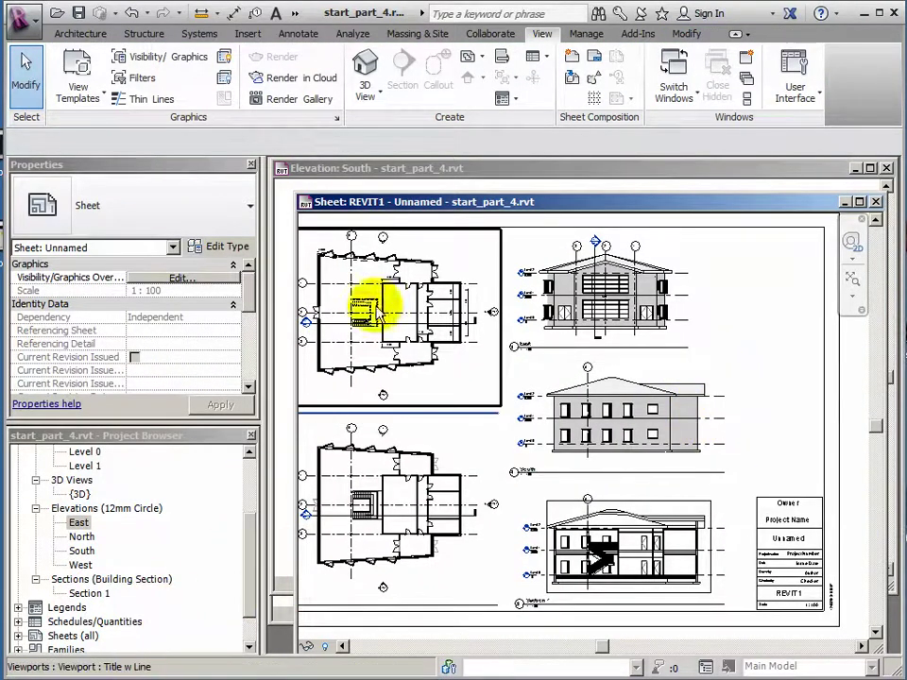
- Add the {3D} view of the roofed building at the sheet's top right corner
click(80, 494)
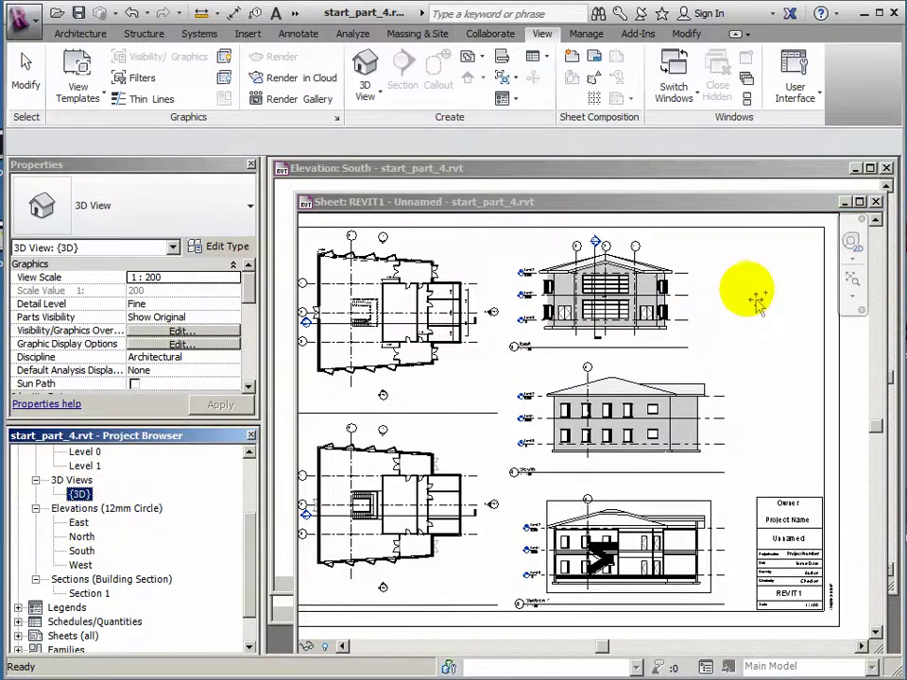
drag(756, 300, 749, 299)
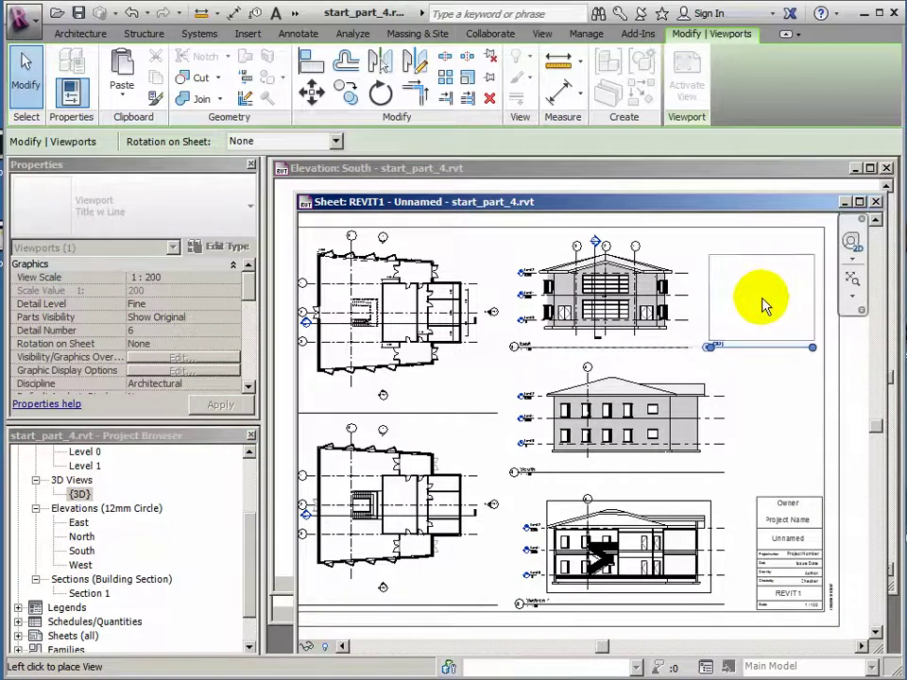
click(763, 307)
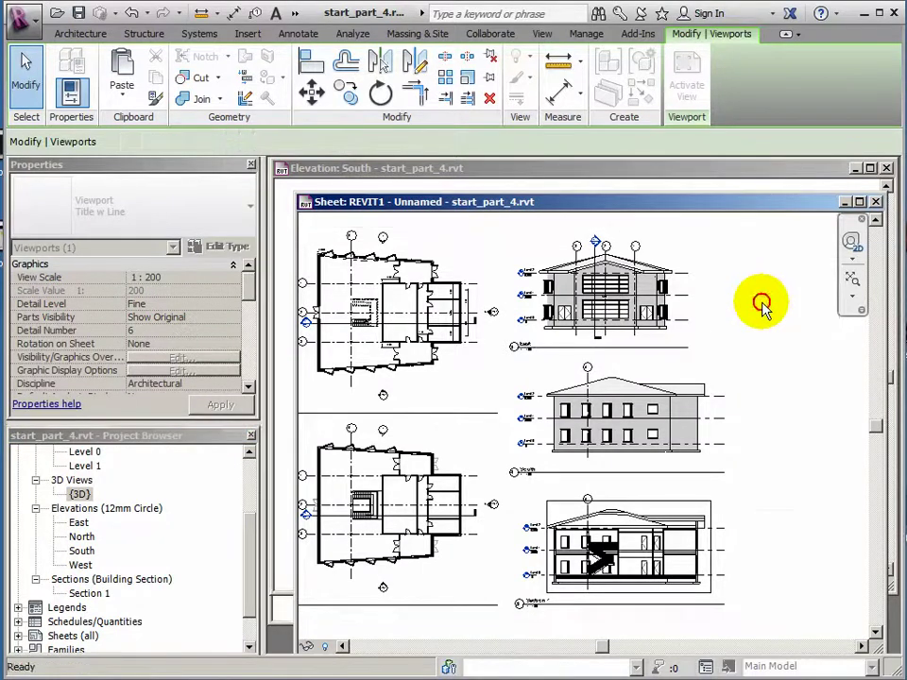
click(775, 401)
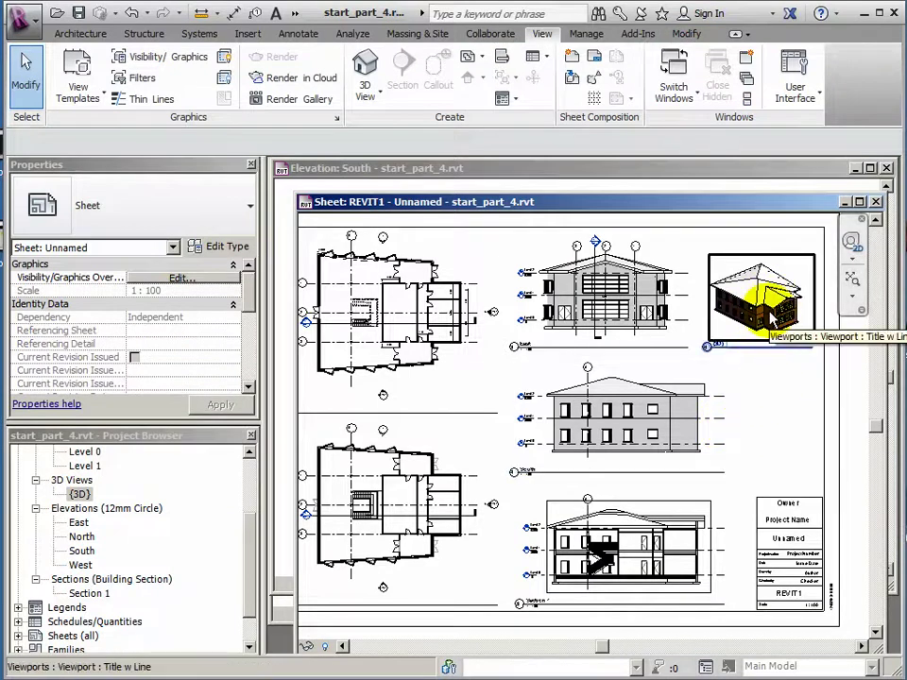
- Switch the {3D} view's visual style to Hidden Line, then close it to return to sheet REVIT1
double_click(82, 496)
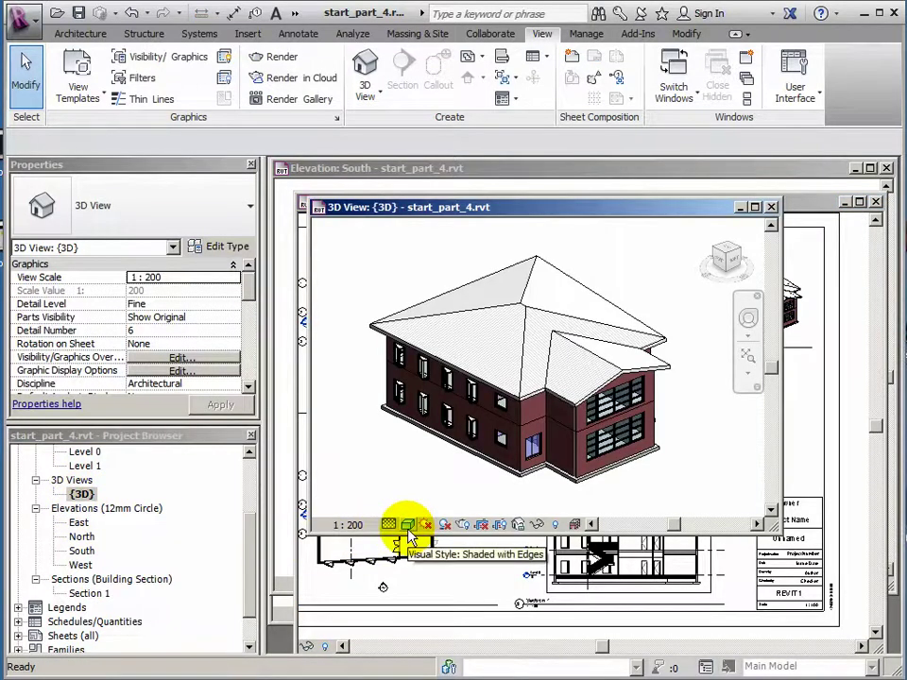
scroll(409, 537, up, 2)
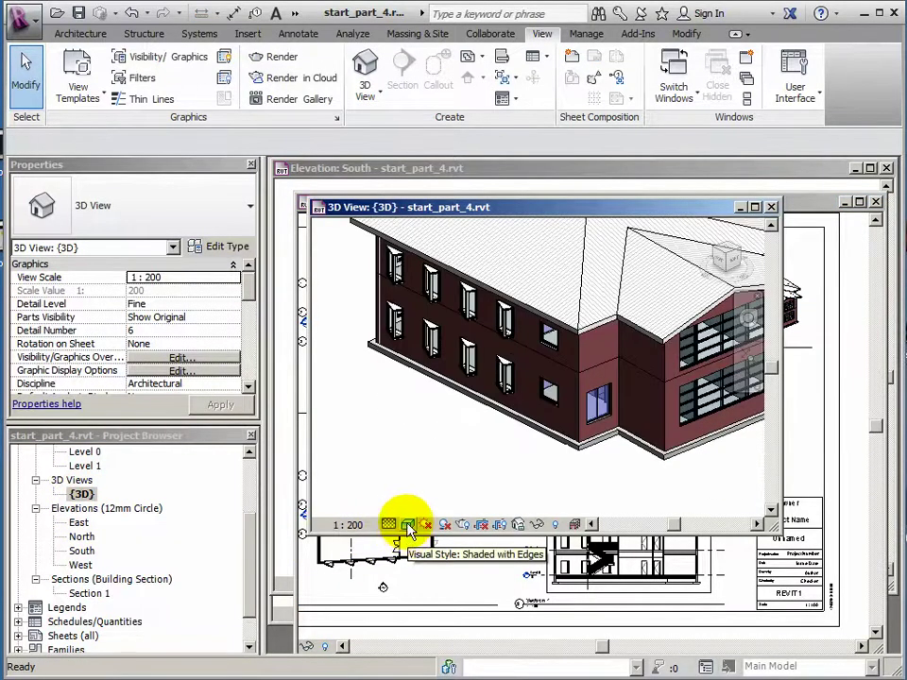
click(408, 525)
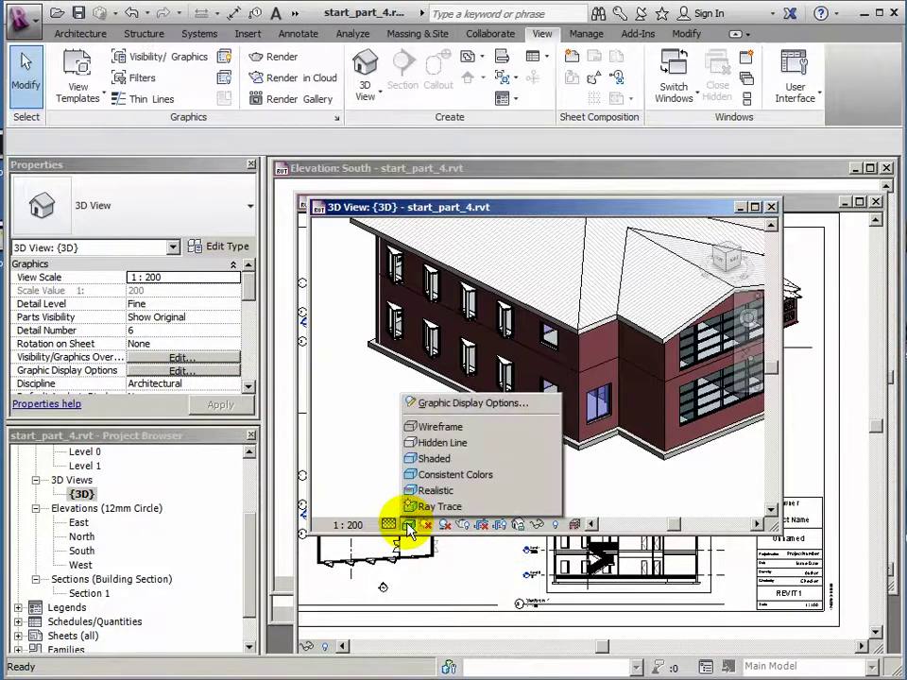
click(433, 491)
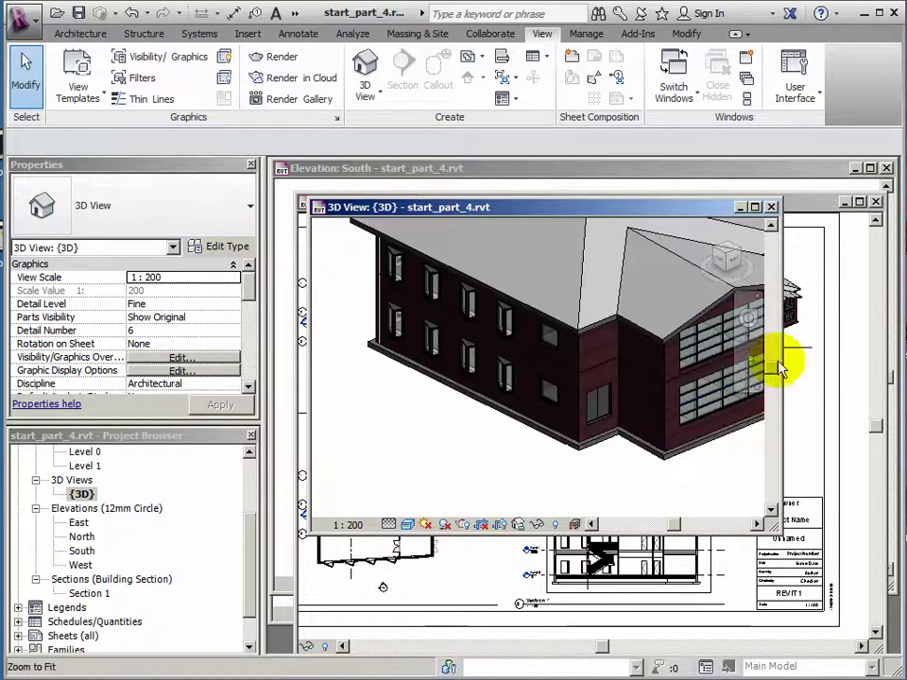
drag(642, 209, 615, 290)
click(384, 602)
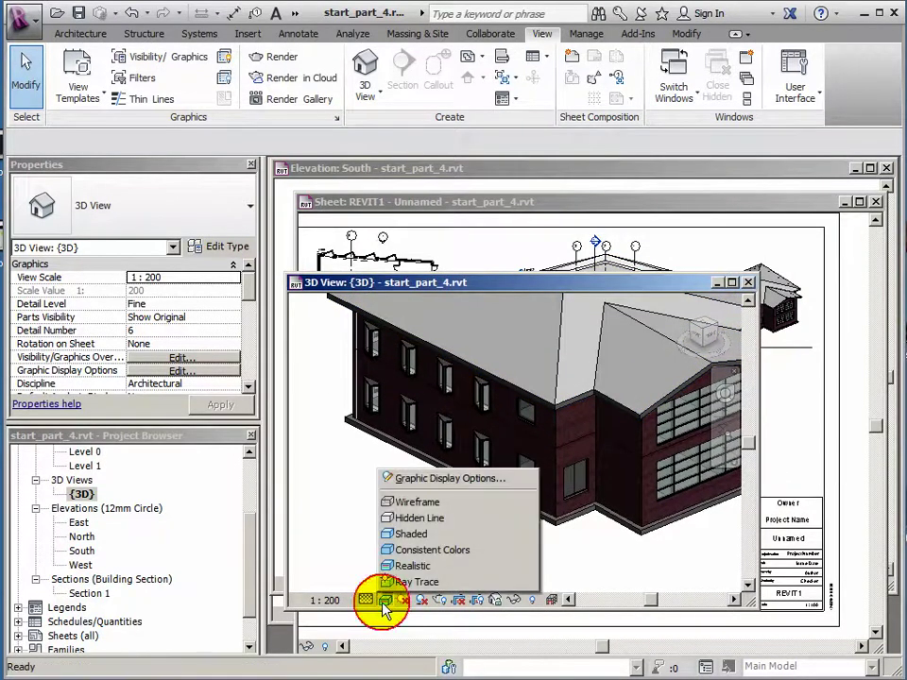
click(397, 518)
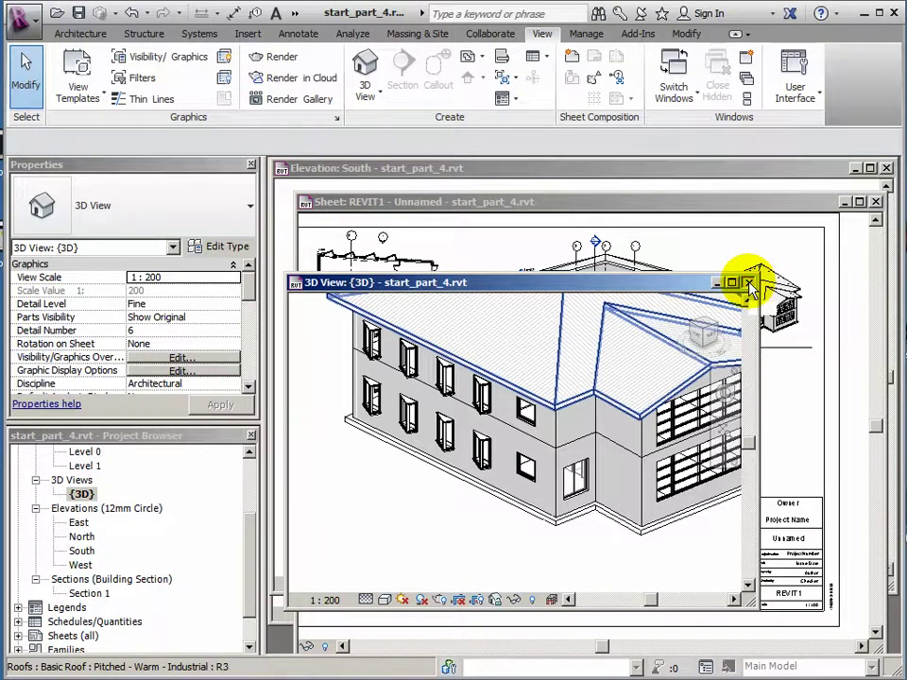
click(748, 284)
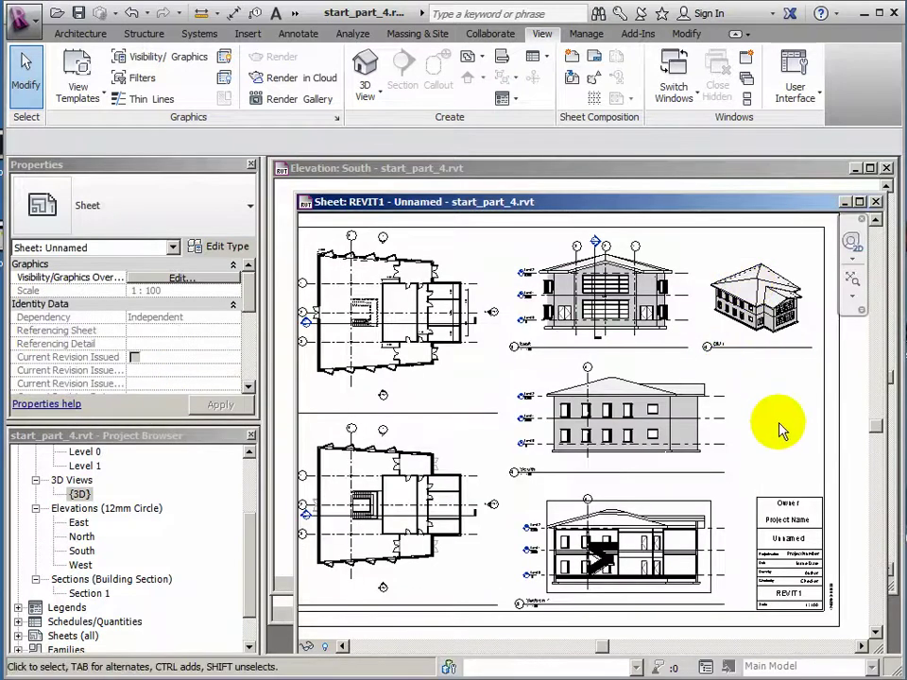
mouse_move(687, 422)
middle_down()
mouse_move(676, 425)
mouse_move(686, 436)
middle_up()
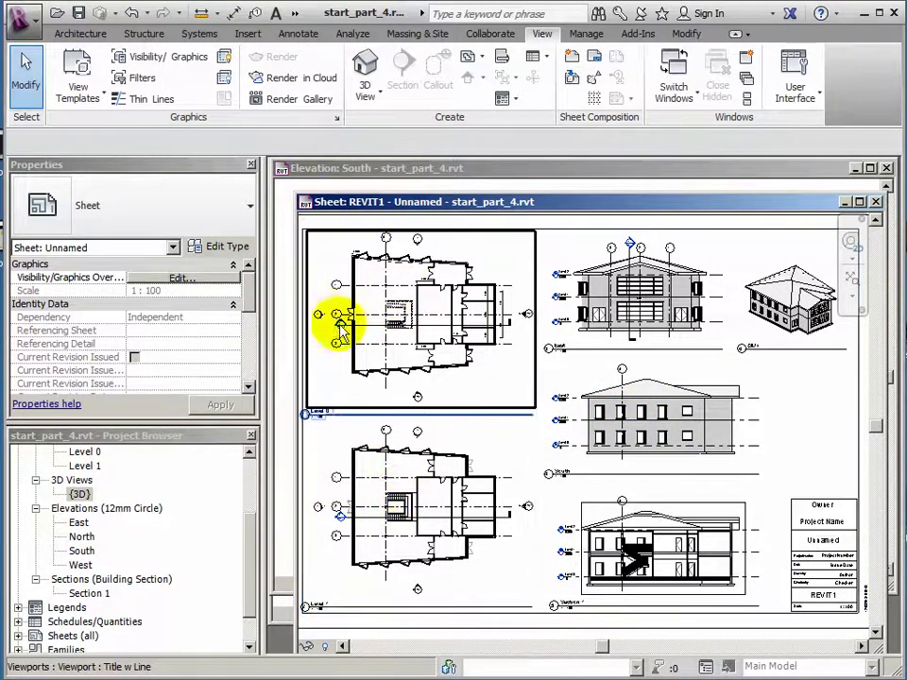
scroll(321, 316, up, 4)
scroll(321, 317, up, 4)
scroll(406, 373, down, 3)
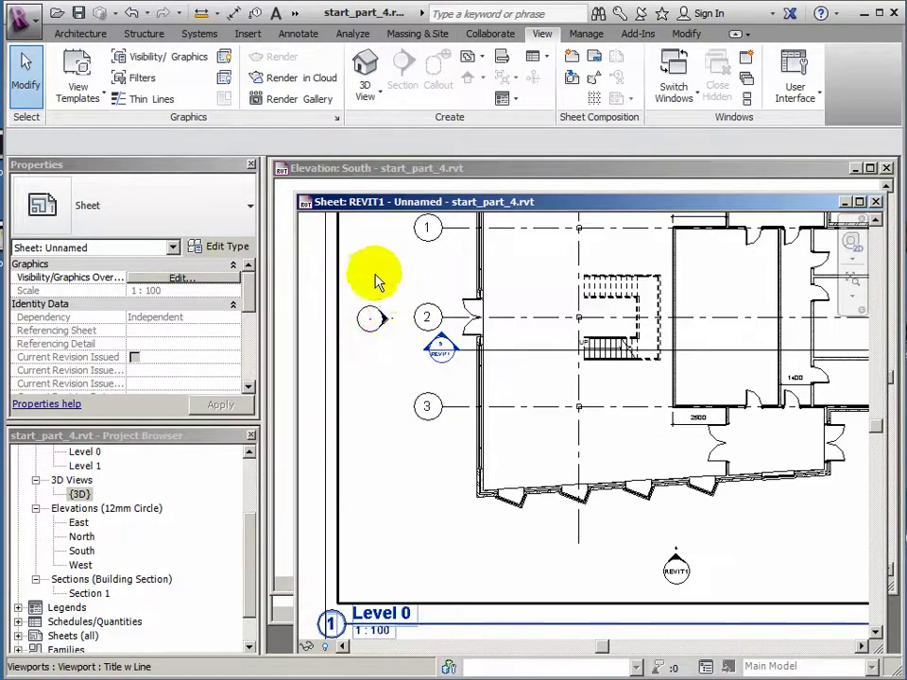
scroll(567, 463, down, 2)
middle_drag(605, 486, 522, 551)
scroll(661, 409, up, 3)
scroll(698, 419, up, 3)
scroll(710, 432, down, 3)
scroll(749, 419, down, 3)
middle_drag(689, 480, 422, 460)
scroll(407, 437, up, 4)
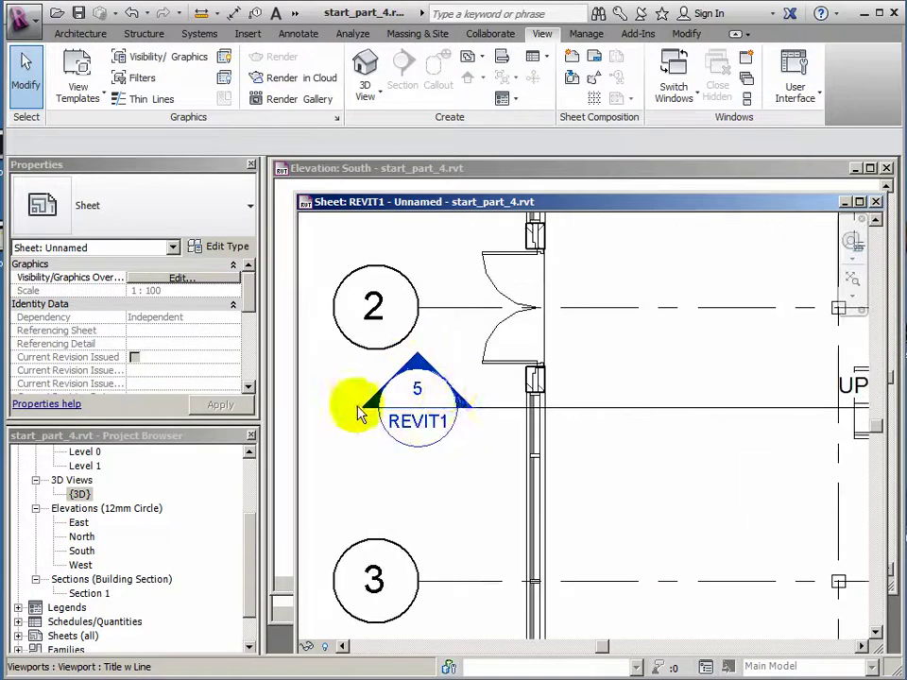
scroll(377, 439, down, 4)
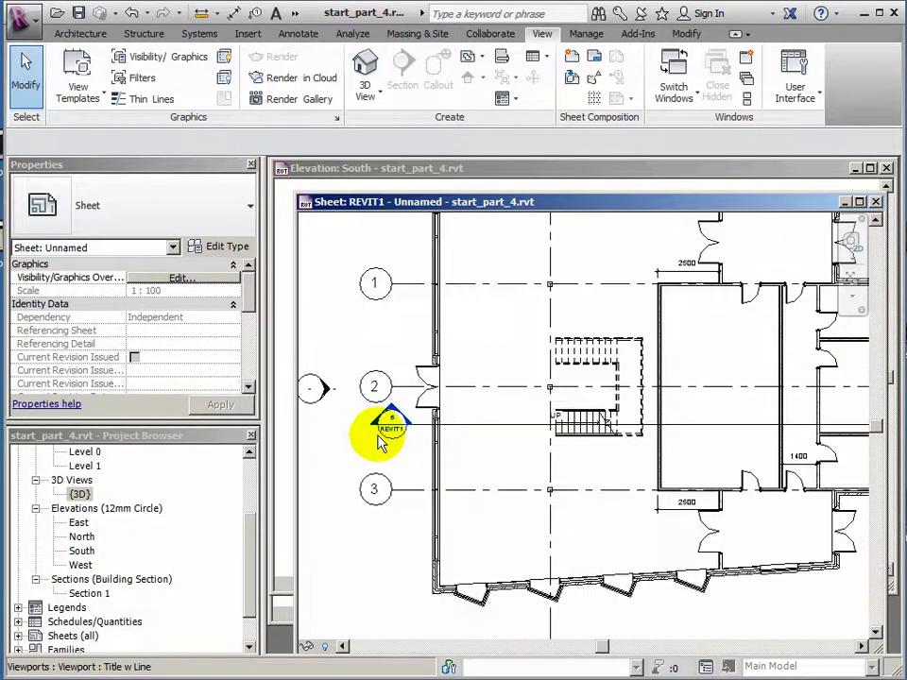
scroll(536, 462, down, 2)
middle_drag(537, 462, 520, 368)
scroll(516, 425, down, 2)
scroll(509, 381, up, 2)
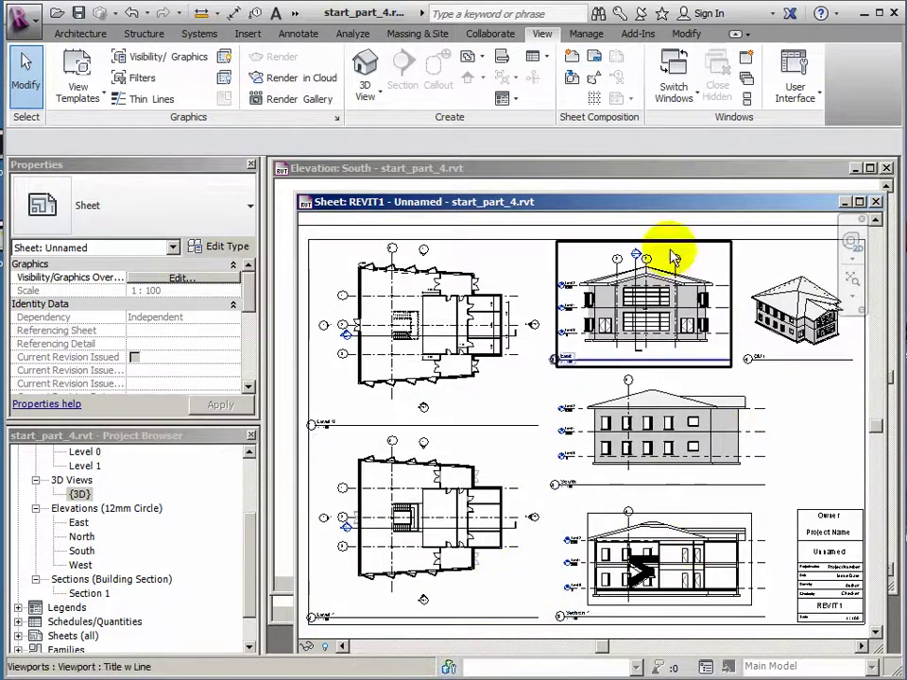
drag(654, 209, 647, 197)
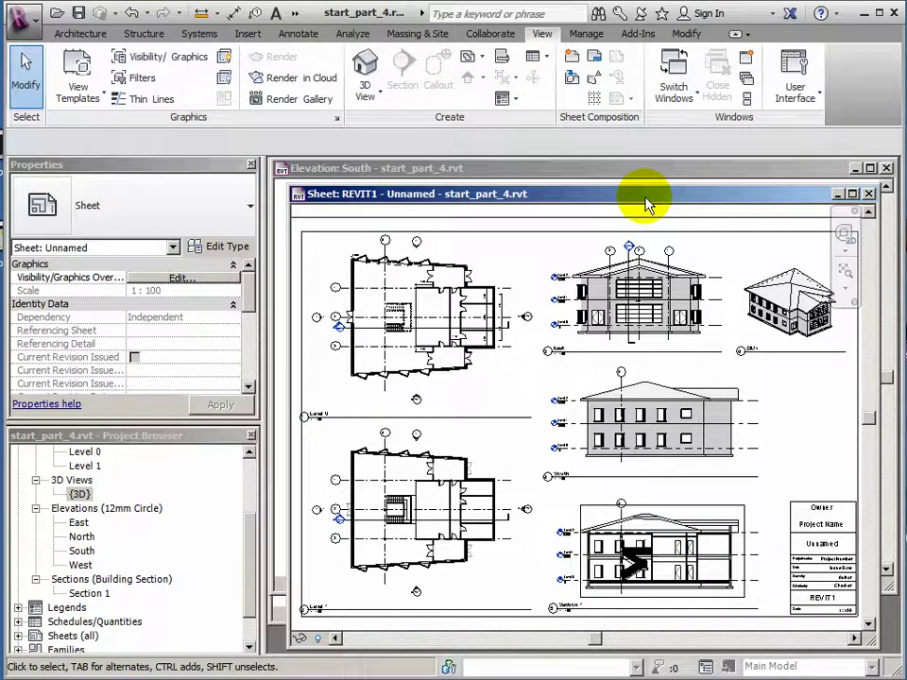